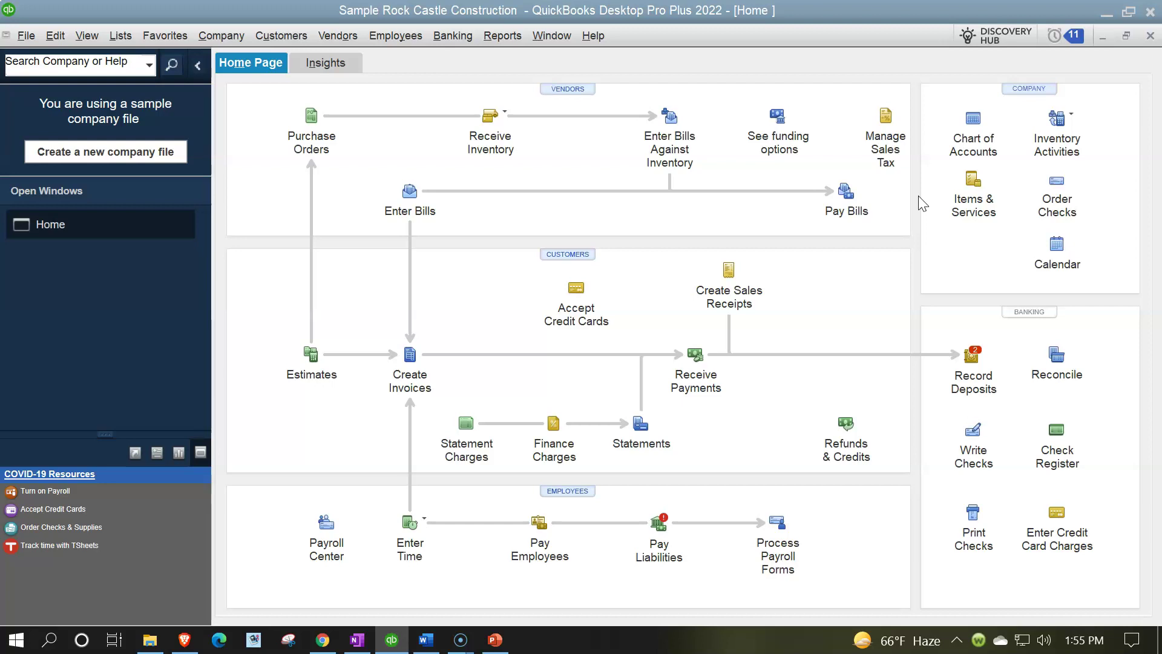
# Open the standard Profit & Loss report from the Company & Financial reports
pyautogui.click(502, 37)
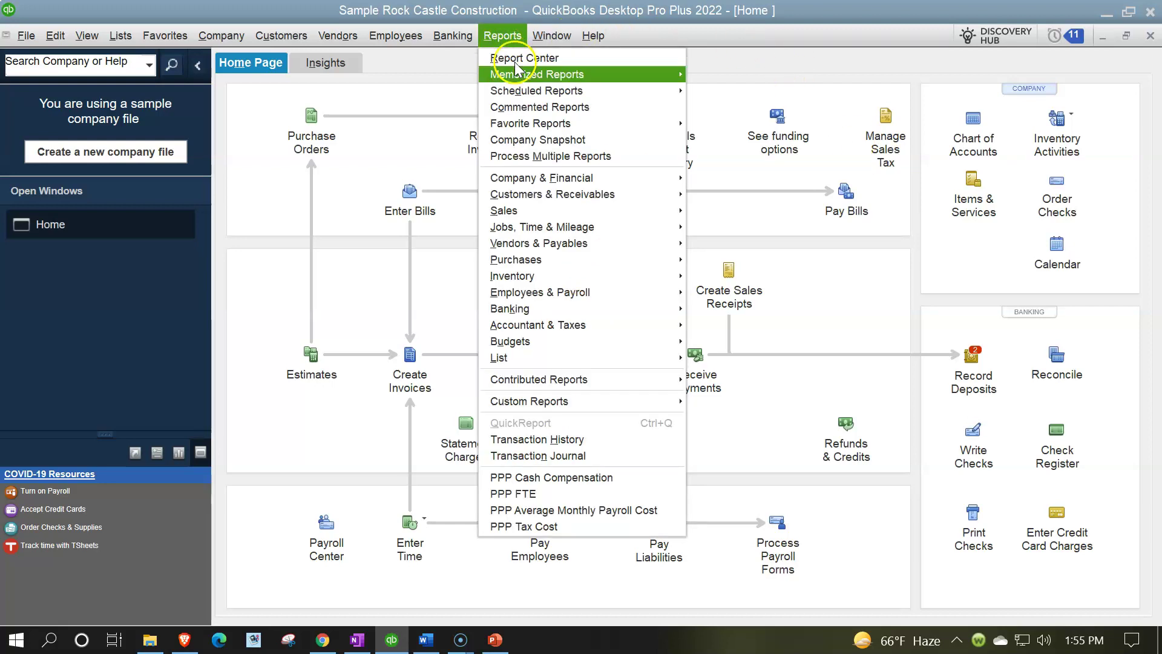
pyautogui.moveTo(525, 75)
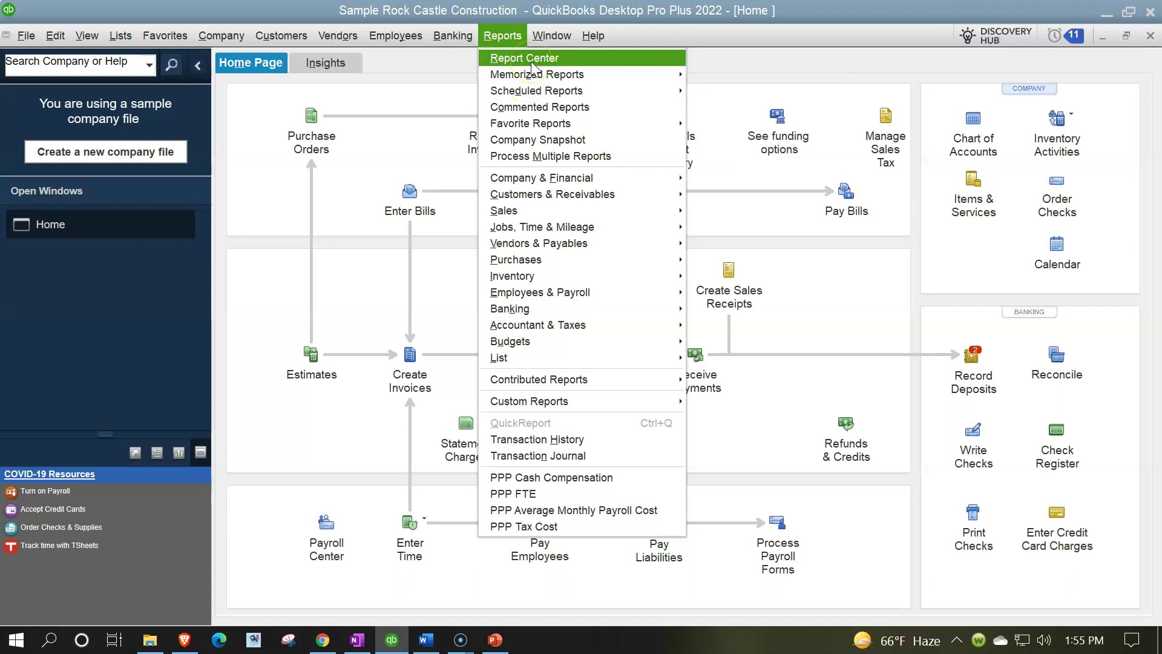
pyautogui.moveTo(533, 127)
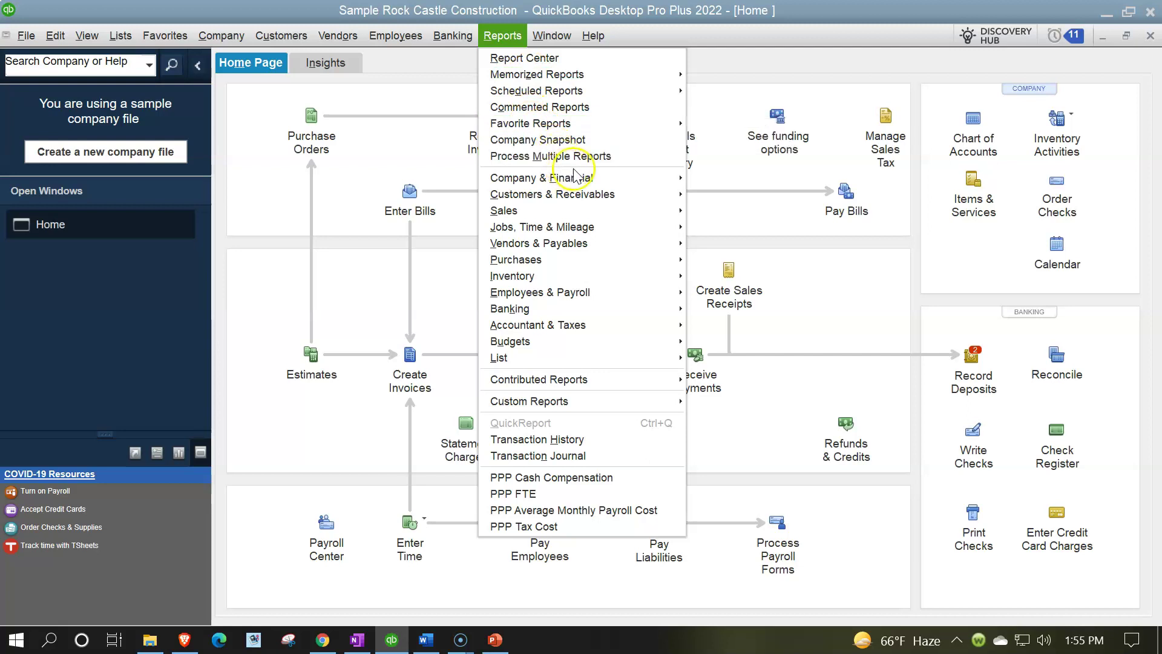
pyautogui.moveTo(583, 181)
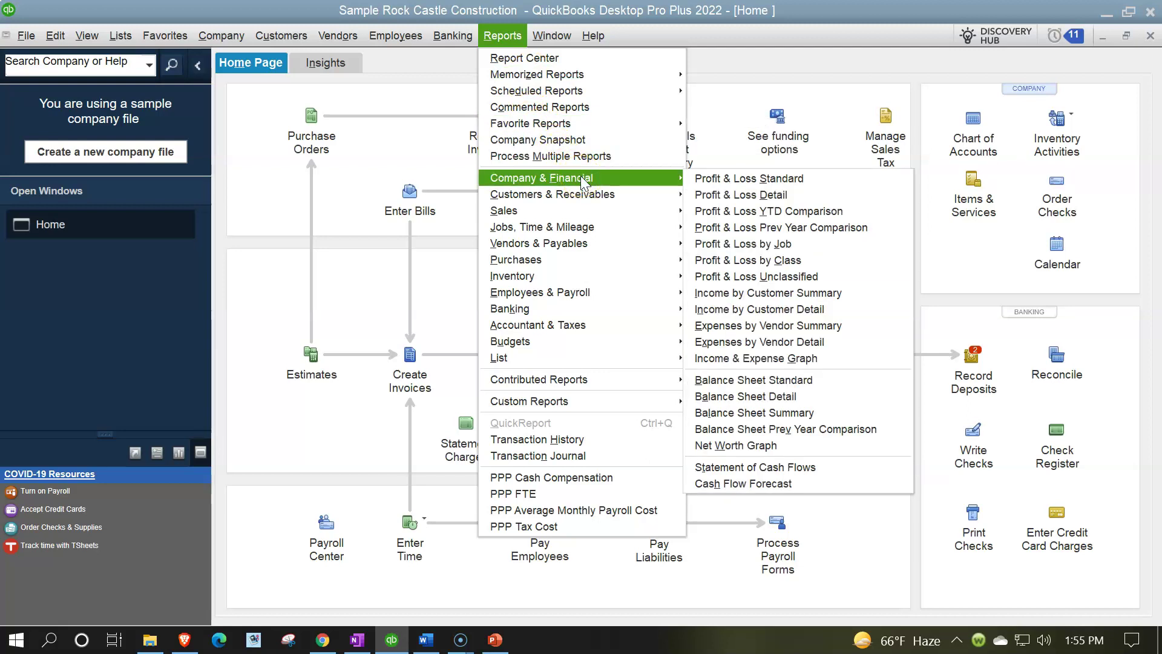
pyautogui.click(710, 180)
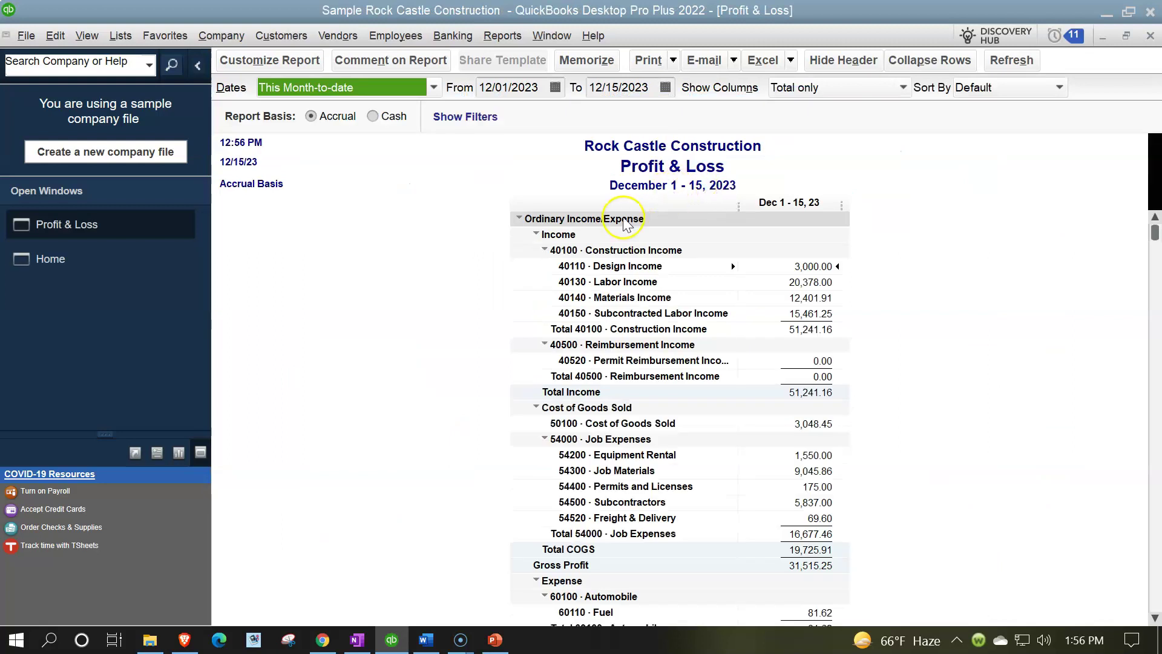
# Enlarge the Profit & Loss report's column label font to the next listed size above 12 and apply the change to all related fonts
pyautogui.click(305, 62)
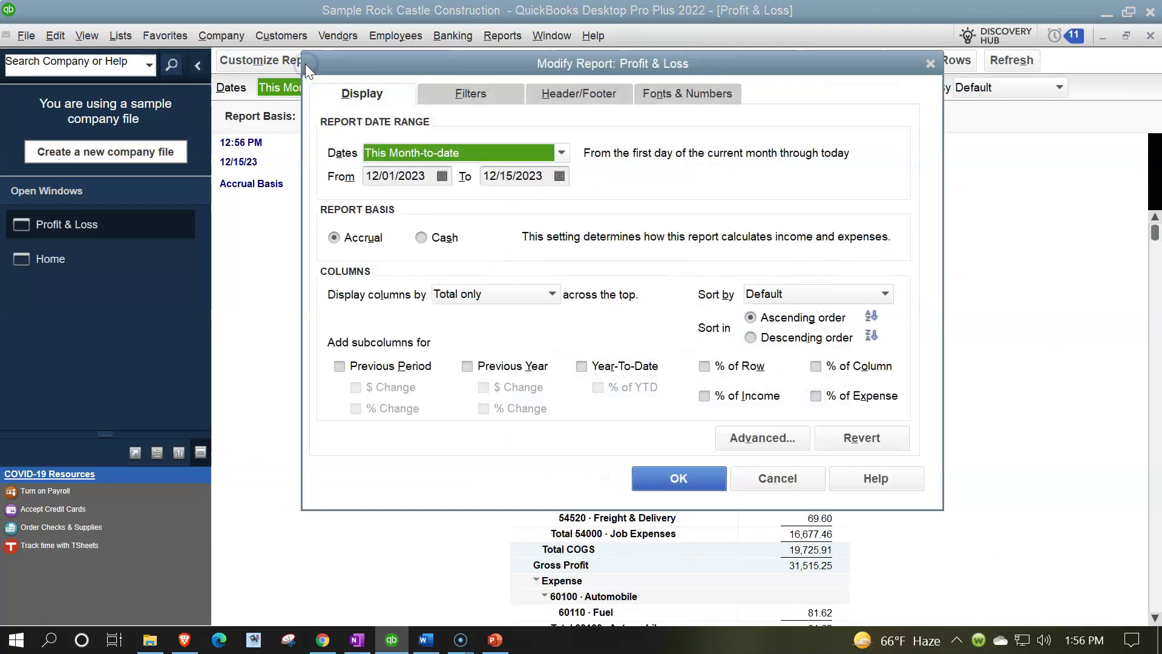
pyautogui.click(678, 97)
pyautogui.click(574, 325)
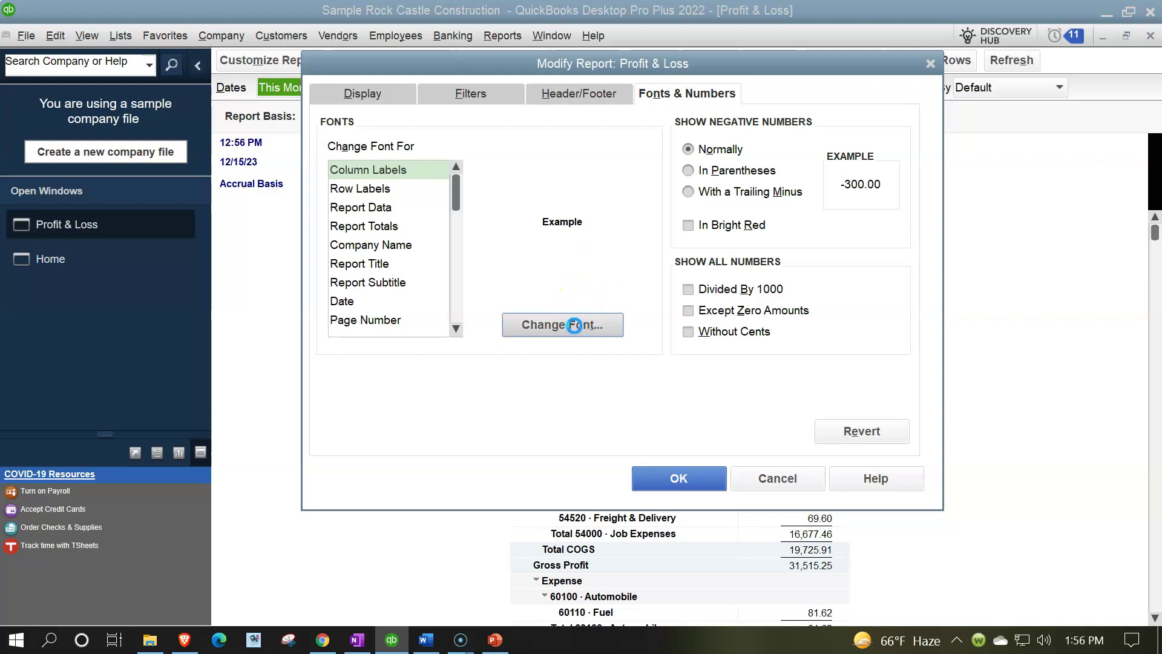
pyautogui.click(574, 325)
pyautogui.click(602, 273)
pyautogui.click(575, 276)
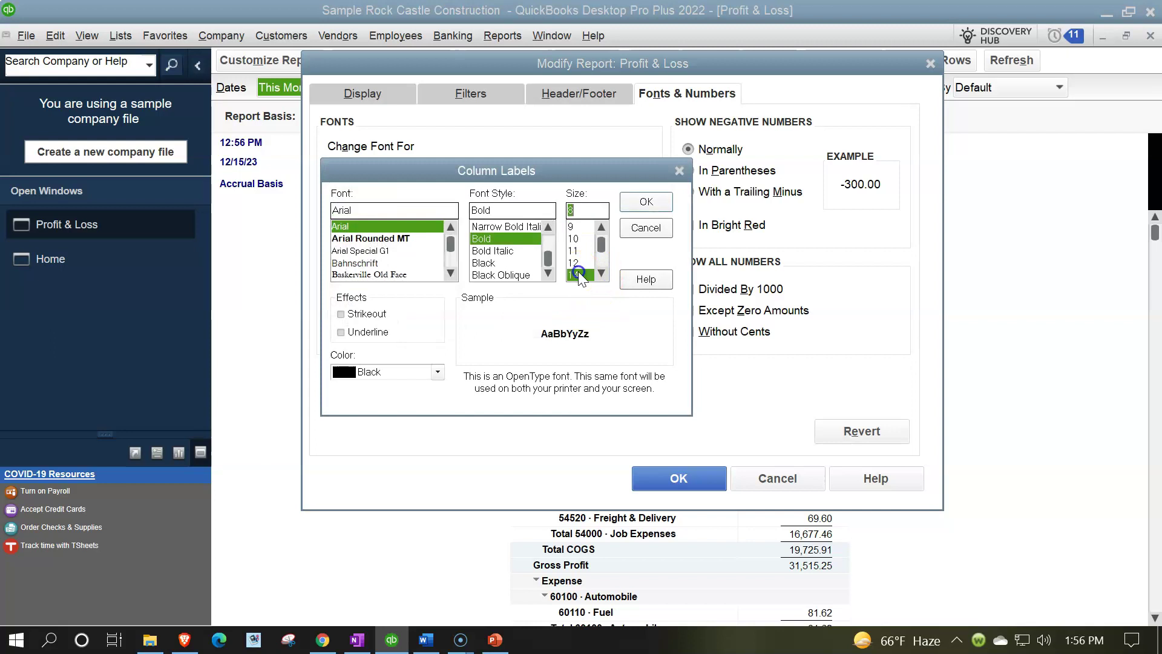
pyautogui.click(646, 202)
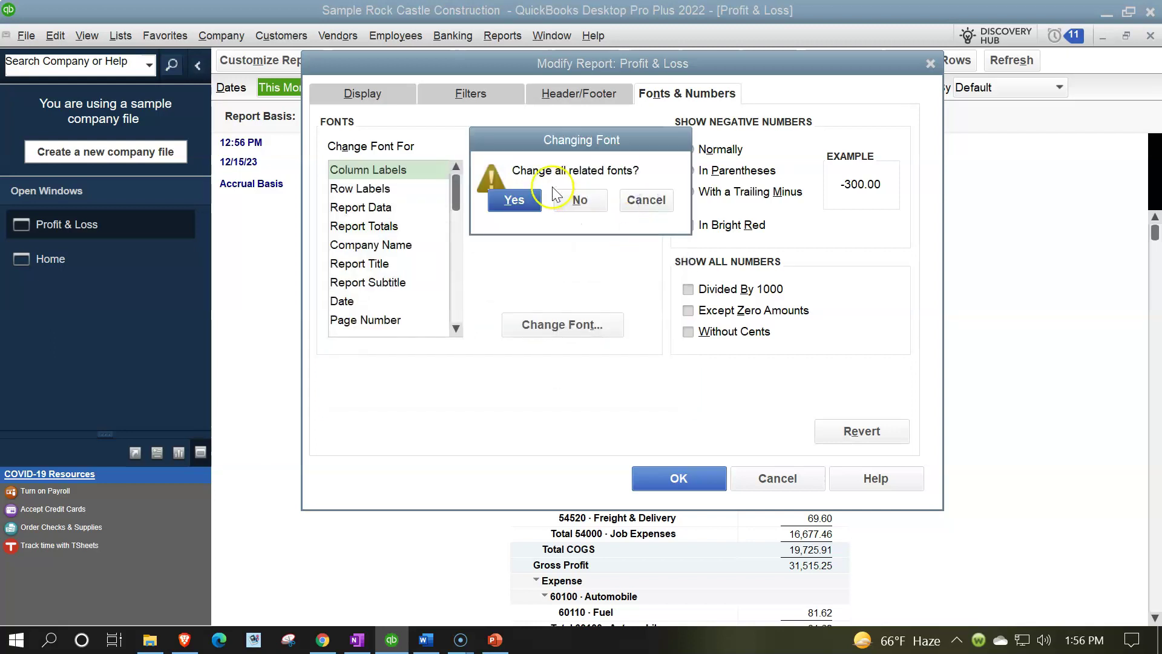
pyautogui.click(521, 197)
pyautogui.click(681, 474)
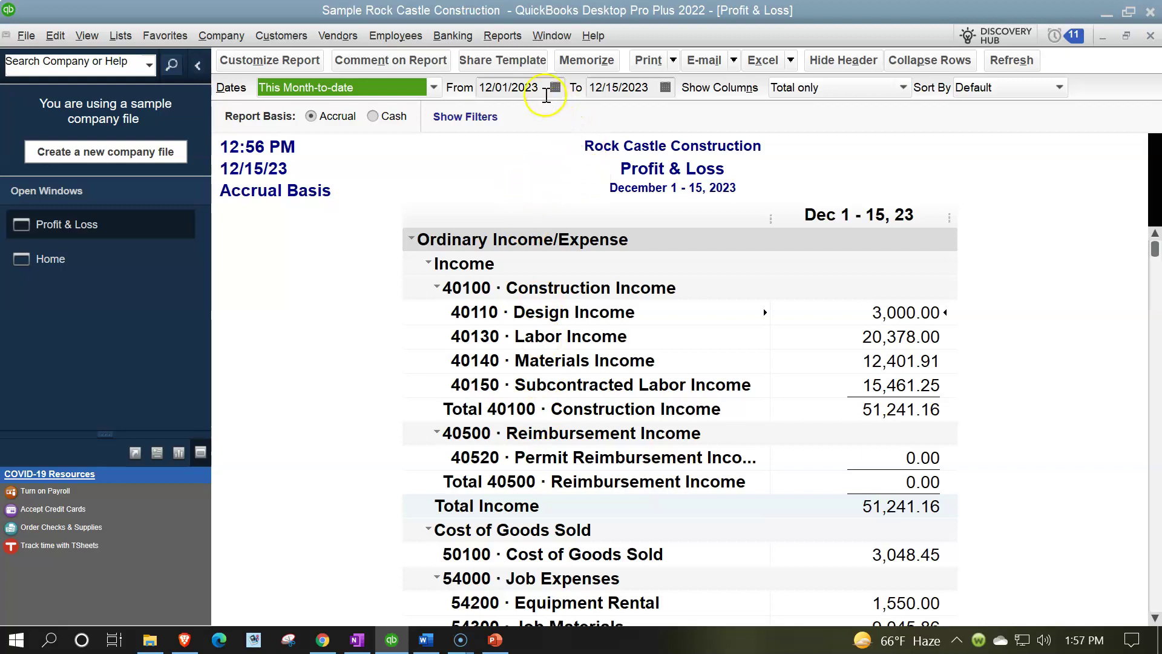
# Set the Profit & Loss report's date range from 01/01/2023 to 12/31/2023
pyautogui.press('Tab')
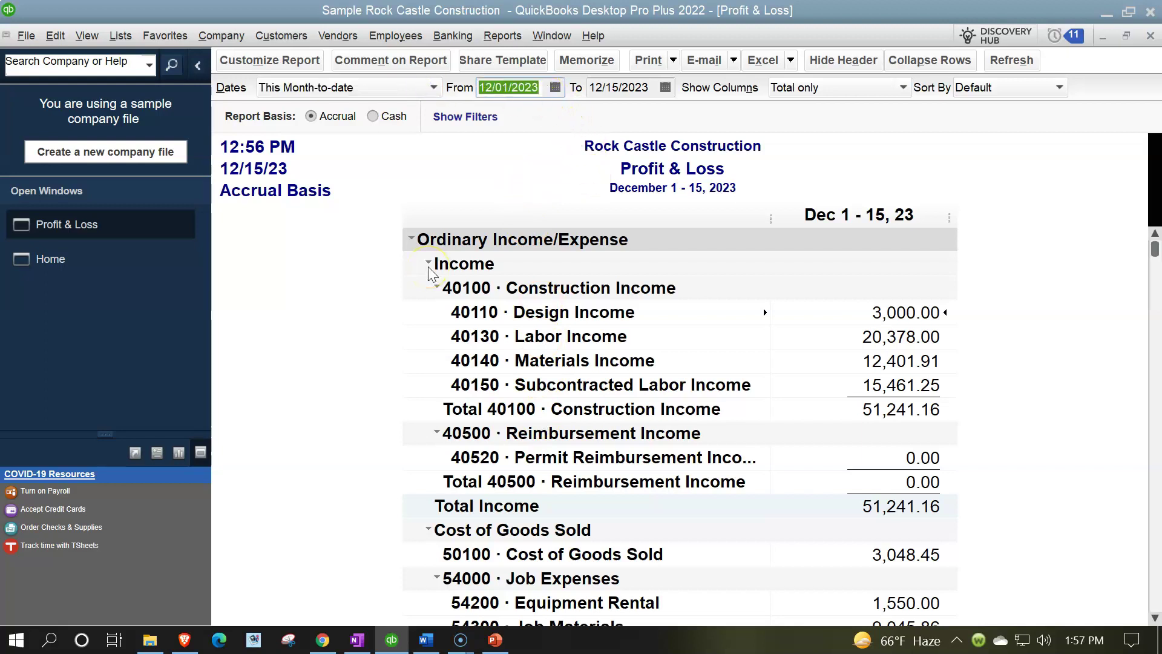
pyautogui.write('010123')
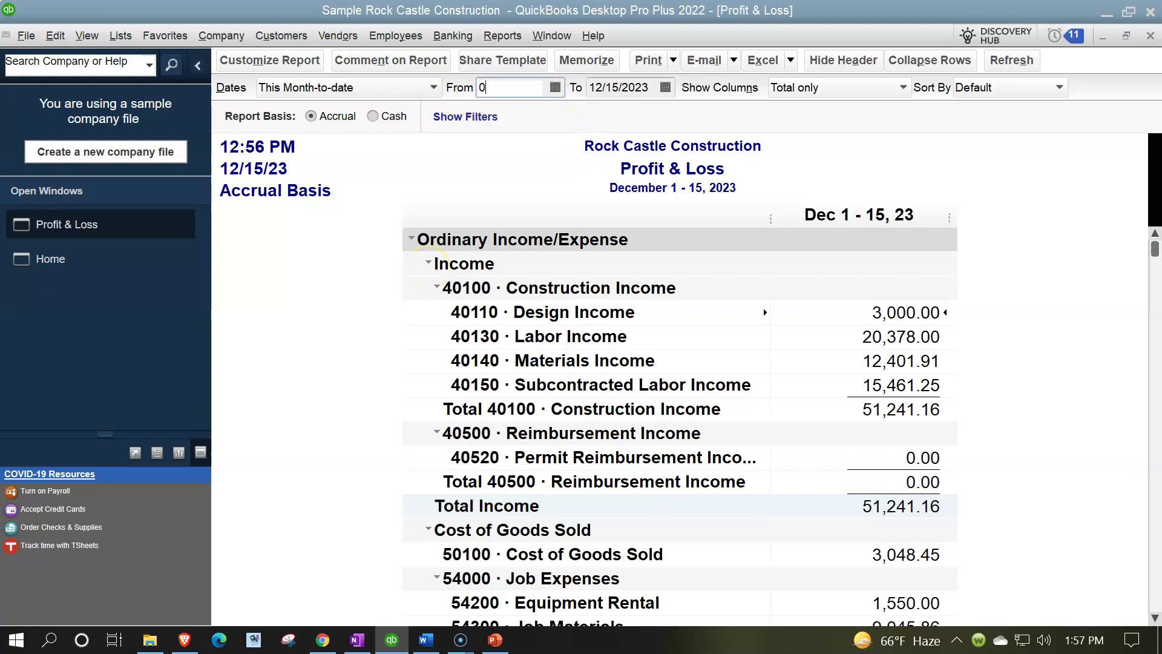
pyautogui.press('Tab')
pyautogui.write('123123')
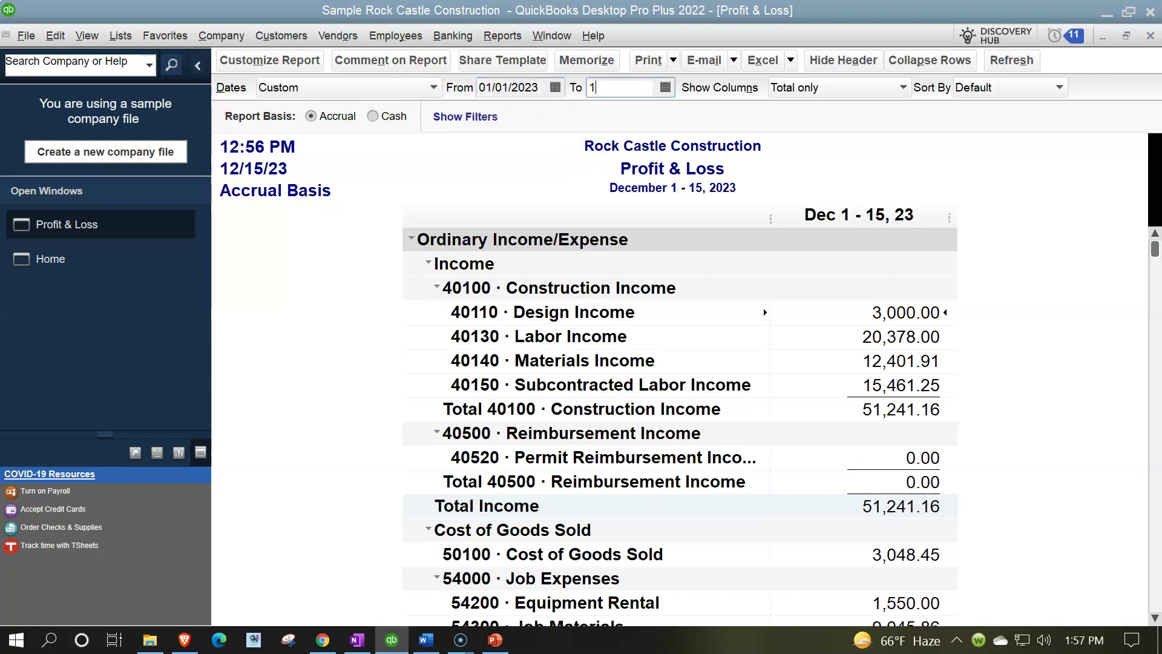
pyautogui.press('Tab')
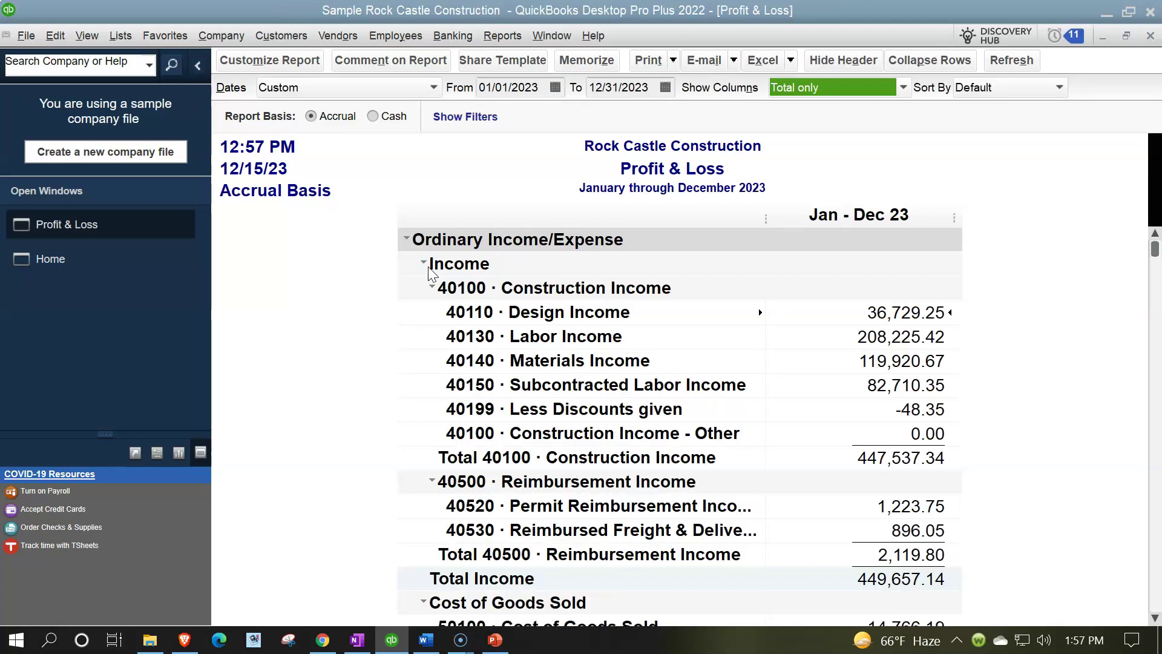
# Open the standard Balance Sheet report and set its as-of date to 12/31/2023
pyautogui.click(510, 38)
pyautogui.moveTo(563, 179)
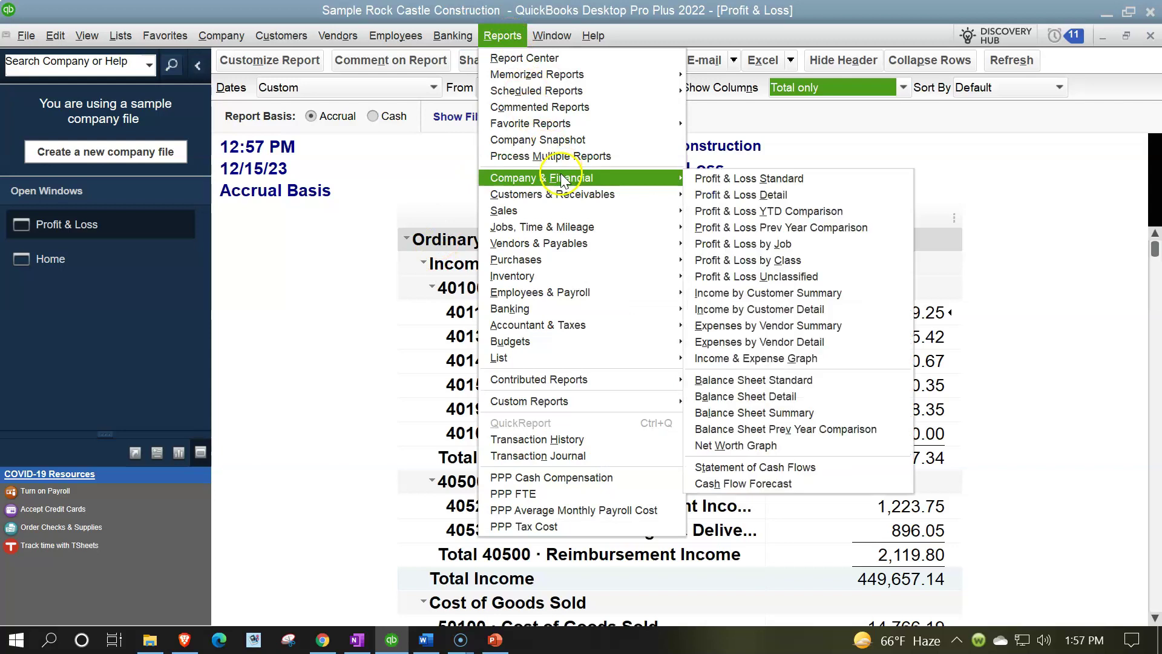
pyautogui.click(770, 381)
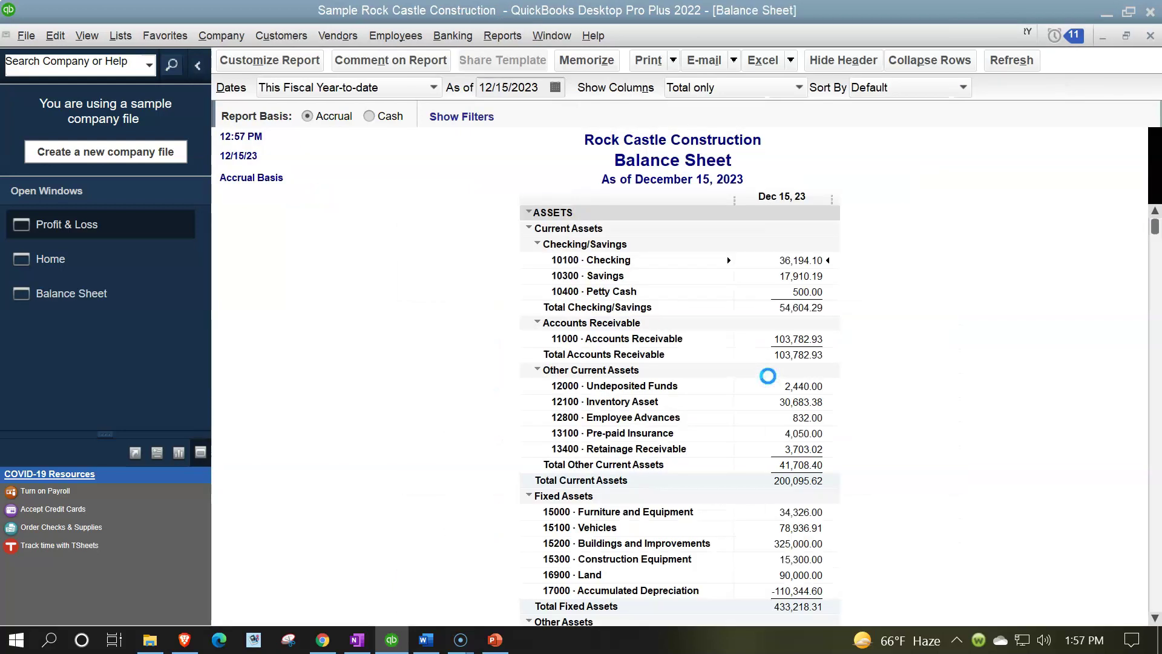
pyautogui.write('123123')
pyautogui.press('Tab')
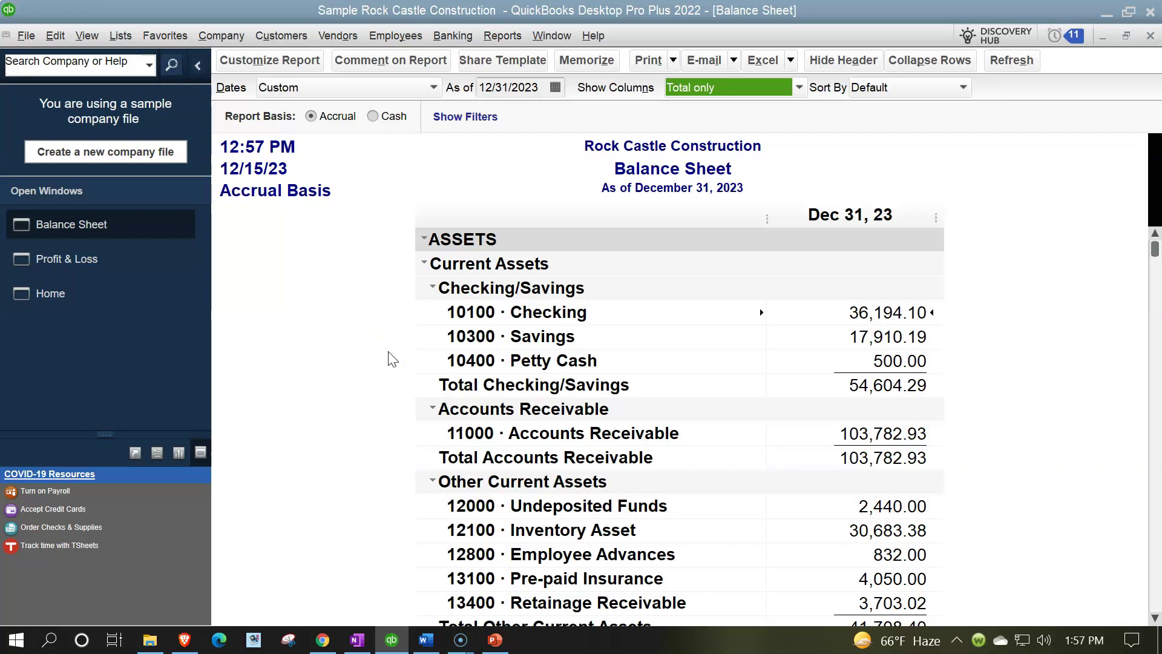
# Open the Trial Balance report and set its date range from 01/01/2023 to 12/31/2023
pyautogui.click(514, 44)
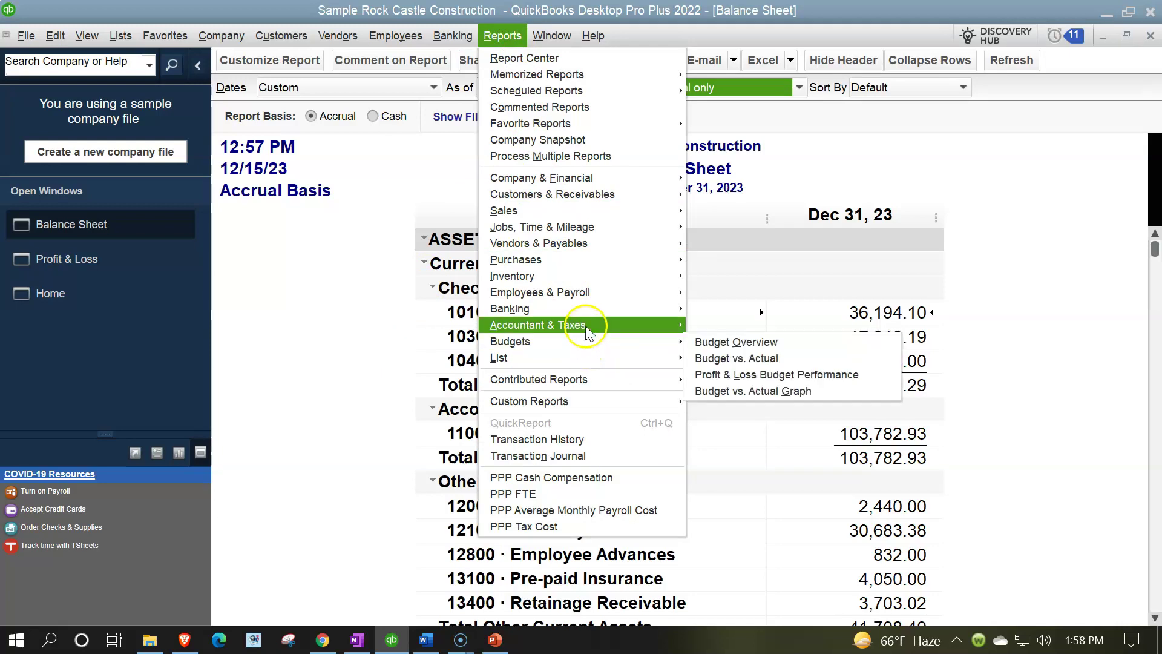
pyautogui.moveTo(586, 327)
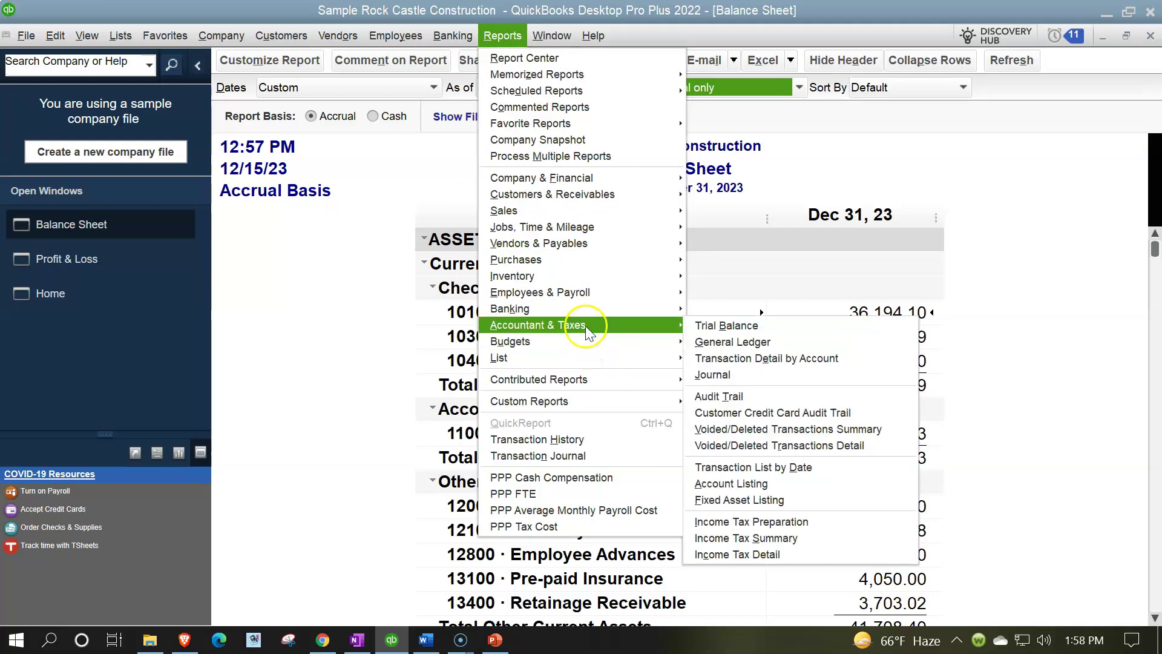
pyautogui.click(710, 326)
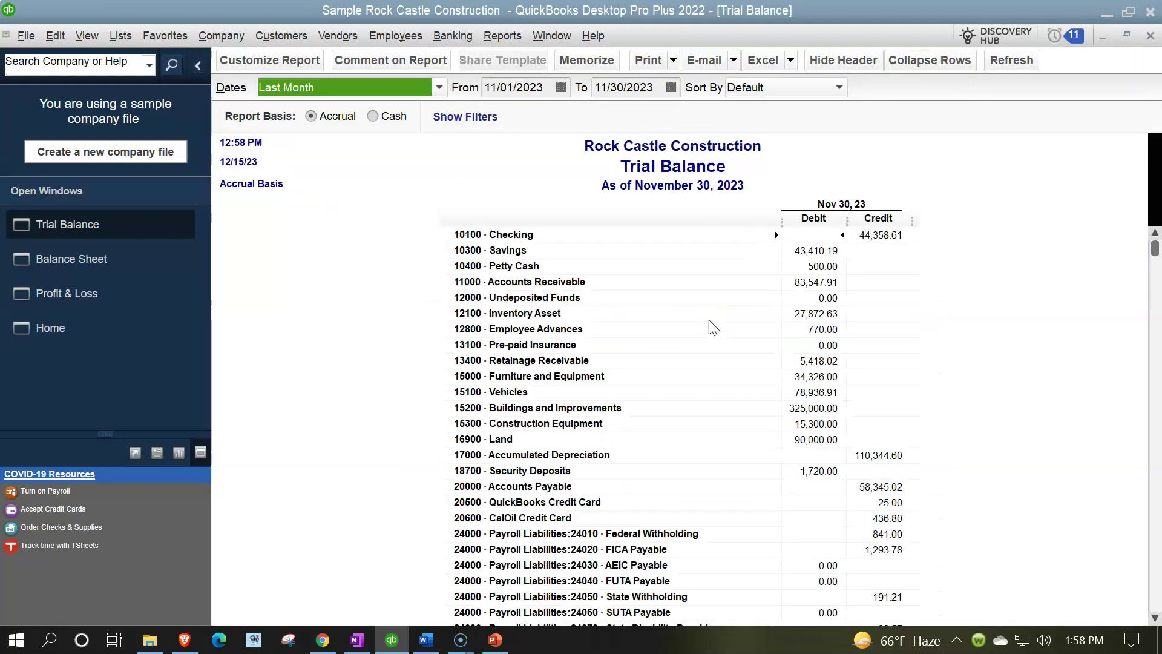
pyautogui.press('Tab')
pyautogui.write('01/01/2023')
pyautogui.press('Tab')
pyautogui.write('1231')
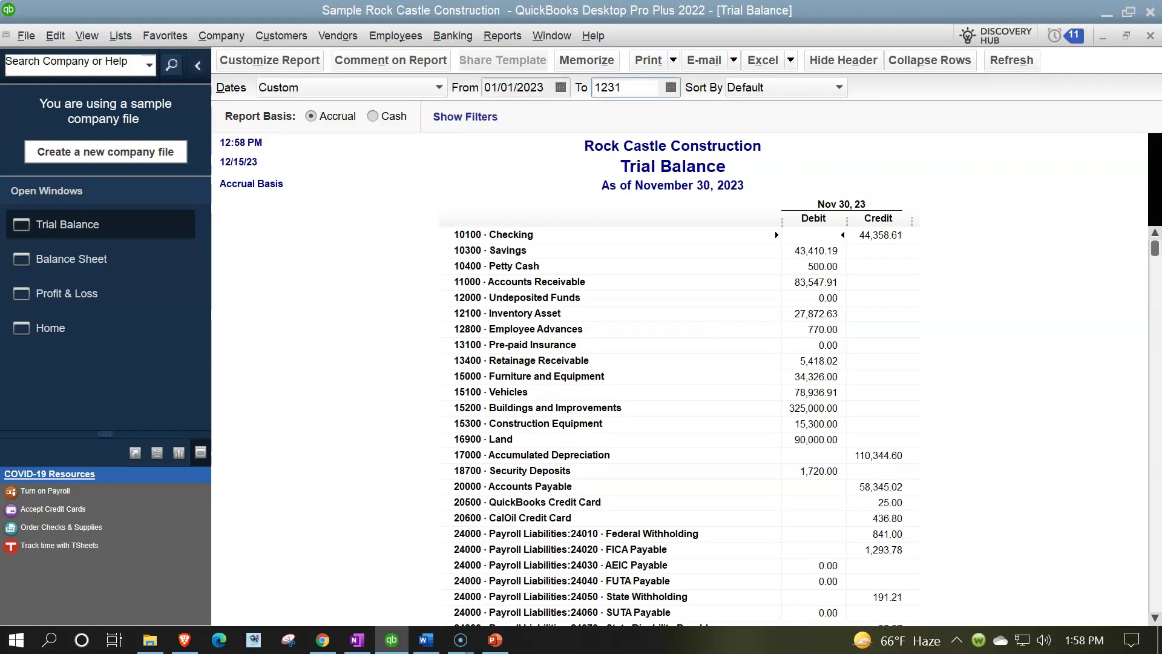
pyautogui.press('Tab')
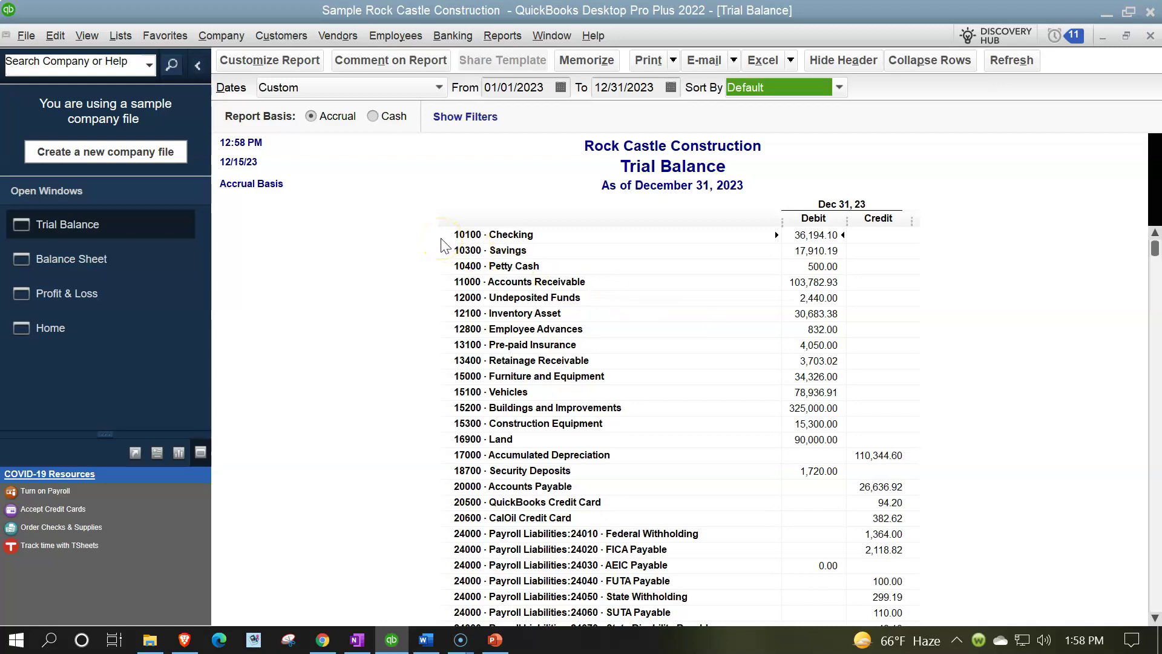
pyautogui.click(339, 118)
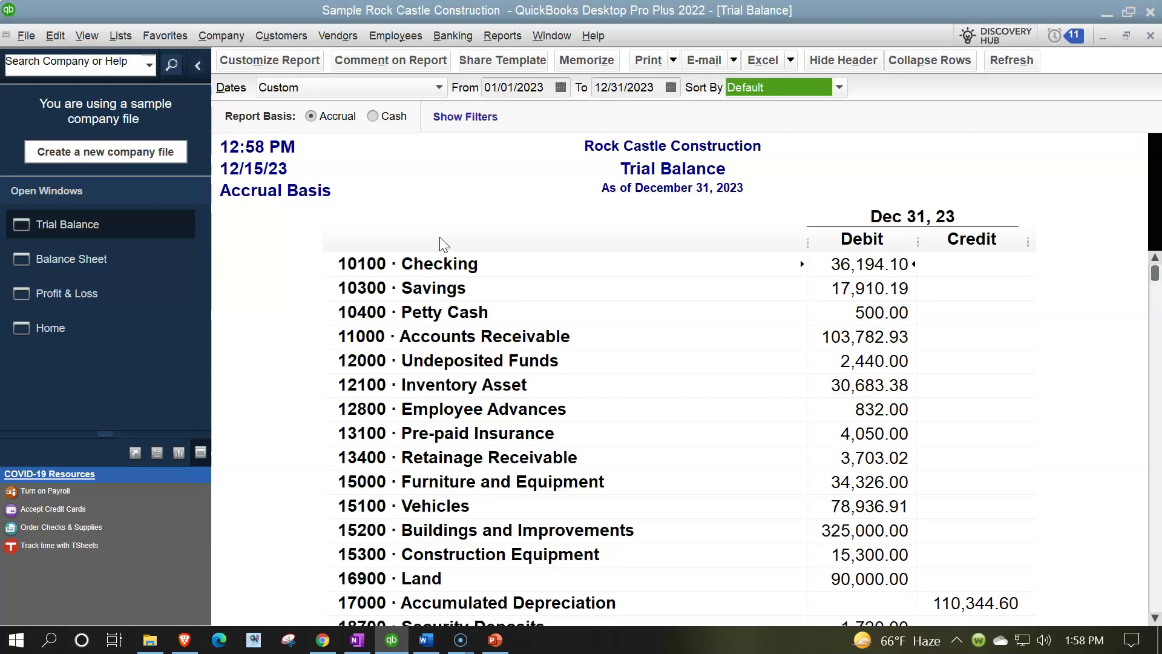
# Open the Chart of Accounts and look through the accounts and their types down to the expense accounts
pyautogui.click(127, 38)
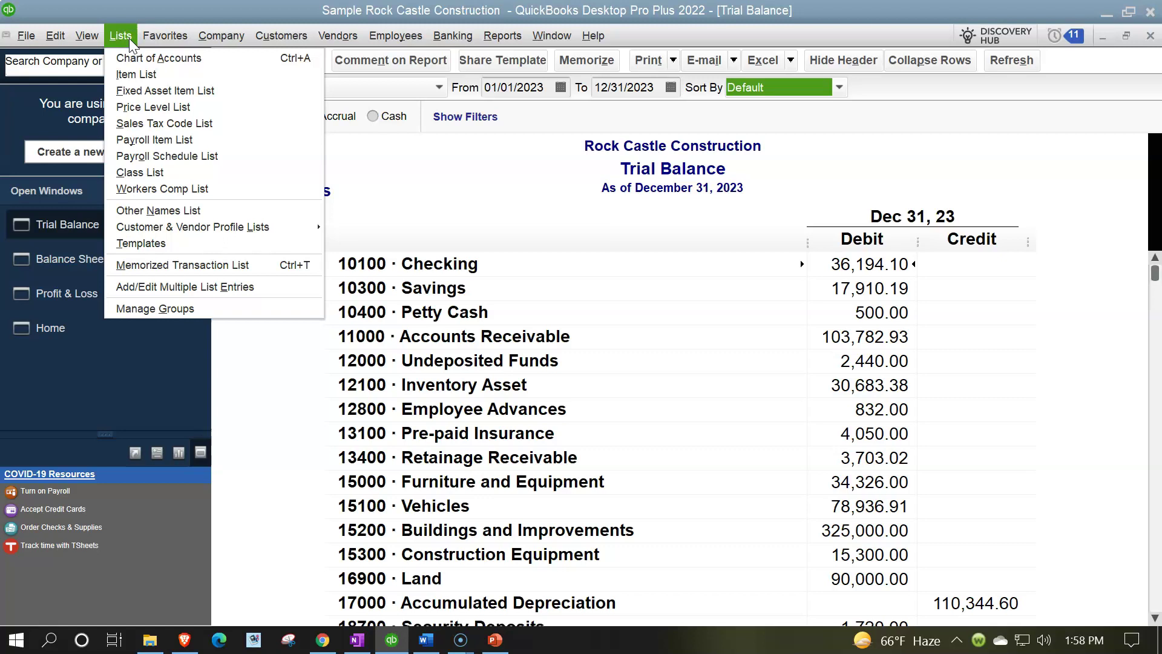
pyautogui.click(135, 57)
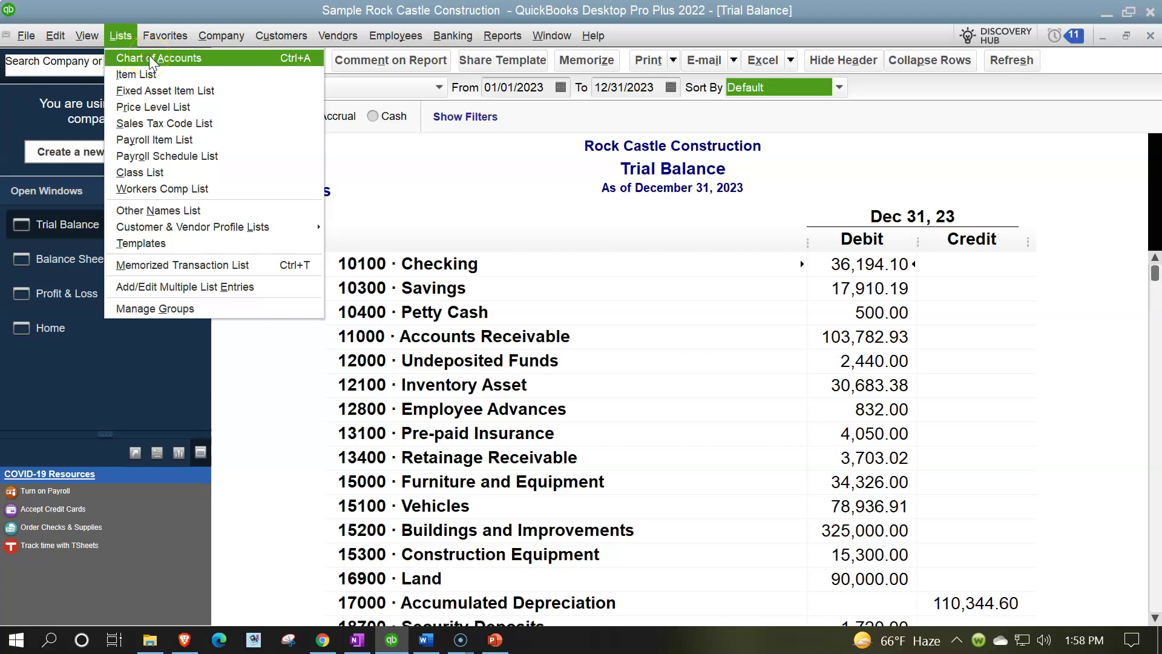
pyautogui.click(151, 56)
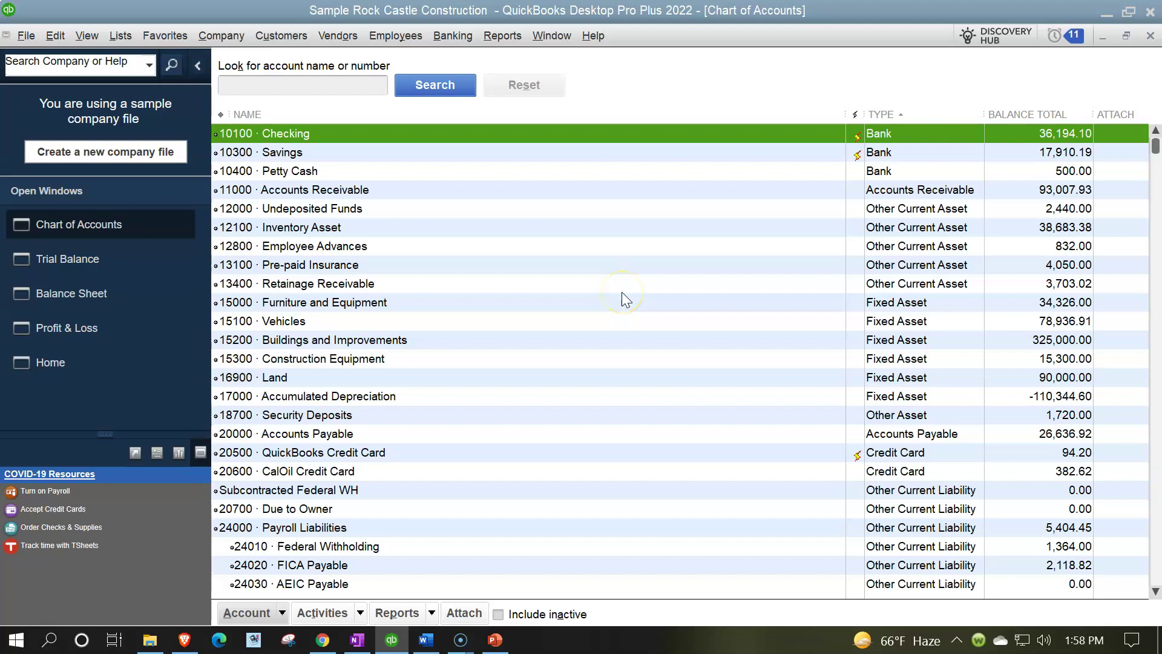
pyautogui.scroll(-8, 623, 292)
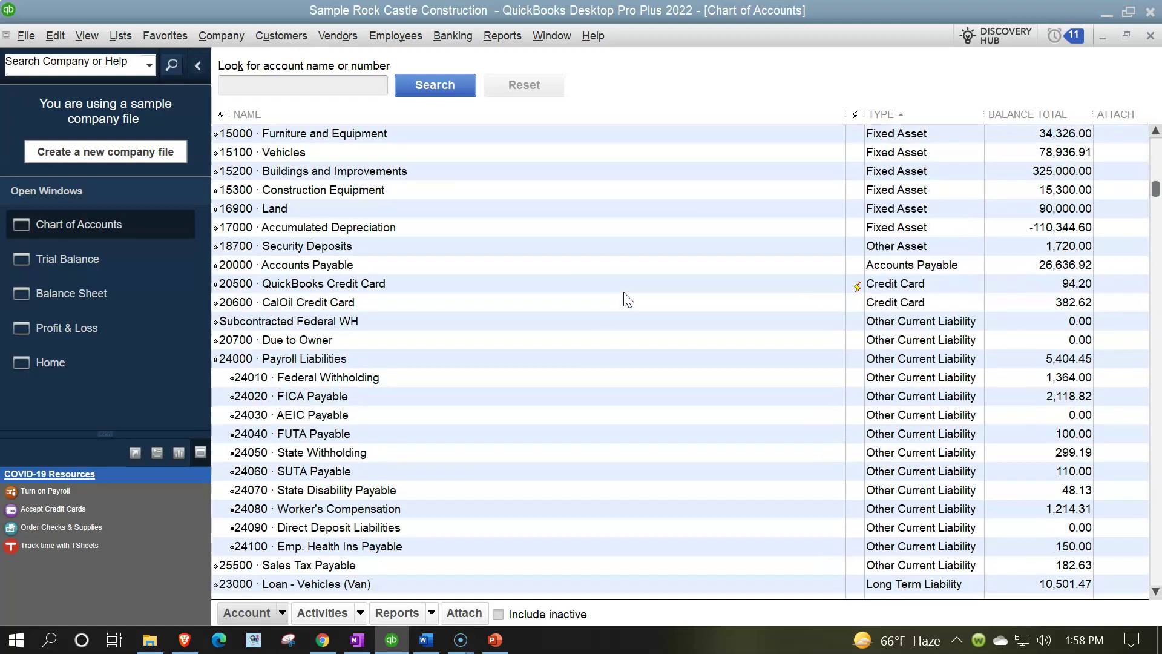
pyautogui.scroll(-5, 623, 292)
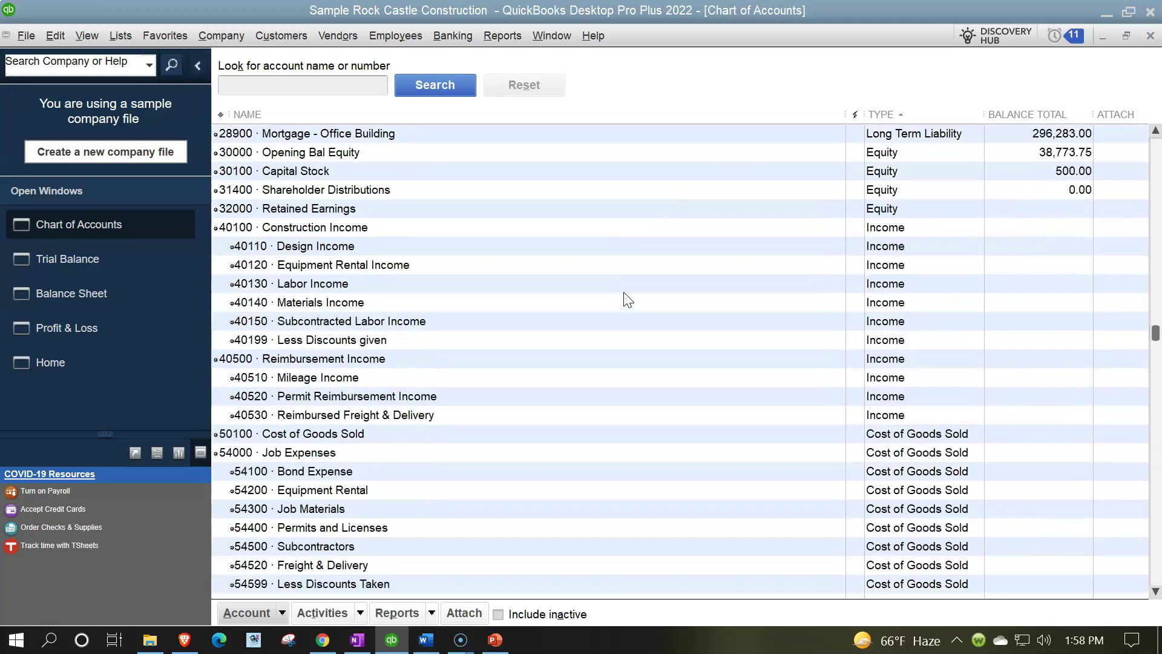
pyautogui.scroll(-1, 623, 297)
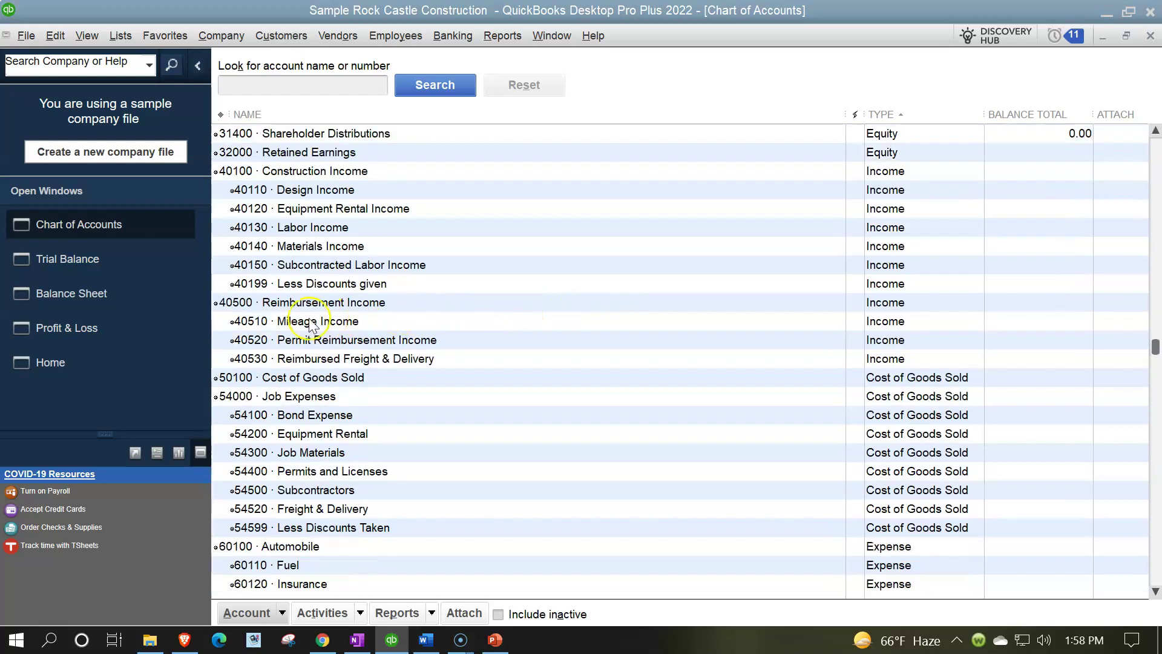
# Compare the date range shown on the open Profit & Loss report with the as-of date on the open Balance Sheet
pyautogui.click(39, 324)
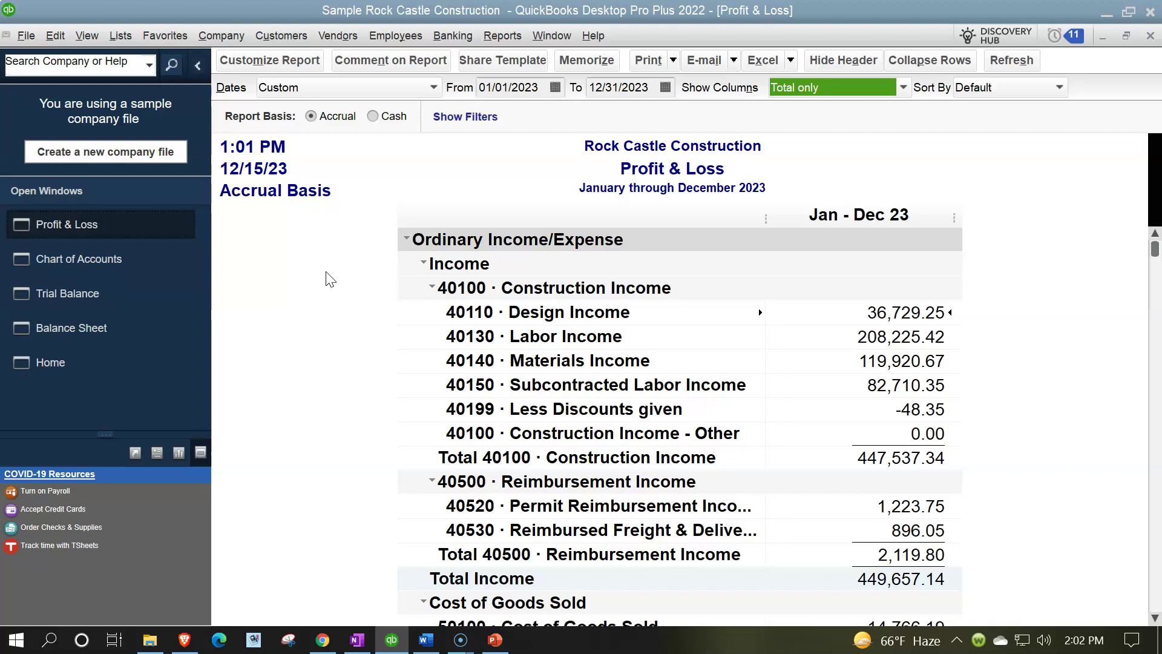
pyautogui.click(563, 185)
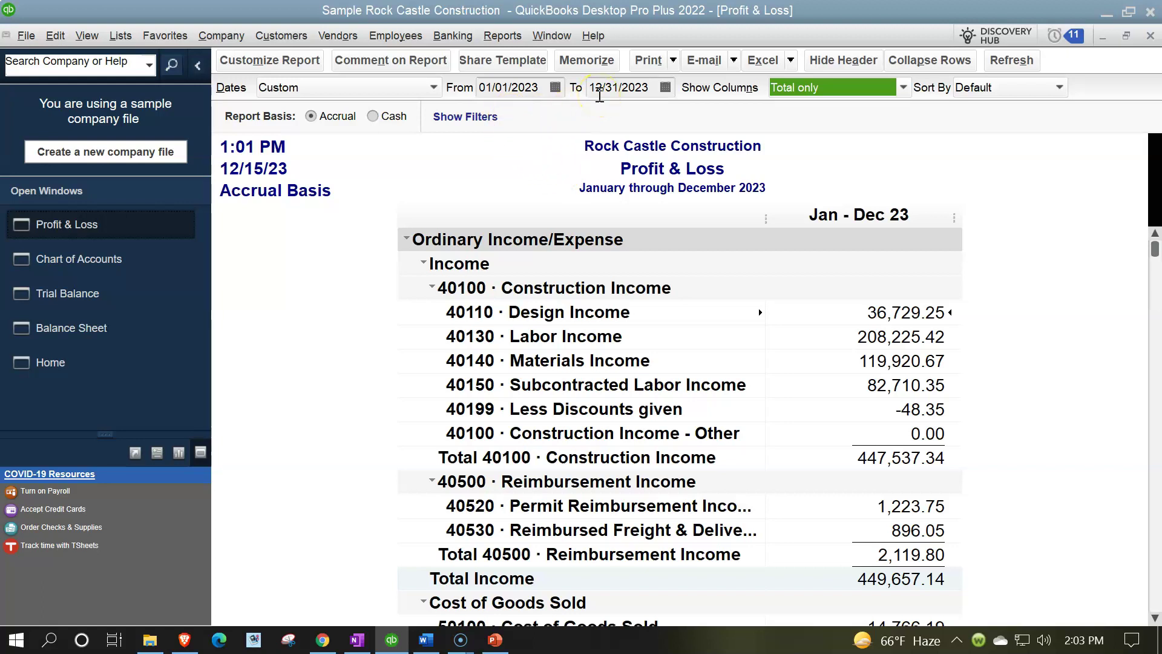
pyautogui.click(102, 325)
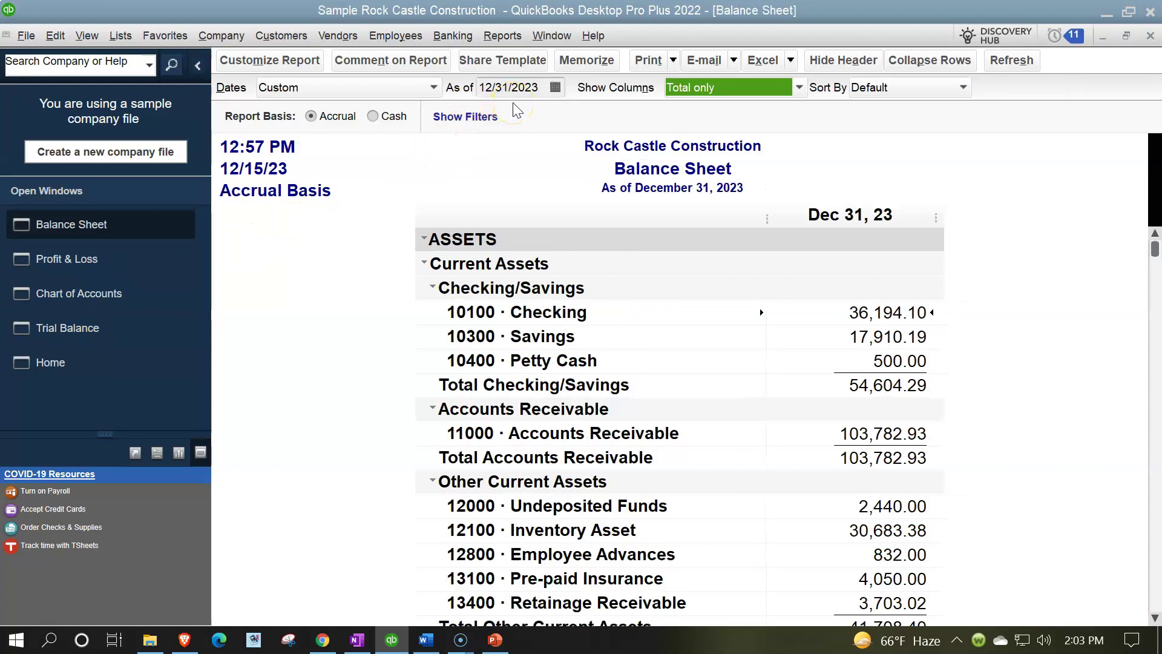
pyautogui.click(629, 205)
# Customize the Balance Sheet report so its date range runs from 01/01/2023 to 12/31/2023
pyautogui.click(281, 66)
pyautogui.click(282, 65)
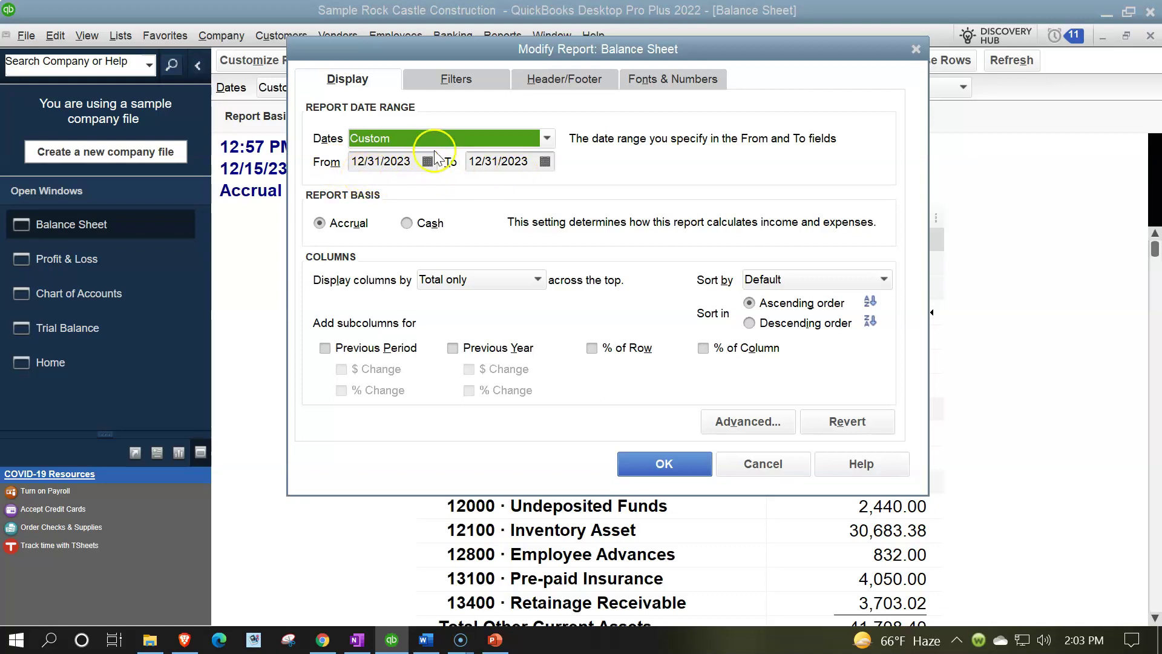
pyautogui.moveTo(507, 47); pyautogui.dragTo(384, 121)
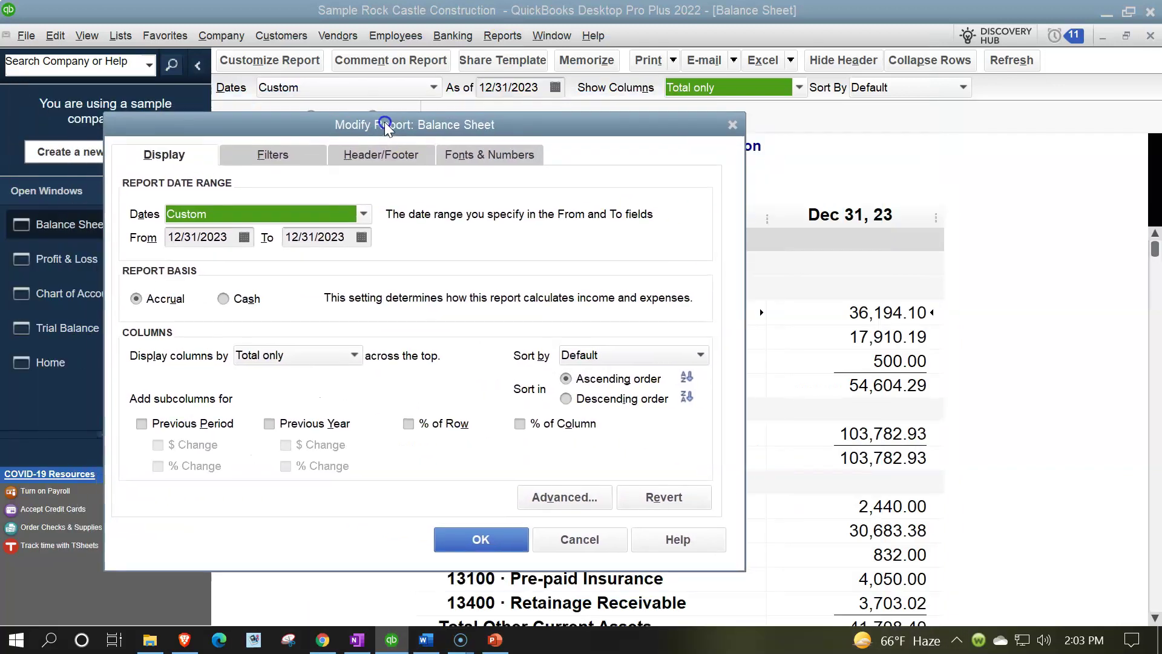
pyautogui.click(233, 237)
pyautogui.write('010123')
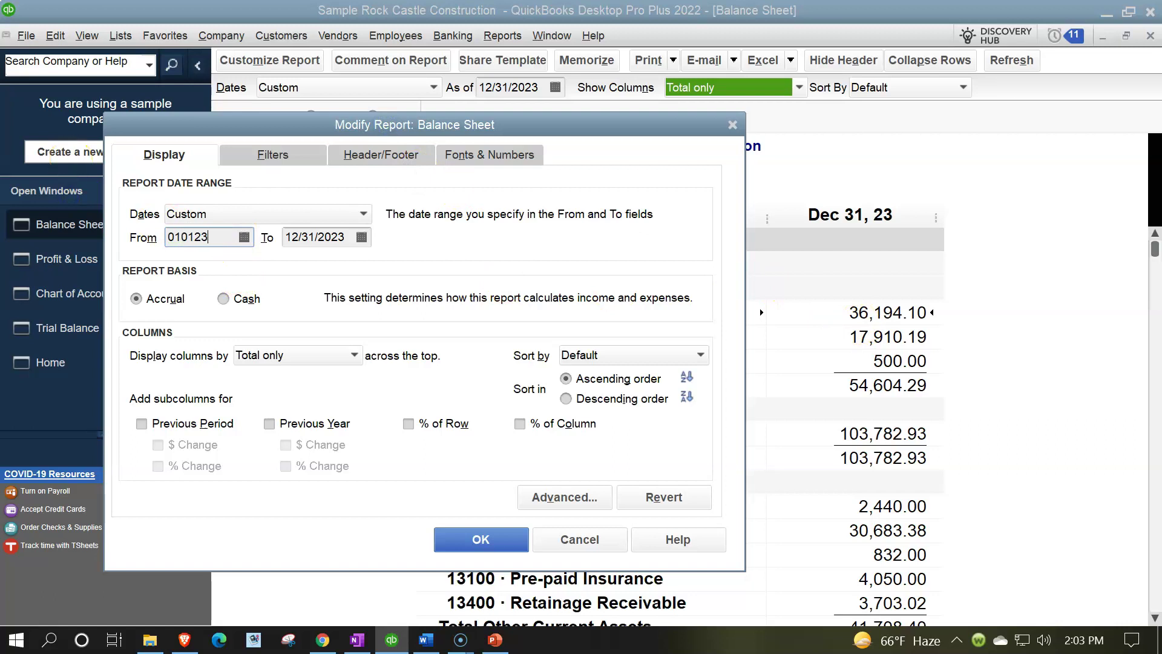
pyautogui.press('Tab')
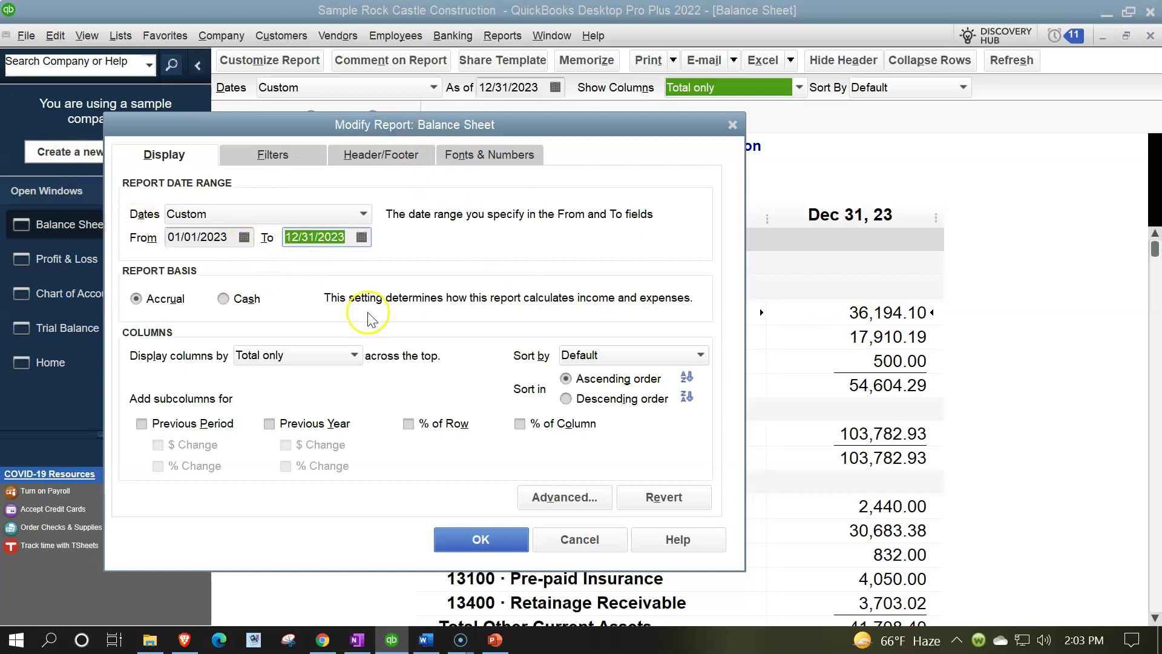
pyautogui.click(480, 539)
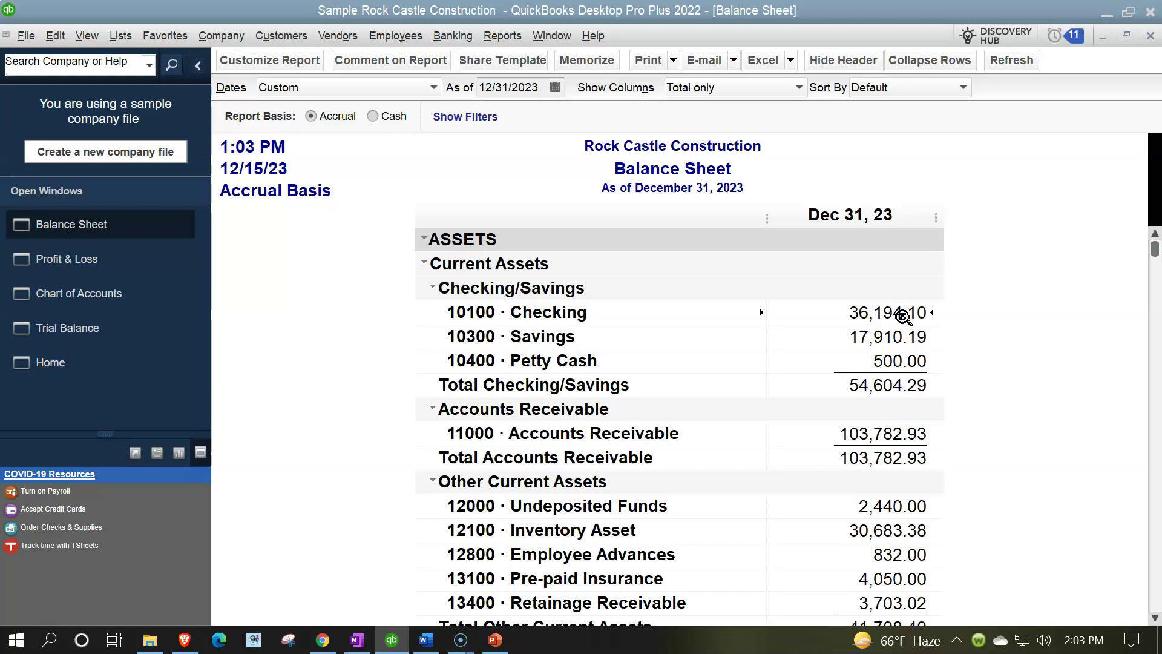
# Open the transaction detail behind the 10100 Checking balance, look through its dated entries, and close it
pyautogui.doubleClick(904, 315)
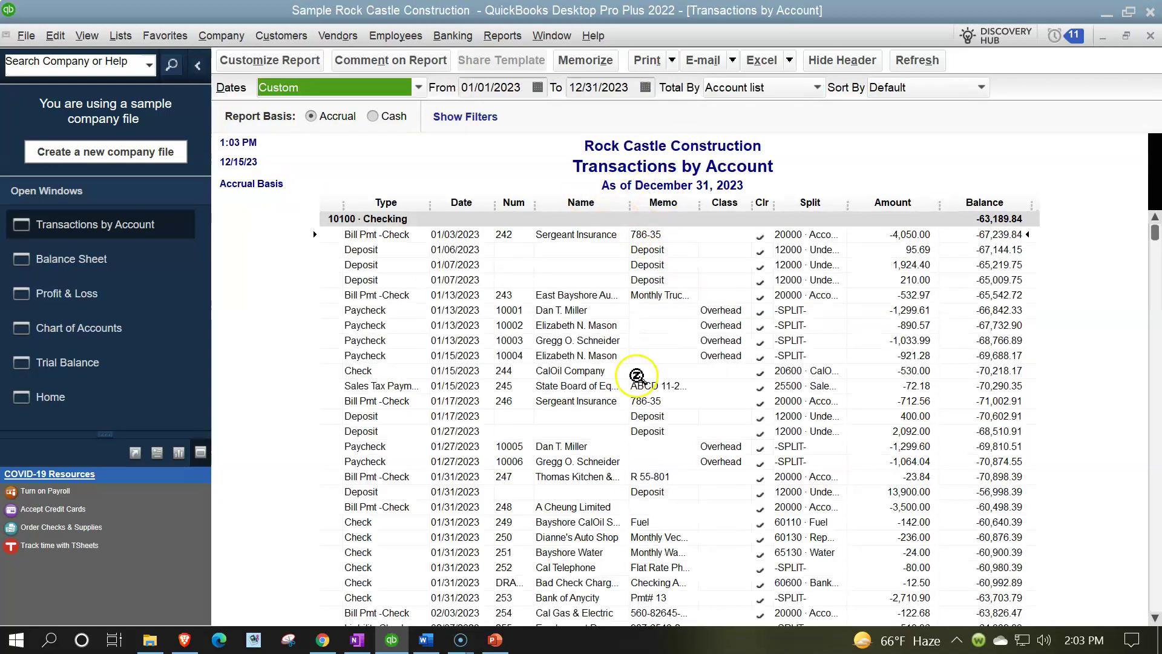
pyautogui.scroll(-4, 637, 380)
pyautogui.scroll(4, 637, 379)
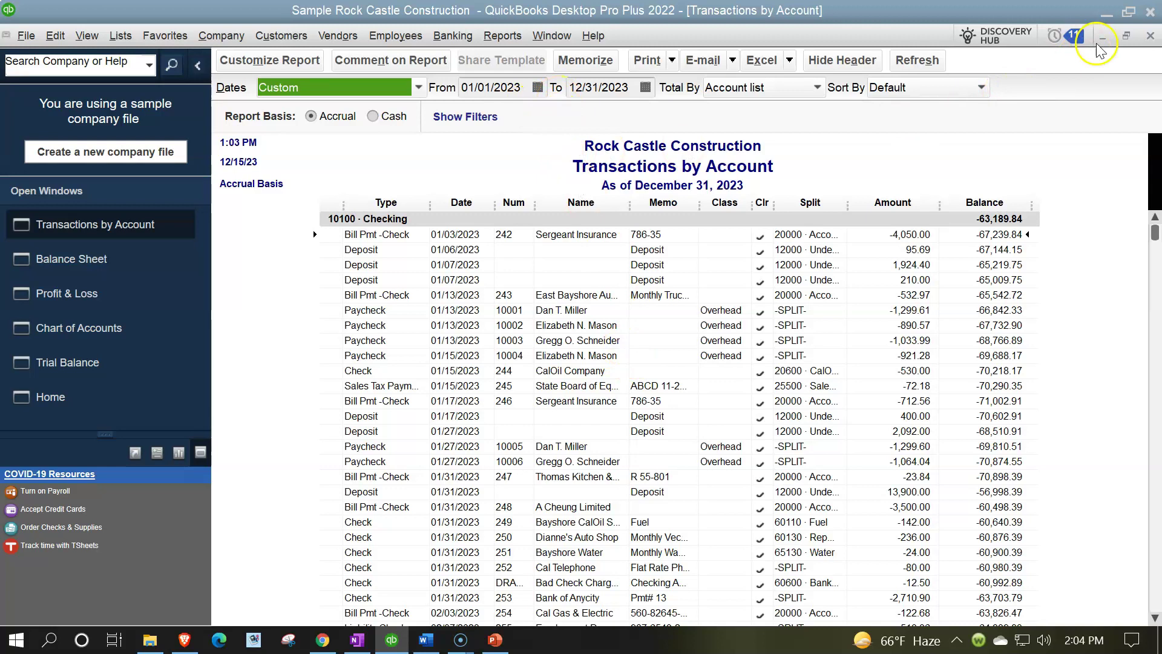
pyautogui.click(1150, 35)
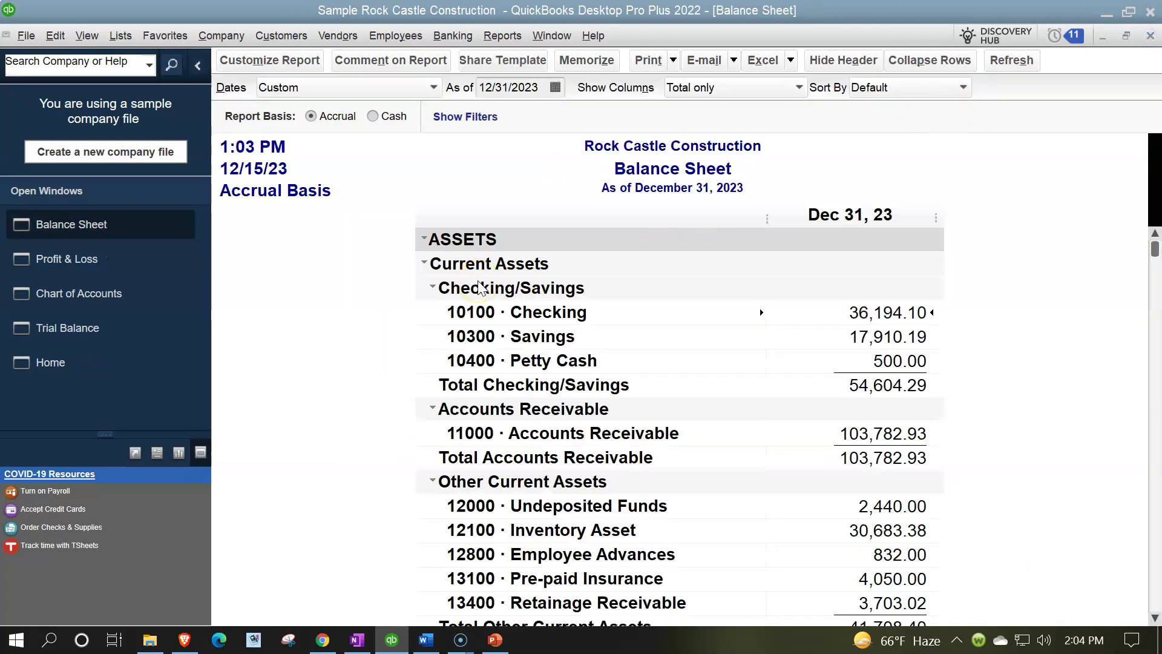
# Switch to the open Profit & Loss report and set its From date to 12/31/2023
pyautogui.click(107, 259)
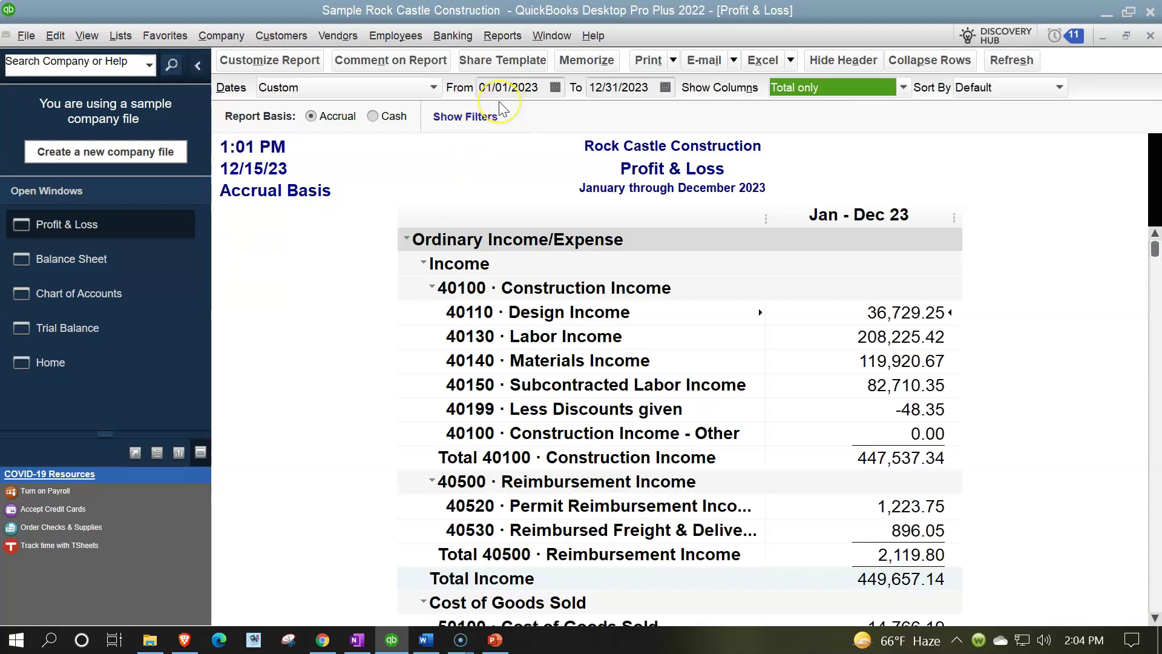
pyautogui.click(906, 312)
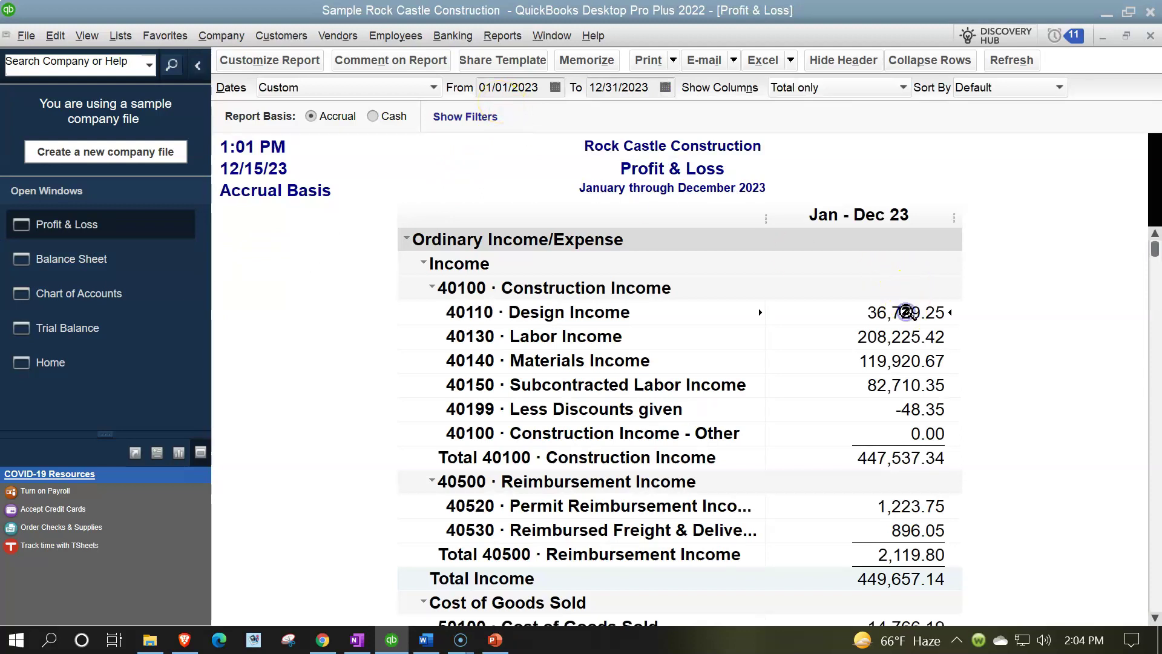
pyautogui.click(532, 88)
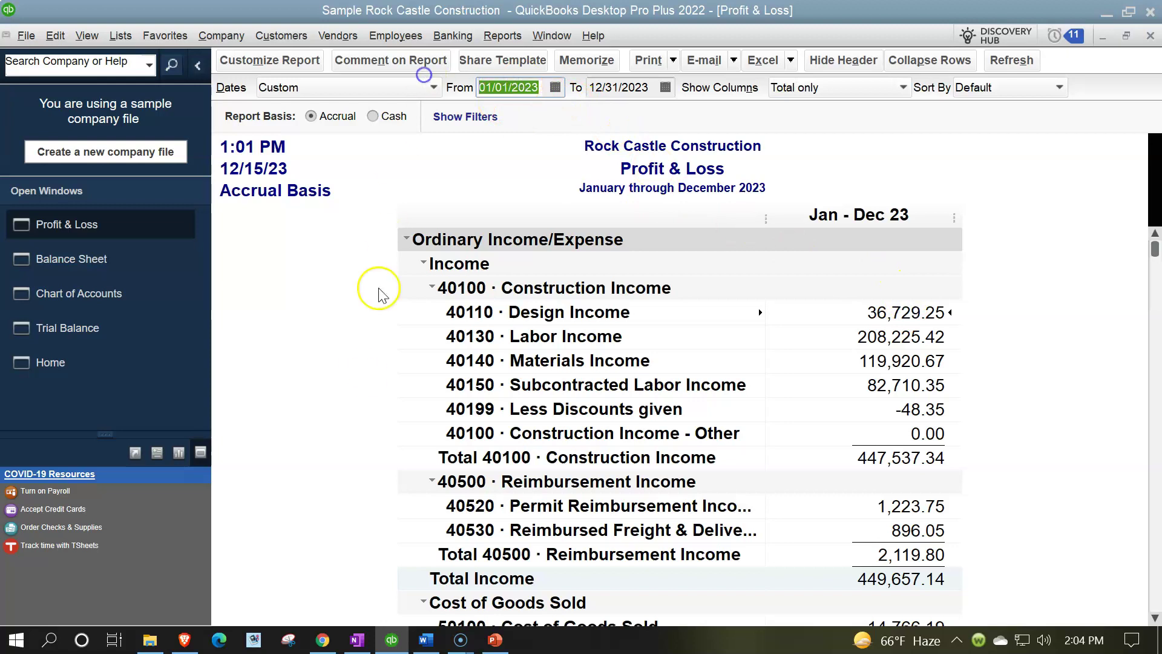
pyautogui.write('12/3')
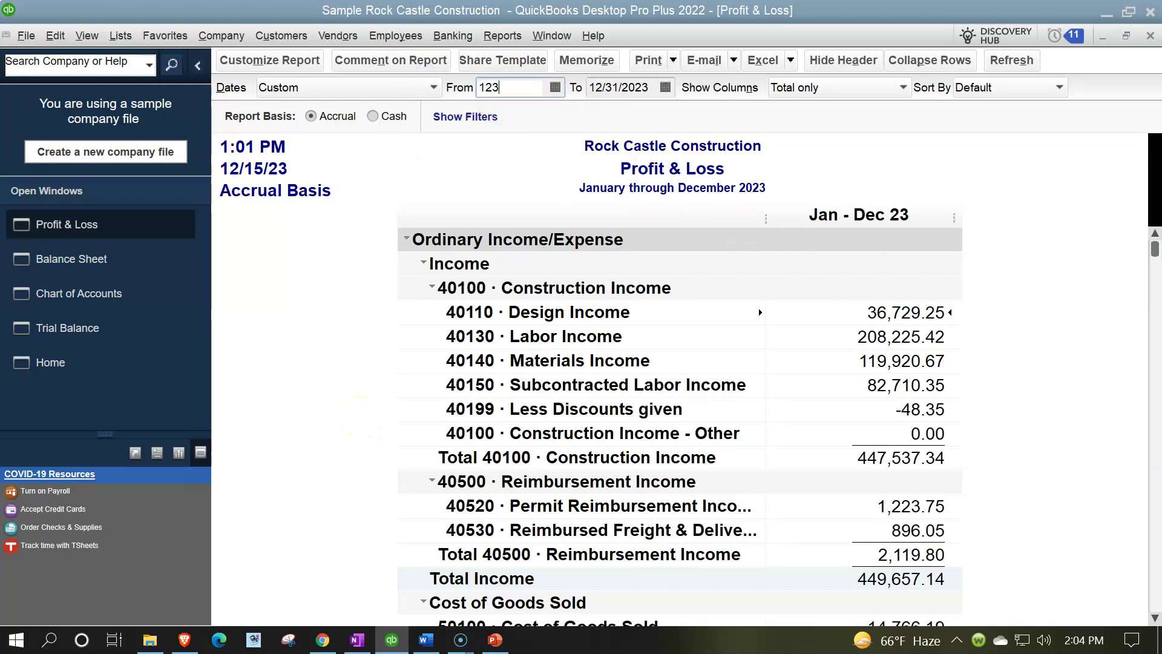
pyautogui.write('1/2023')
pyautogui.press('Tab')
pyautogui.press('Tab')
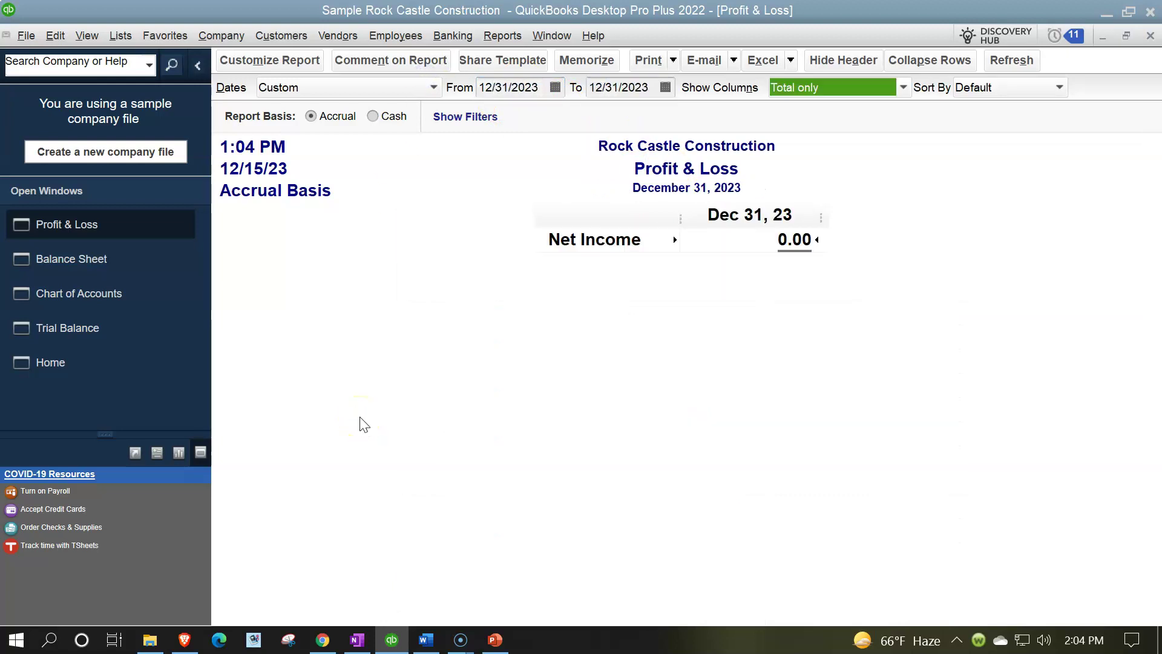
# Set the Profit & Loss From date to 12/01/2023 and look through December's income, cost of goods sold and expense lines
pyautogui.click(545, 86)
pyautogui.write('12')
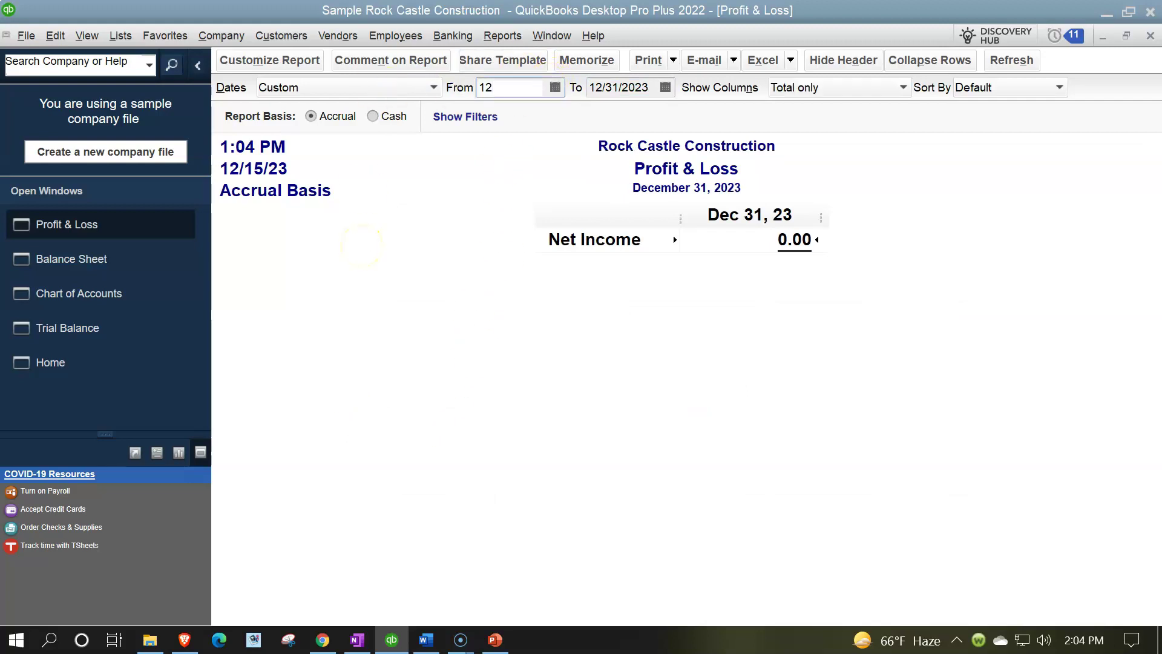
pyautogui.write('/01/2023')
pyautogui.press('Tab')
pyautogui.click(360, 244)
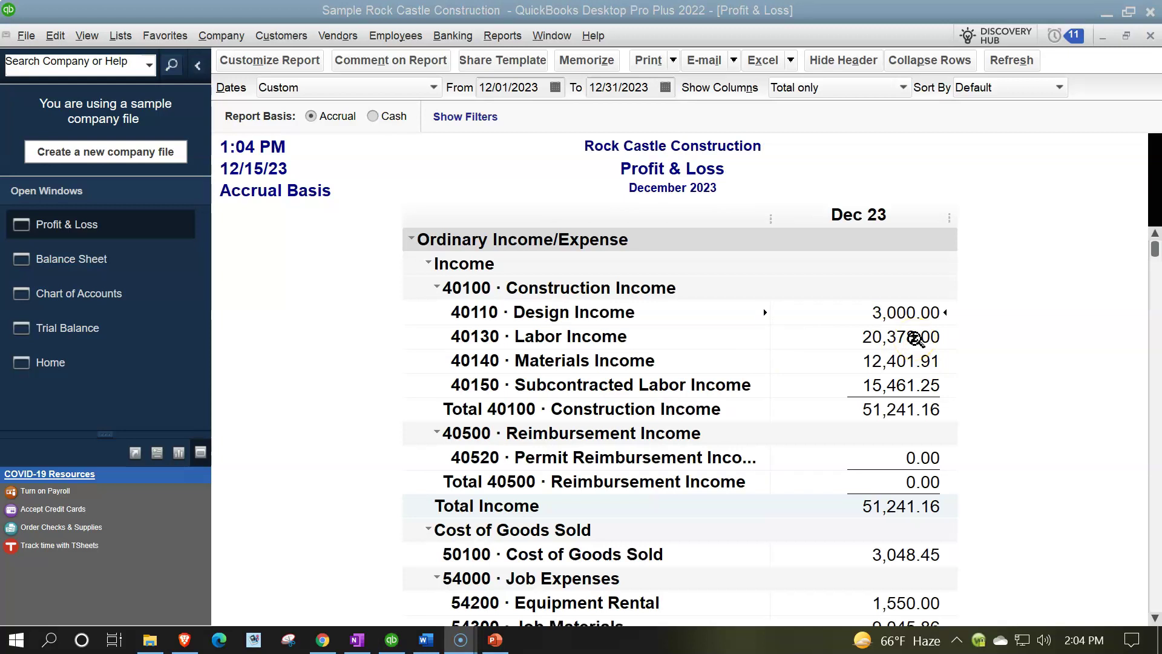
pyautogui.click(867, 320)
pyautogui.click(750, 390)
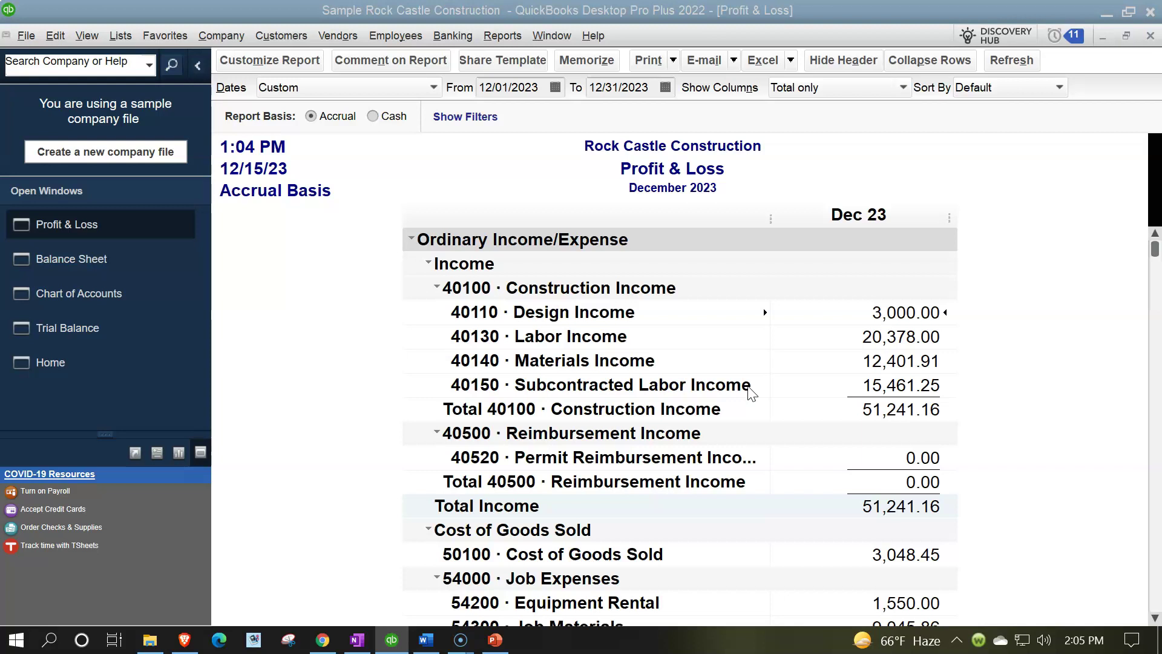
pyautogui.scroll(-3, 751, 392)
pyautogui.scroll(-1, 751, 392)
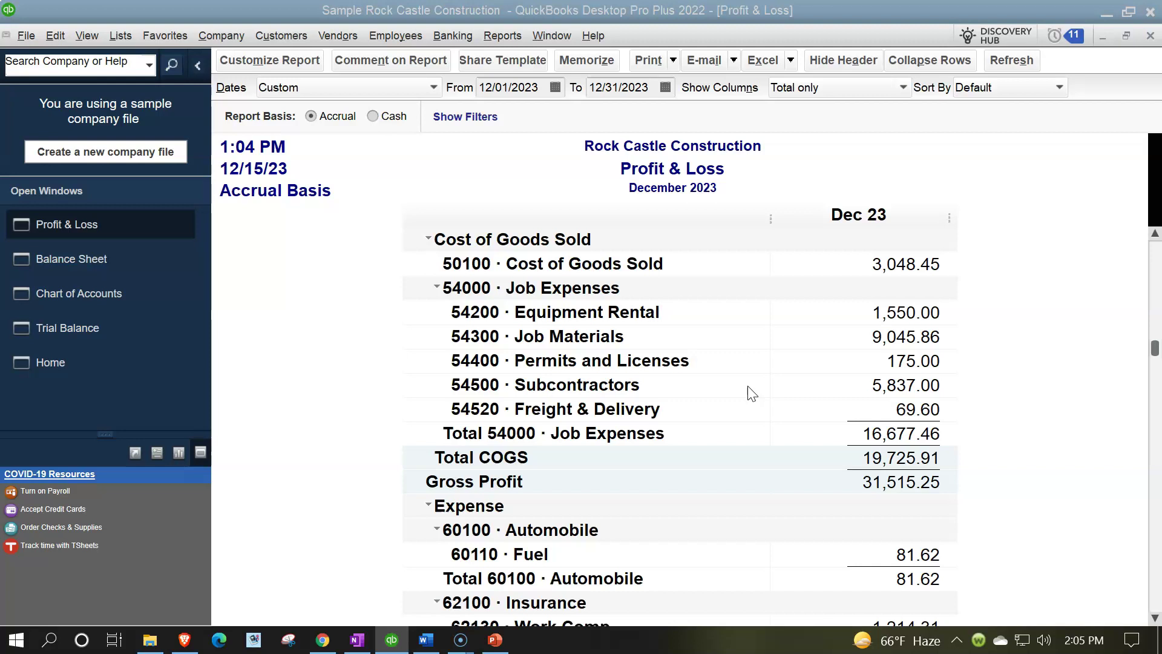
pyautogui.scroll(4, 750, 393)
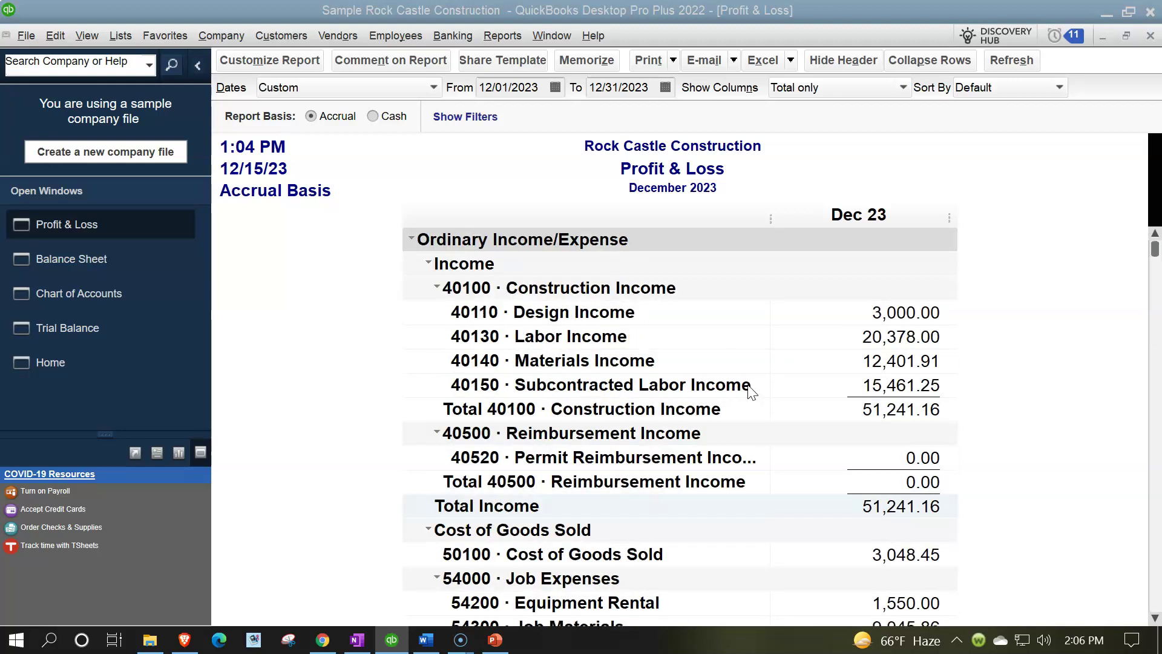
# Set the Profit & Loss report's From date to 01/01/2023 so it covers the full year
pyautogui.click(511, 87)
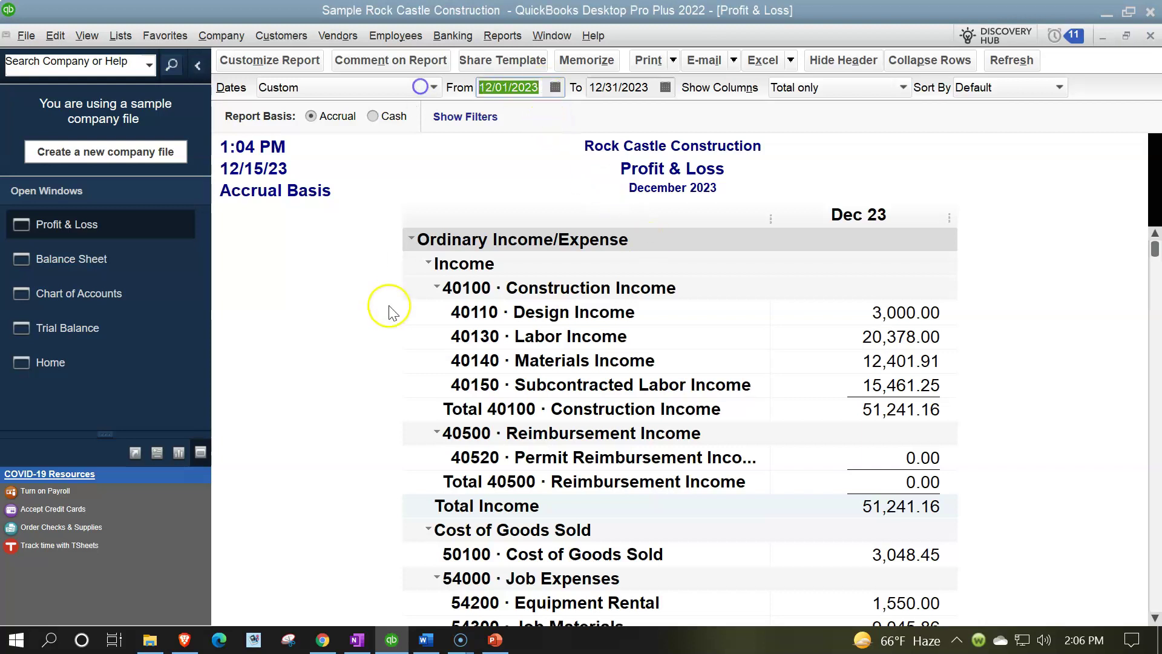
pyautogui.write('010123')
pyautogui.press('Tab')
pyautogui.press('Tab')
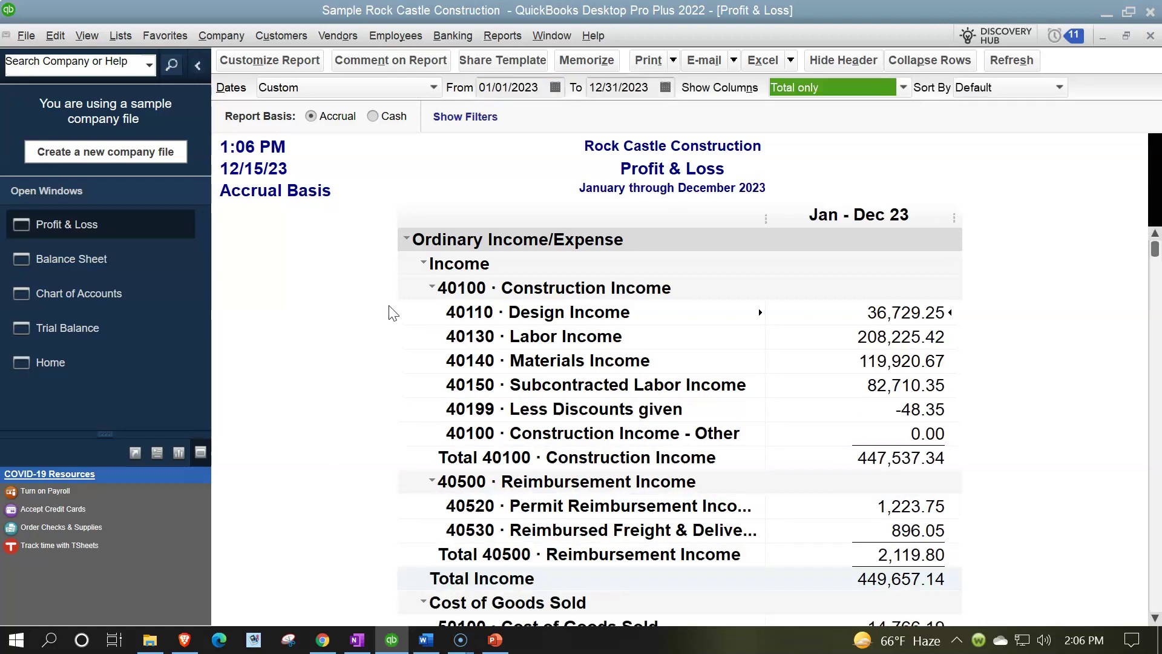
pyautogui.click(365, 309)
# Collapse the 40100 Construction Income, 40500 Reimbursement Income and Cost of Goods Sold groups in the Profit & Loss report
pyautogui.click(432, 287)
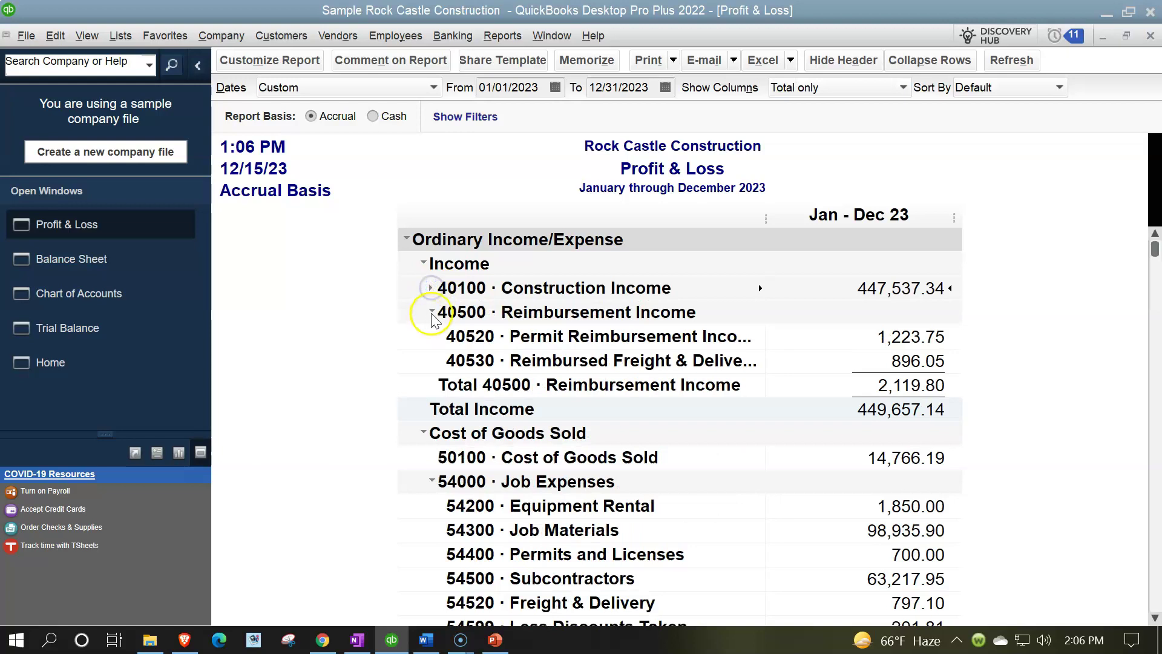
pyautogui.click(432, 313)
pyautogui.click(448, 360)
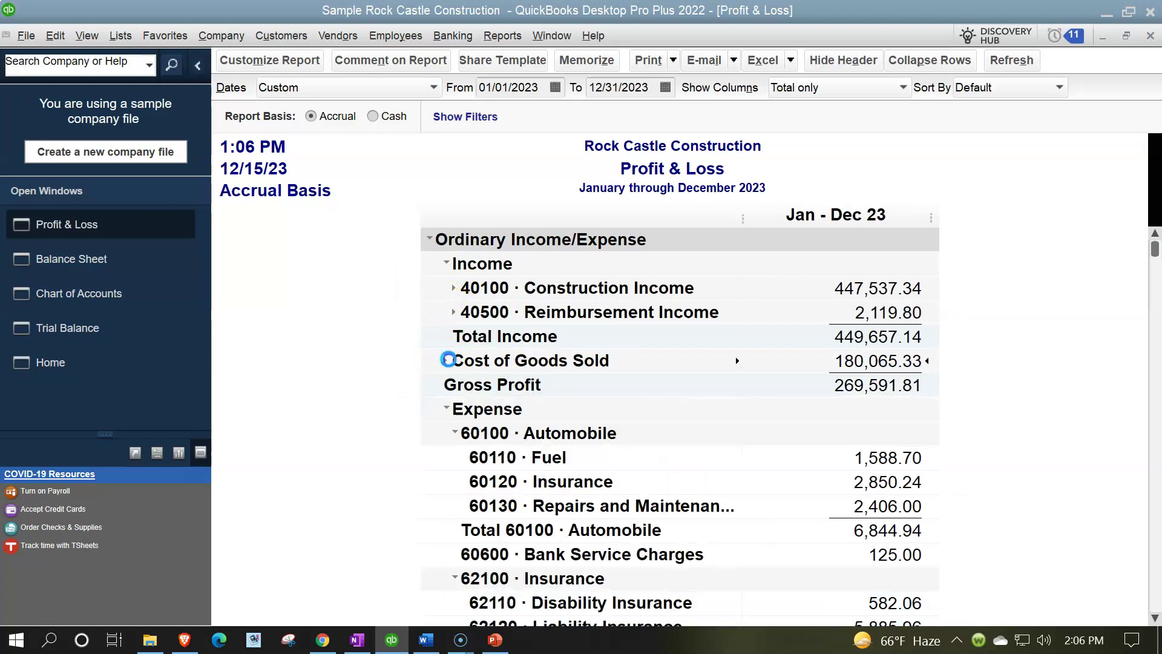
# Collapse and re-expand the 60100 Automobile expense group to compare its subaccounts with its total, leaving it collapsed
pyautogui.scroll(-1, 457, 411)
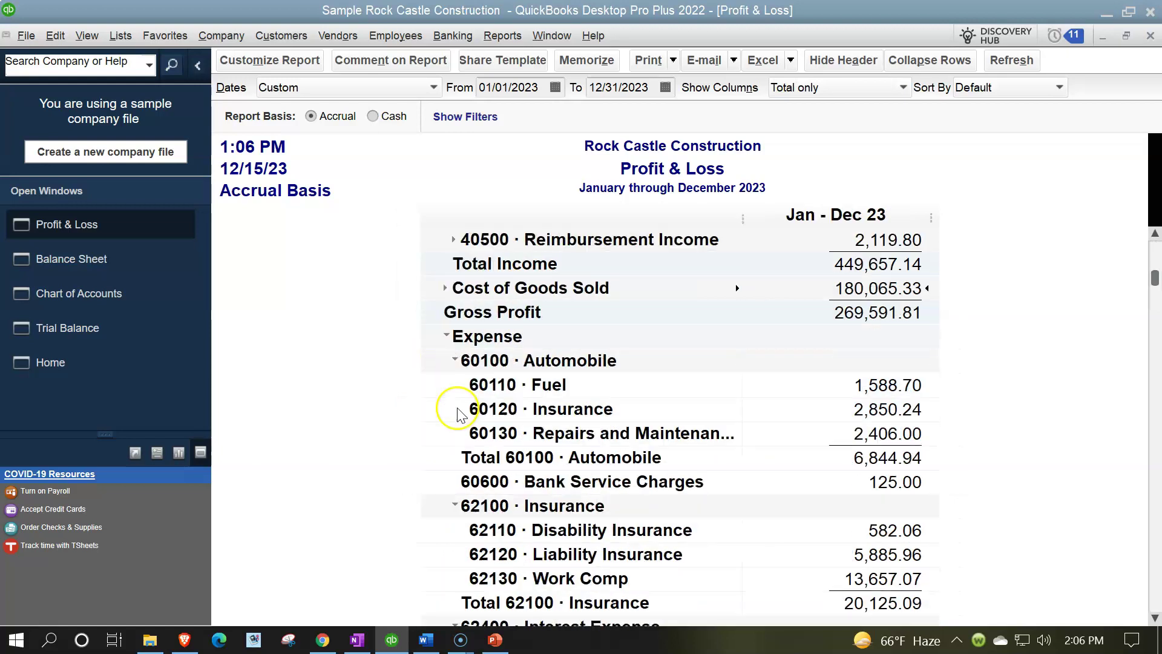
pyautogui.click(458, 362)
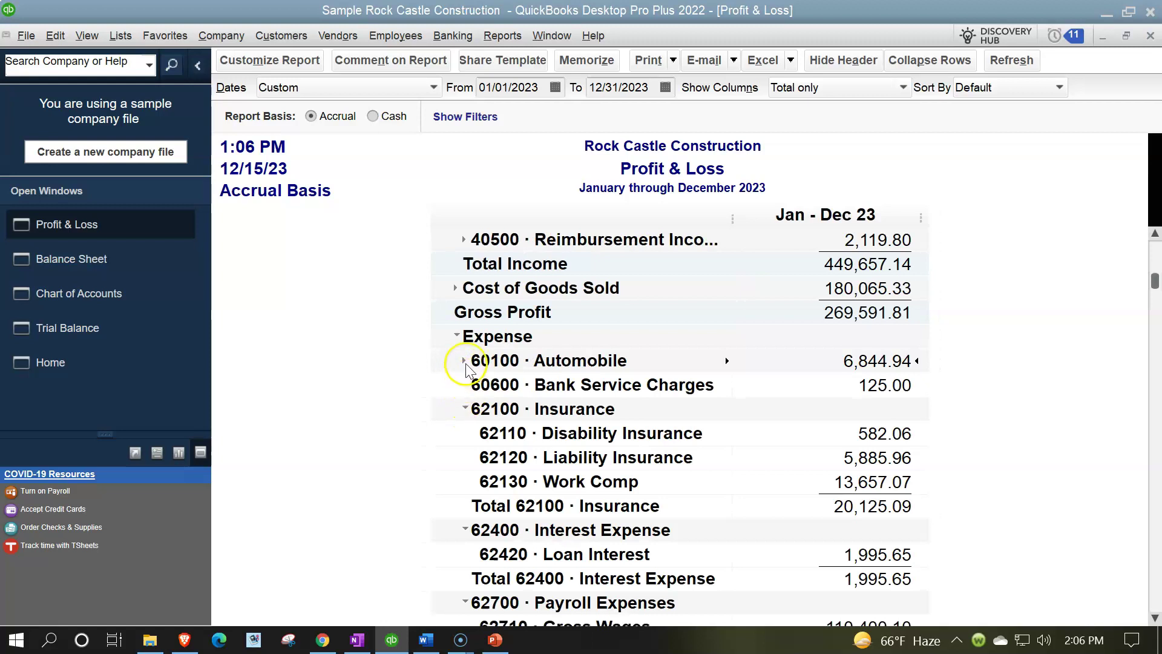
pyautogui.click(464, 360)
pyautogui.click(458, 362)
pyautogui.click(464, 362)
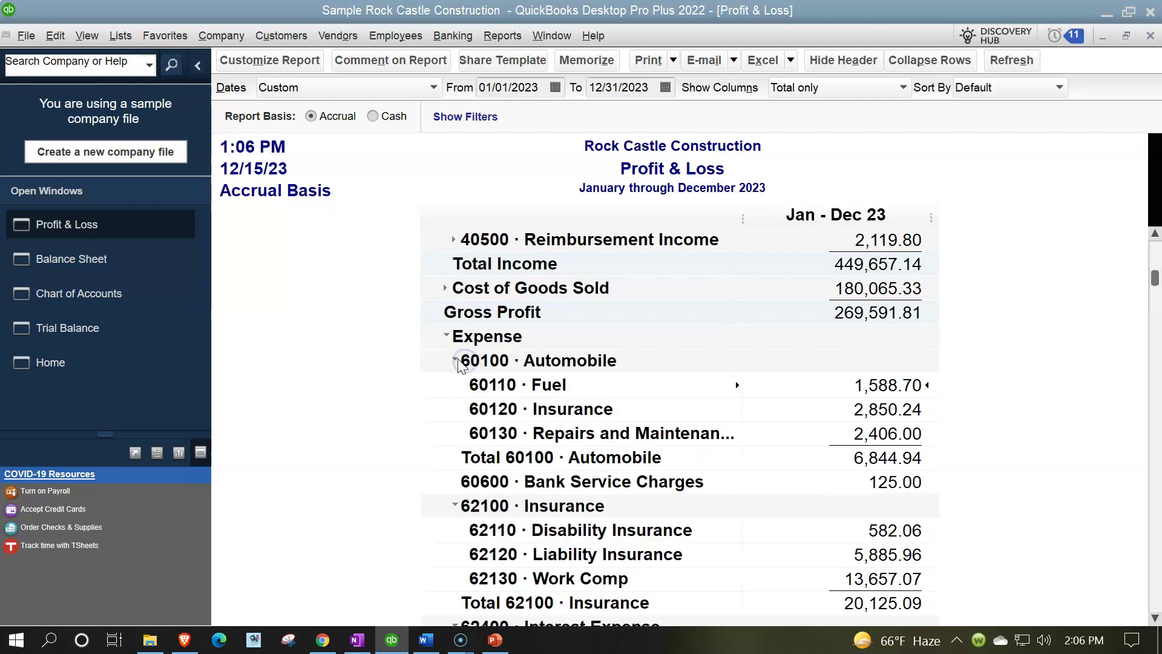
pyautogui.click(458, 362)
pyautogui.click(462, 362)
pyautogui.click(456, 362)
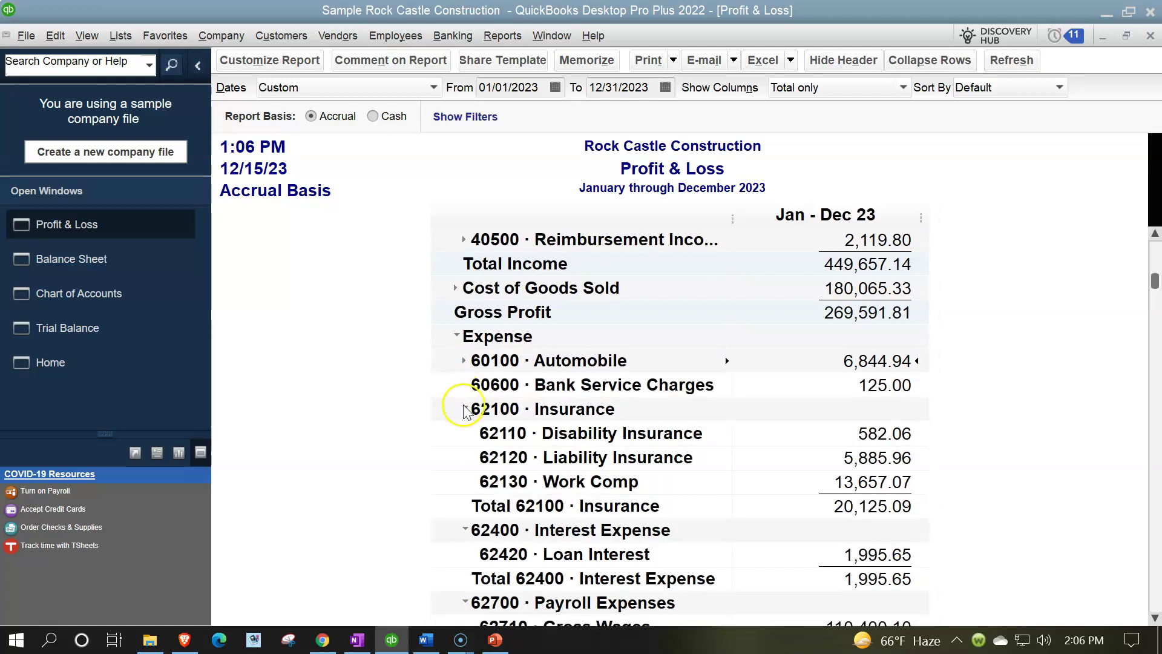
# Collapse the 62100 Insurance, 62400 Interest Expense and 62700 Payroll Expenses groups, keeping 60100 Automobile collapsed
pyautogui.click(463, 407)
pyautogui.click(462, 361)
pyautogui.click(463, 362)
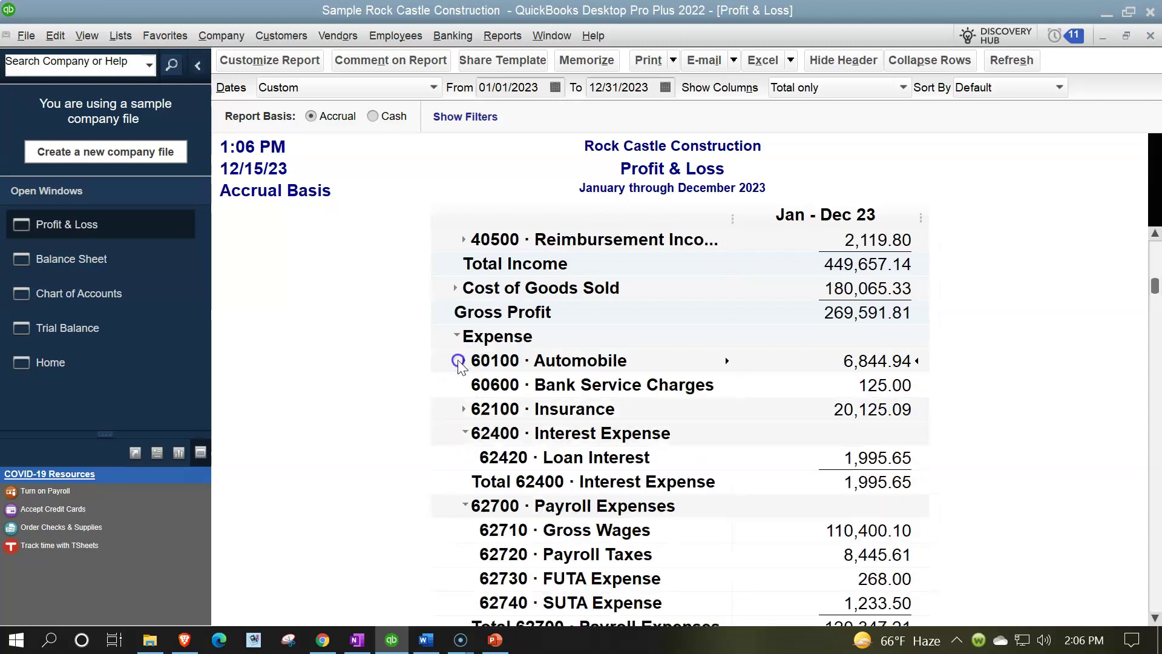
pyautogui.click(467, 431)
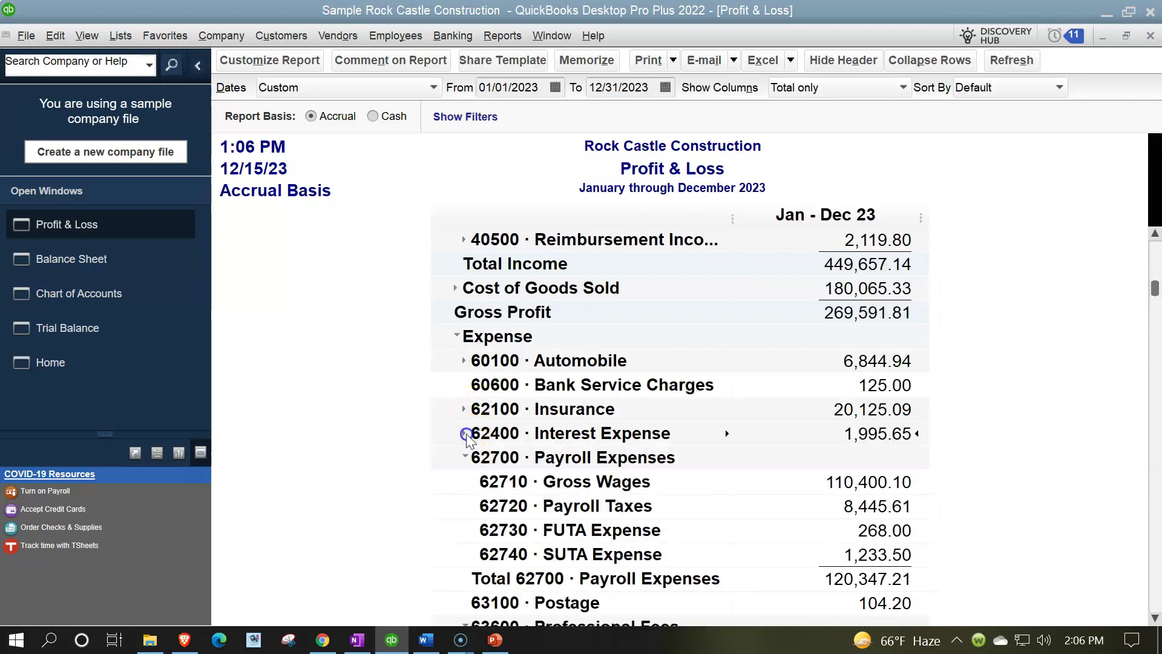
pyautogui.click(467, 460)
# Collapse the 63600 Professional Fees, 64200 Repairs and 65100 Utilities expense groups
pyautogui.scroll(-2, 462, 439)
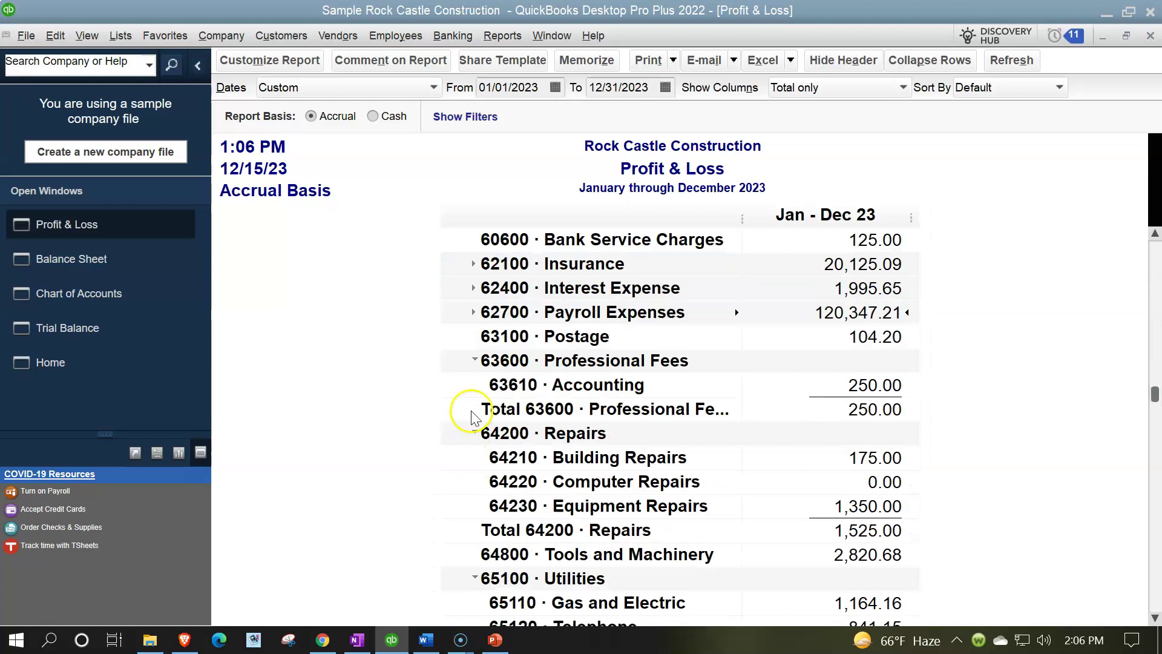
pyautogui.click(476, 361)
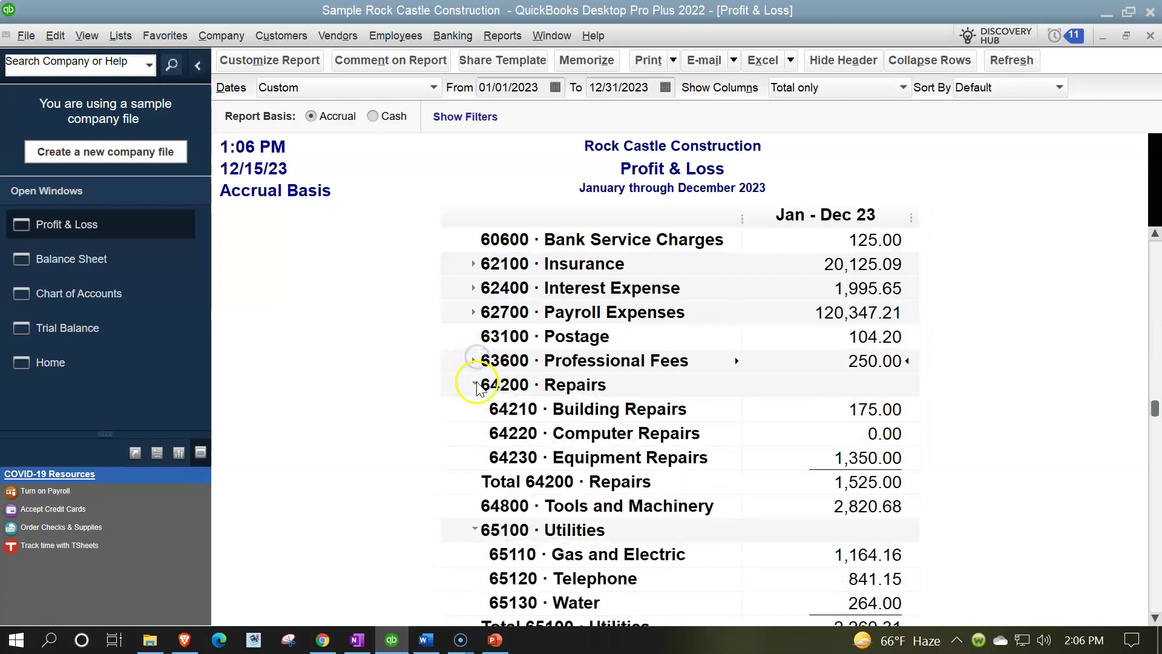
pyautogui.click(471, 382)
pyautogui.scroll(-1, 424, 387)
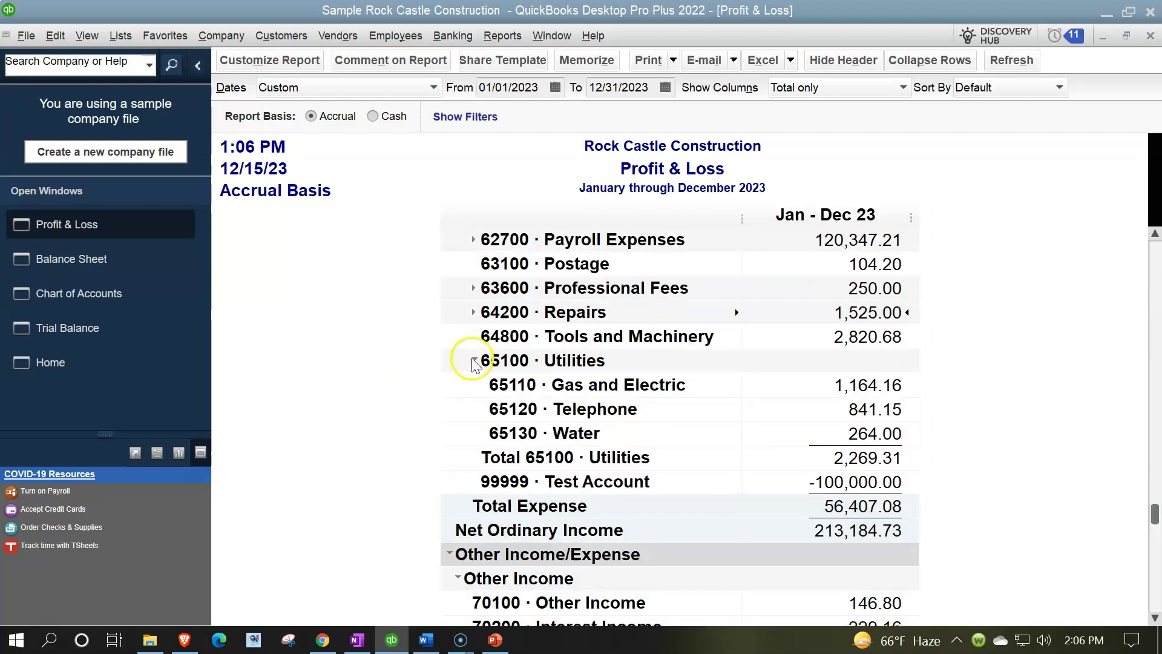
pyautogui.click(473, 360)
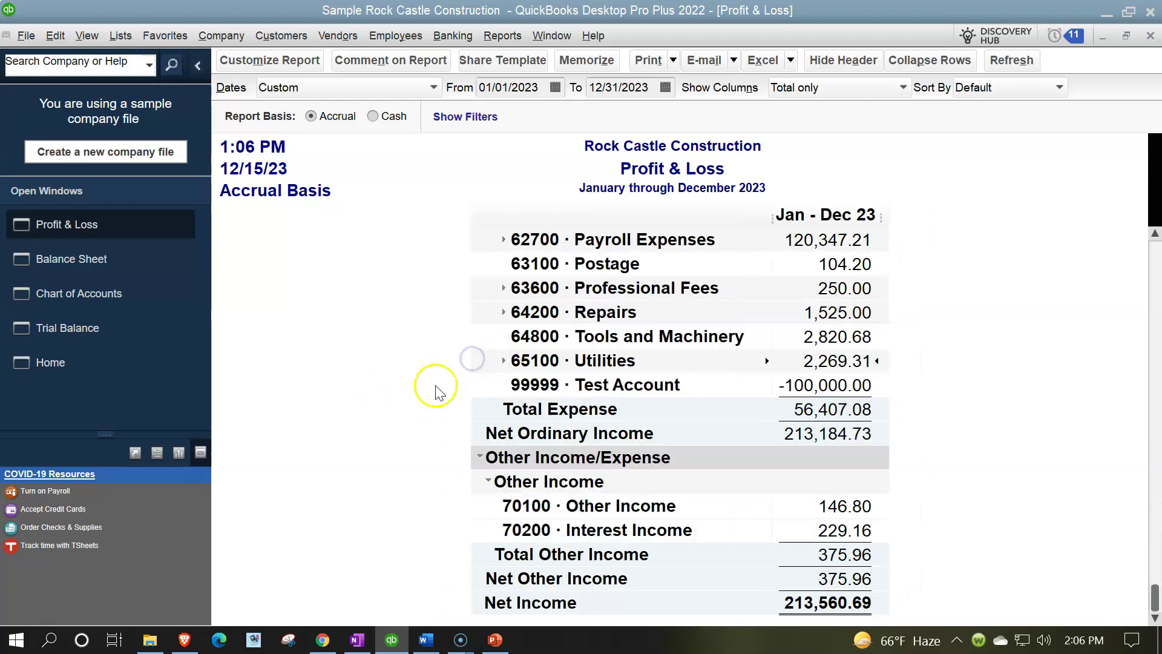
# Collapse the Other Income section and the main Income section into single total lines
pyautogui.click(488, 481)
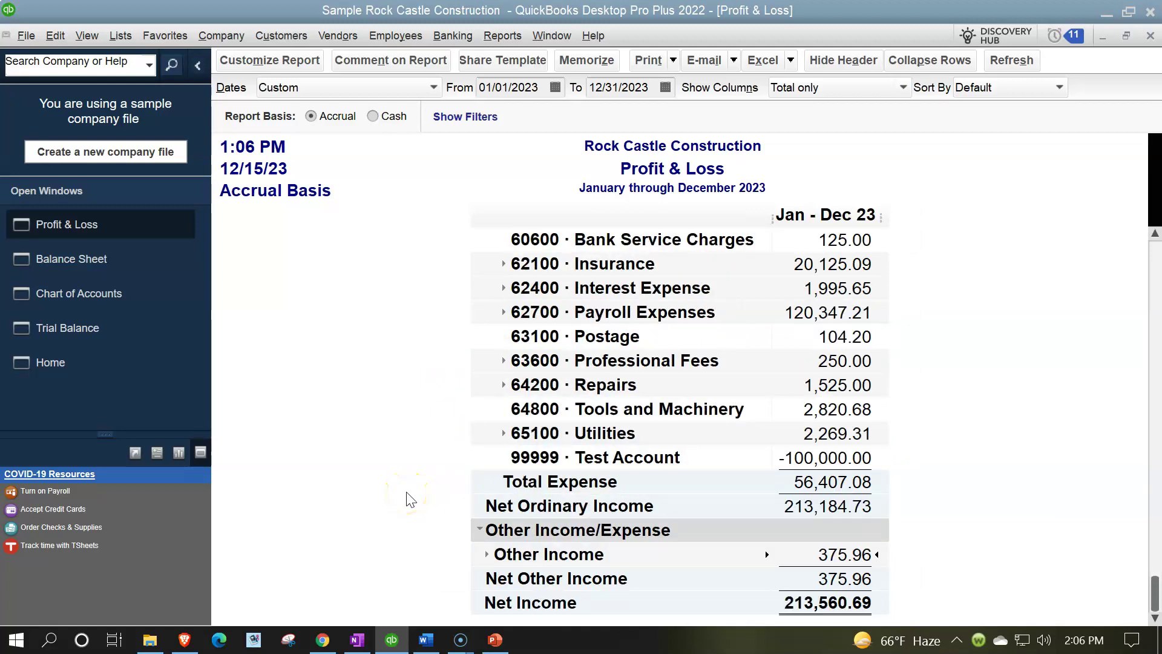
pyautogui.scroll(3, 410, 499)
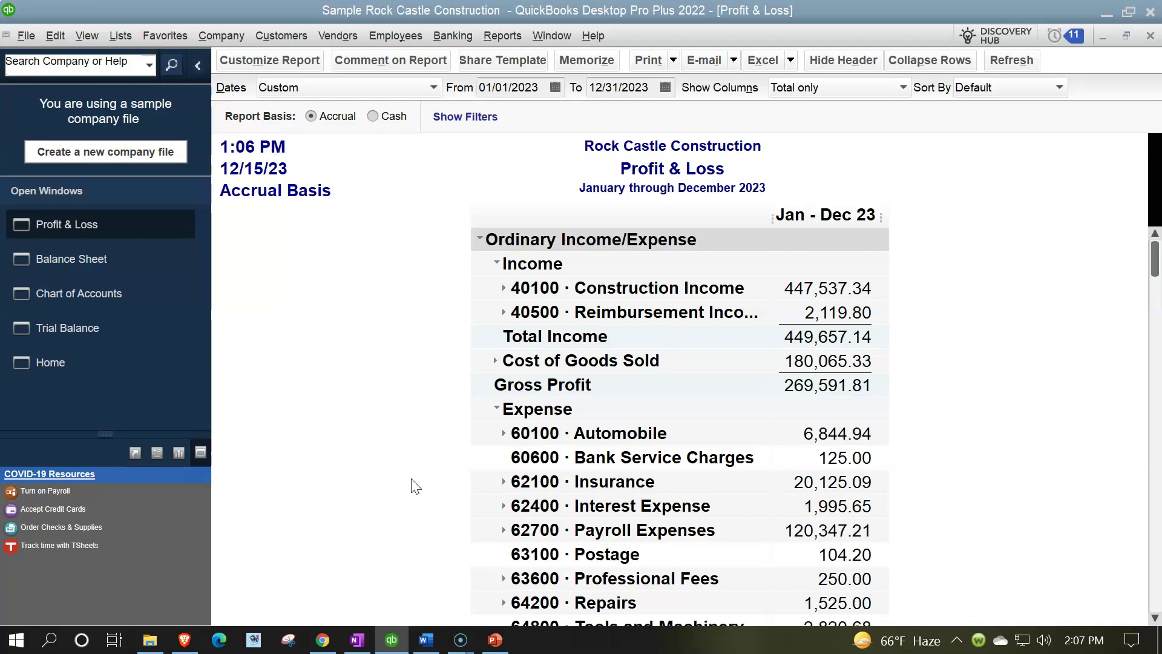
pyautogui.click(496, 264)
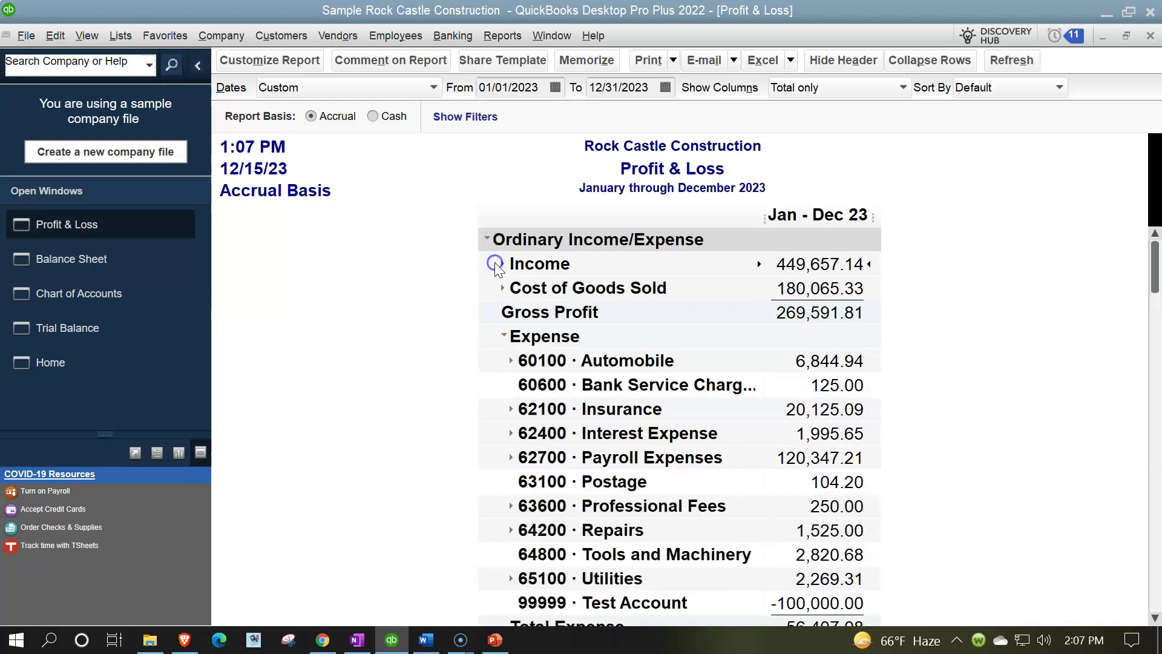
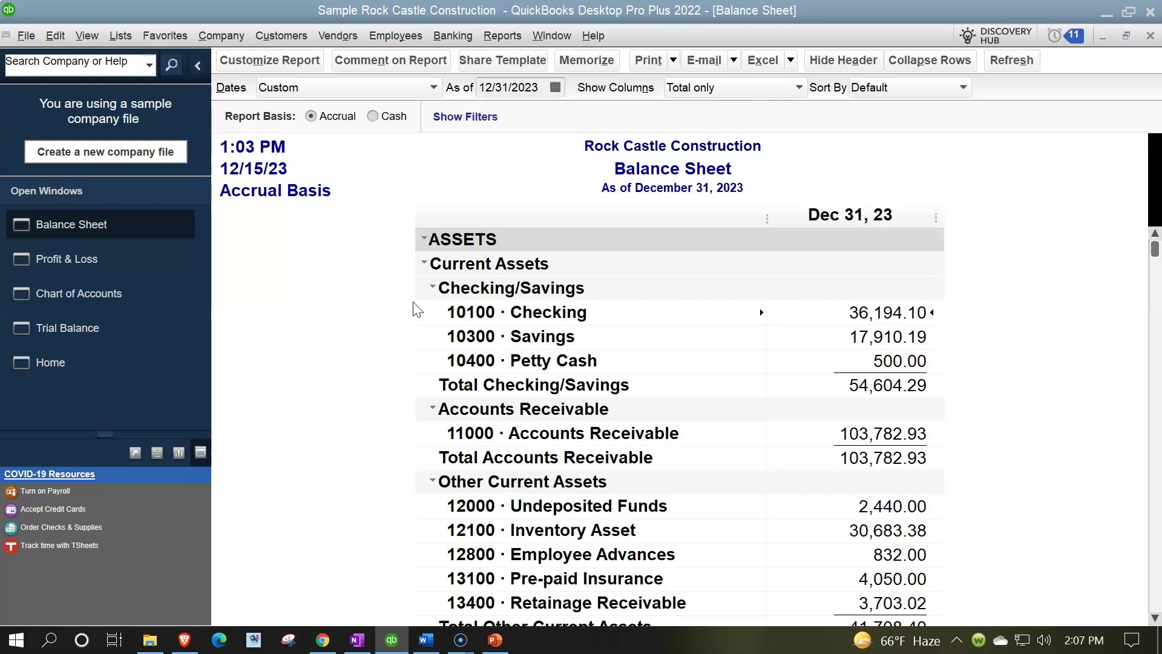
# Return to the Profit & Loss report and collapse its Expense and Other Income/Expense sections into single total lines
pyautogui.click(91, 261)
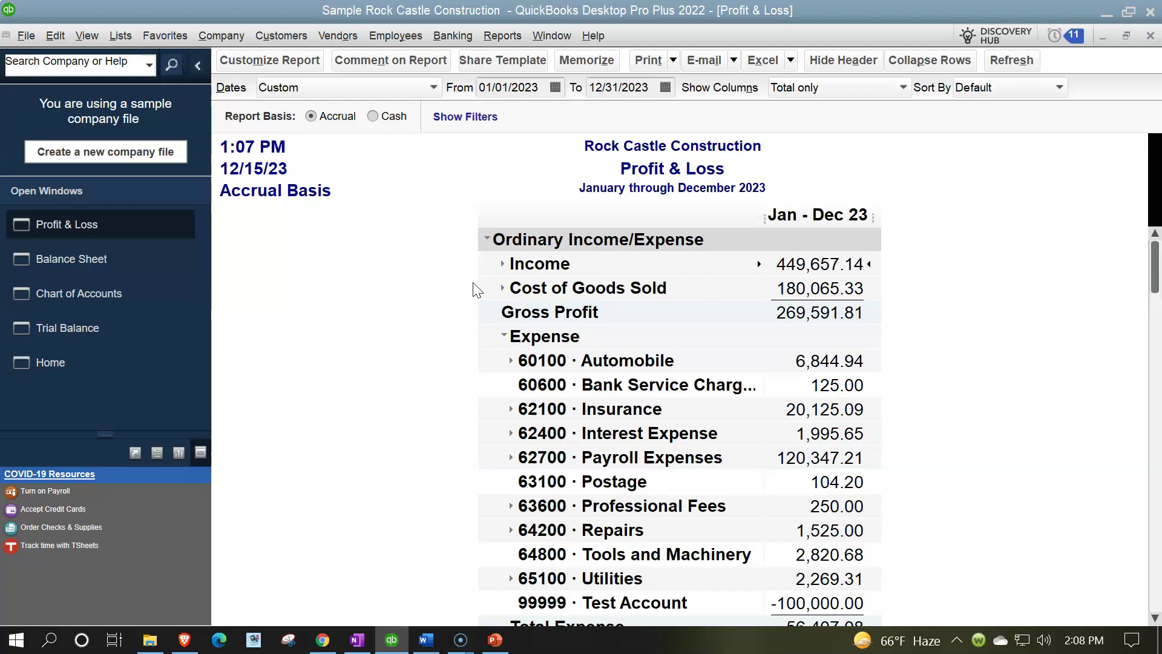
pyautogui.click(473, 407)
pyautogui.scroll(-3, 446, 333)
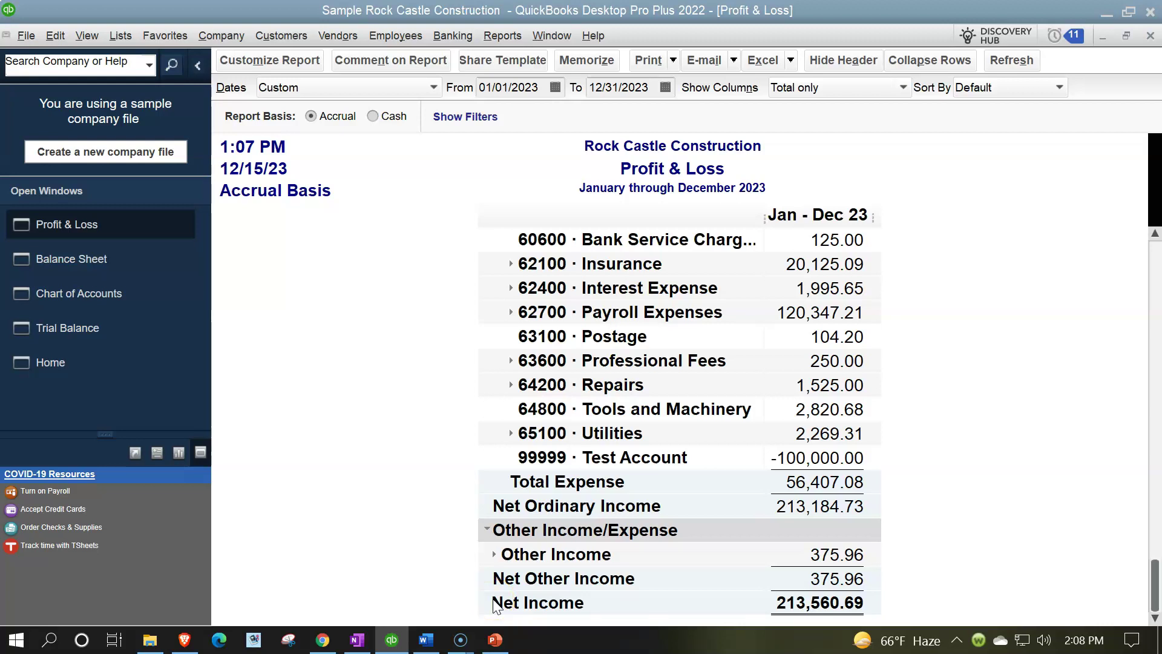
pyautogui.scroll(3, 495, 605)
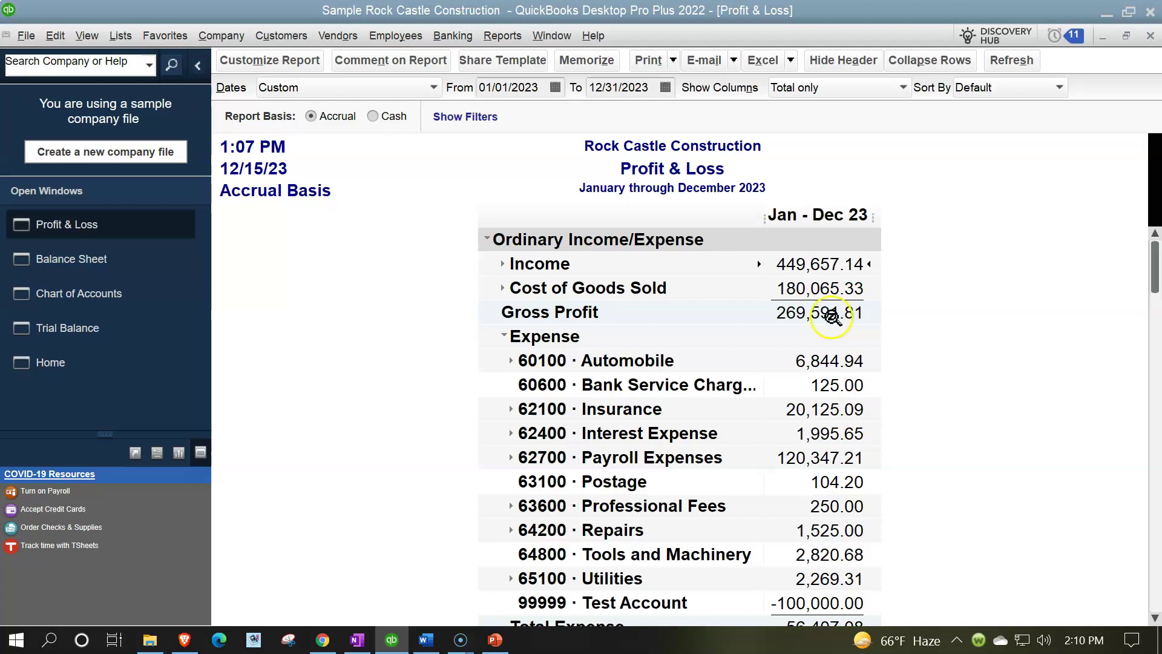
pyautogui.click(504, 335)
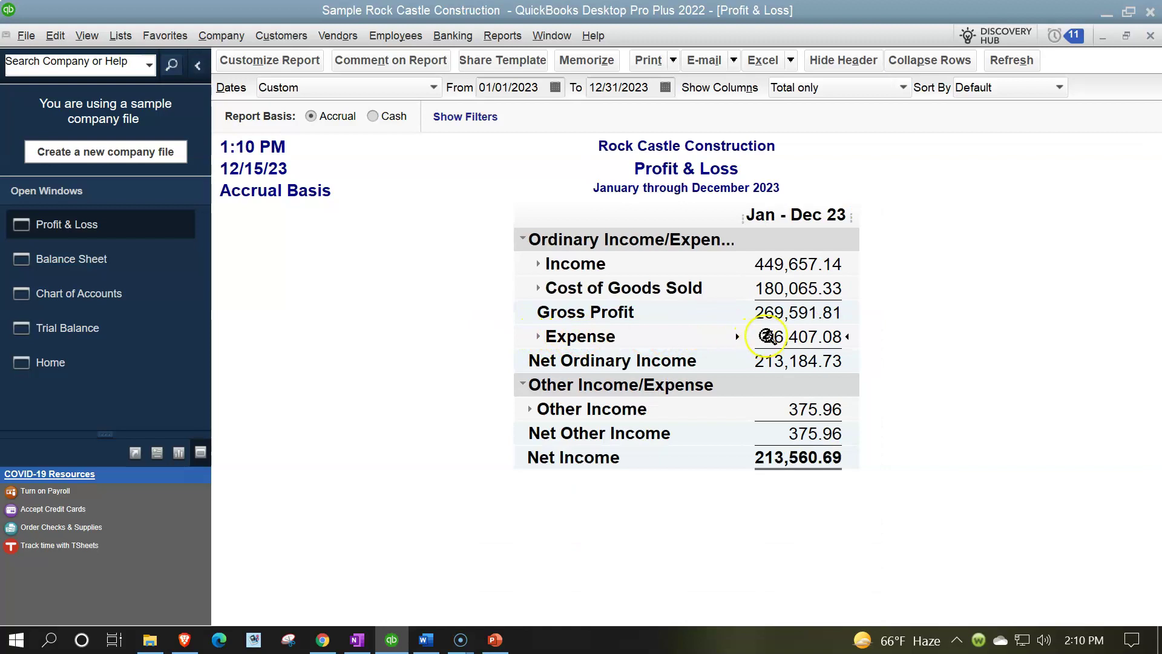
pyautogui.click(910, 335)
pyautogui.click(523, 386)
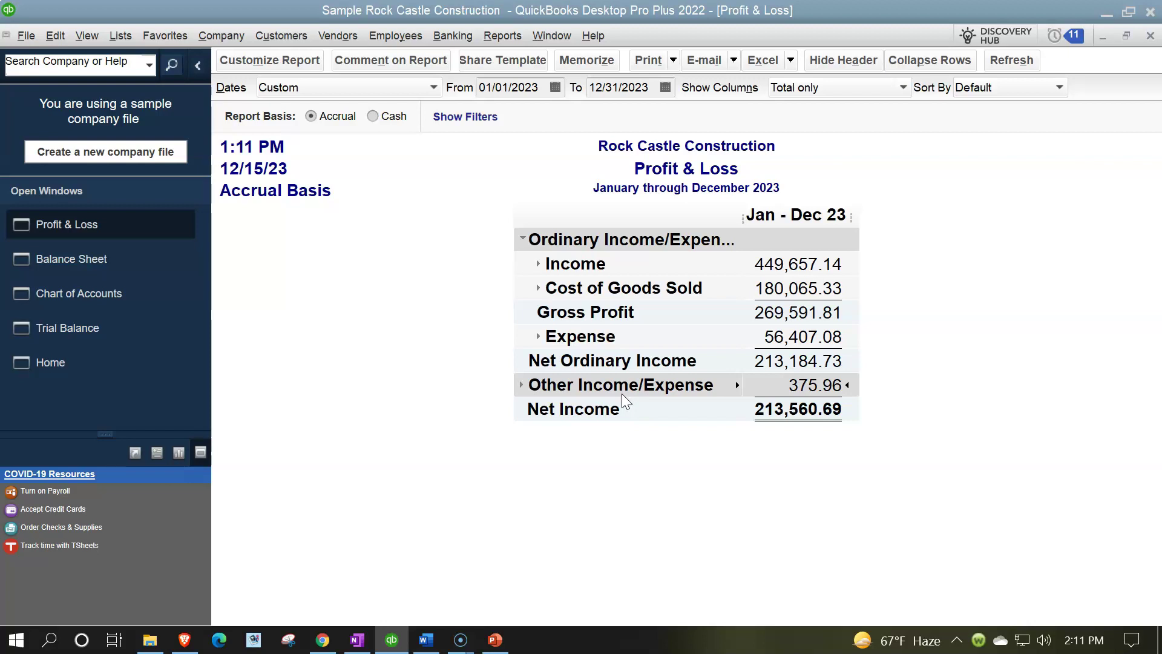
pyautogui.click(619, 346)
# Expand Income with its 40100 Construction Income and 40500 Reimbursement Income groups, and compare their subaccounts with the Chart of Accounts
pyautogui.click(540, 264)
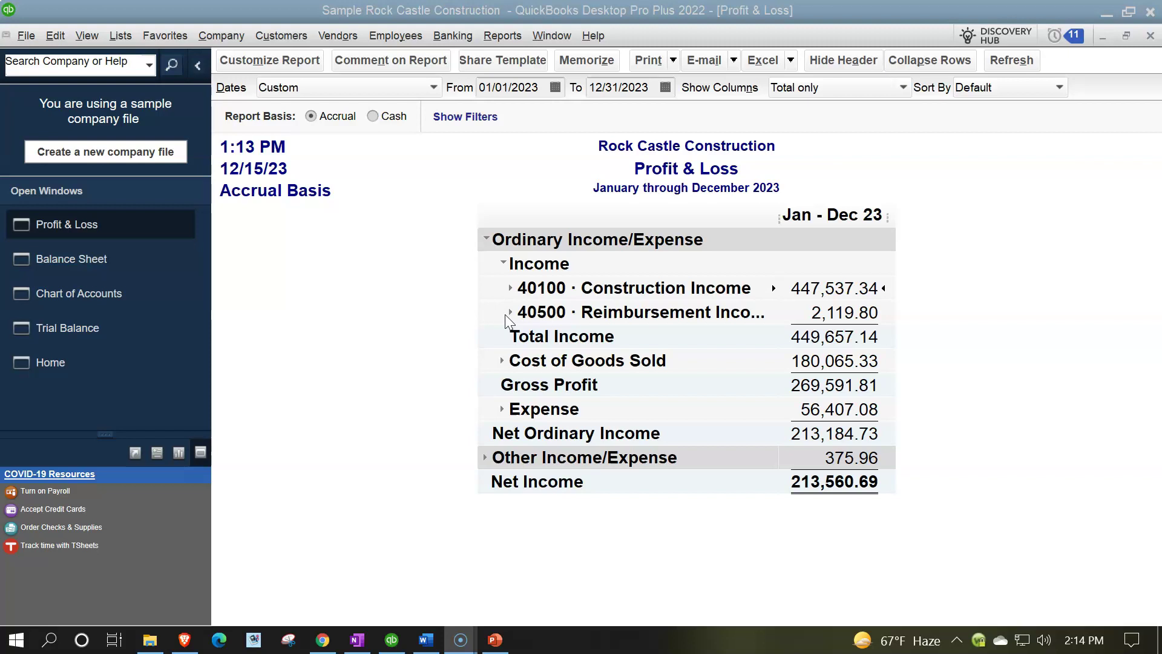
pyautogui.click(424, 327)
pyautogui.click(492, 306)
pyautogui.click(511, 288)
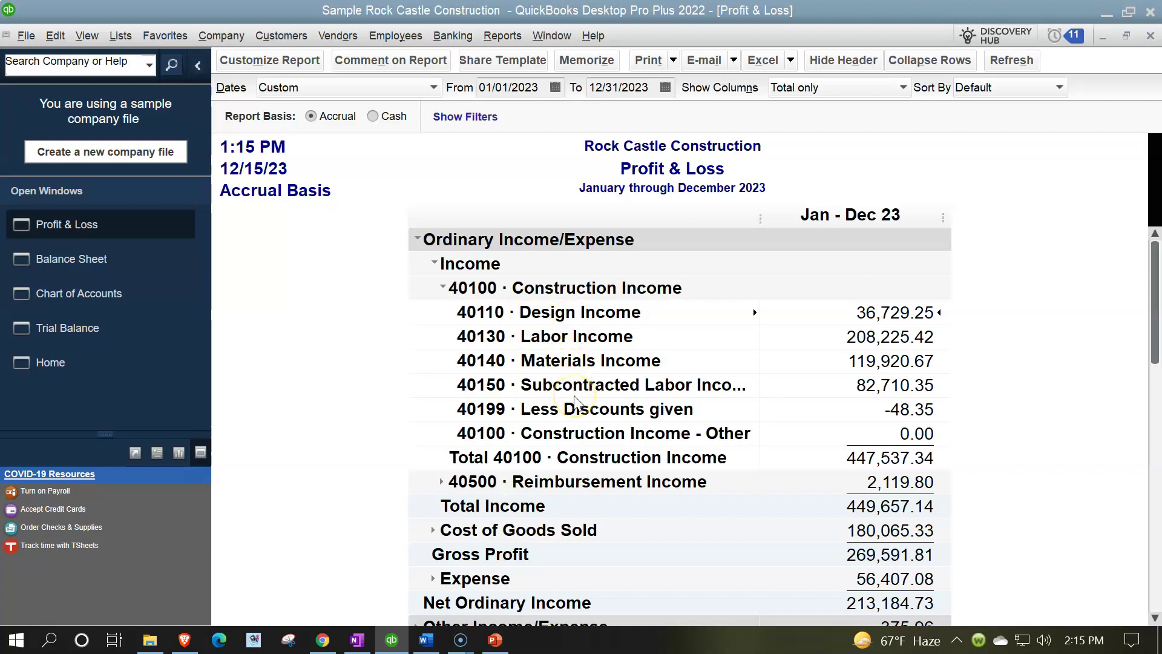
pyautogui.click(442, 481)
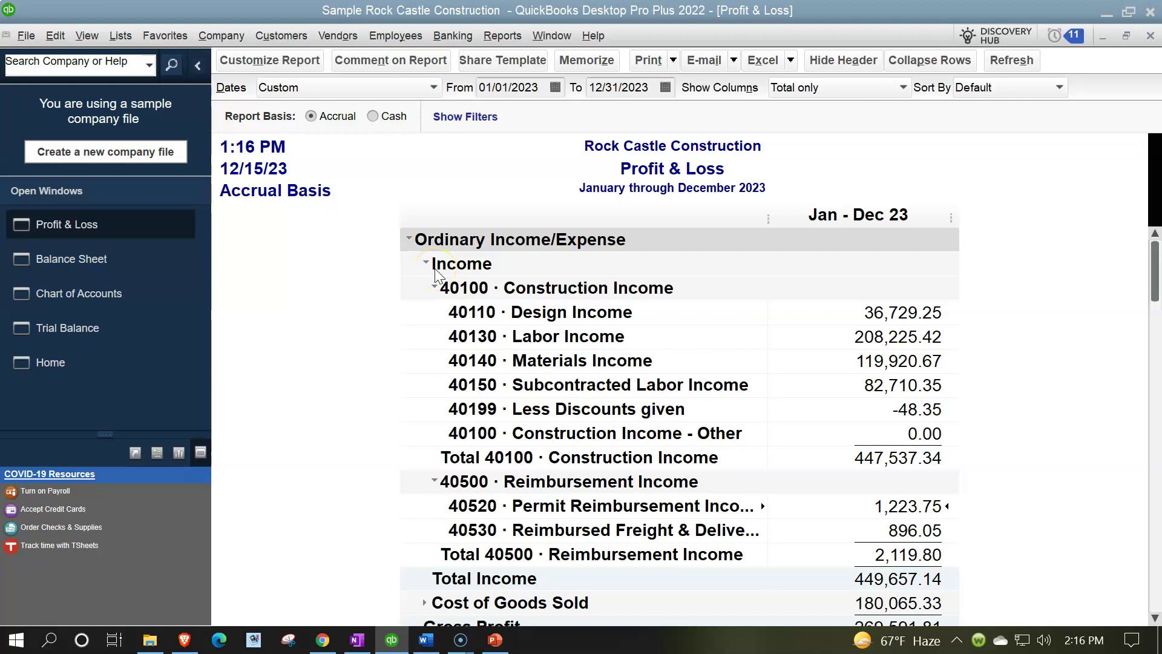
pyautogui.click(121, 297)
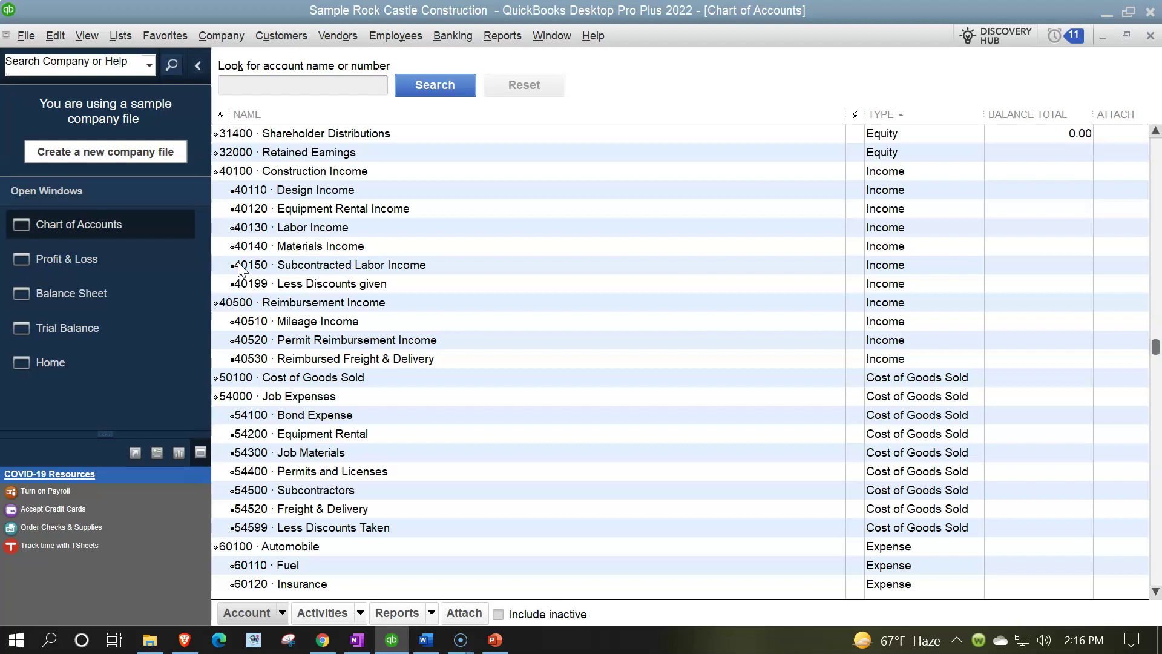
pyautogui.click(49, 271)
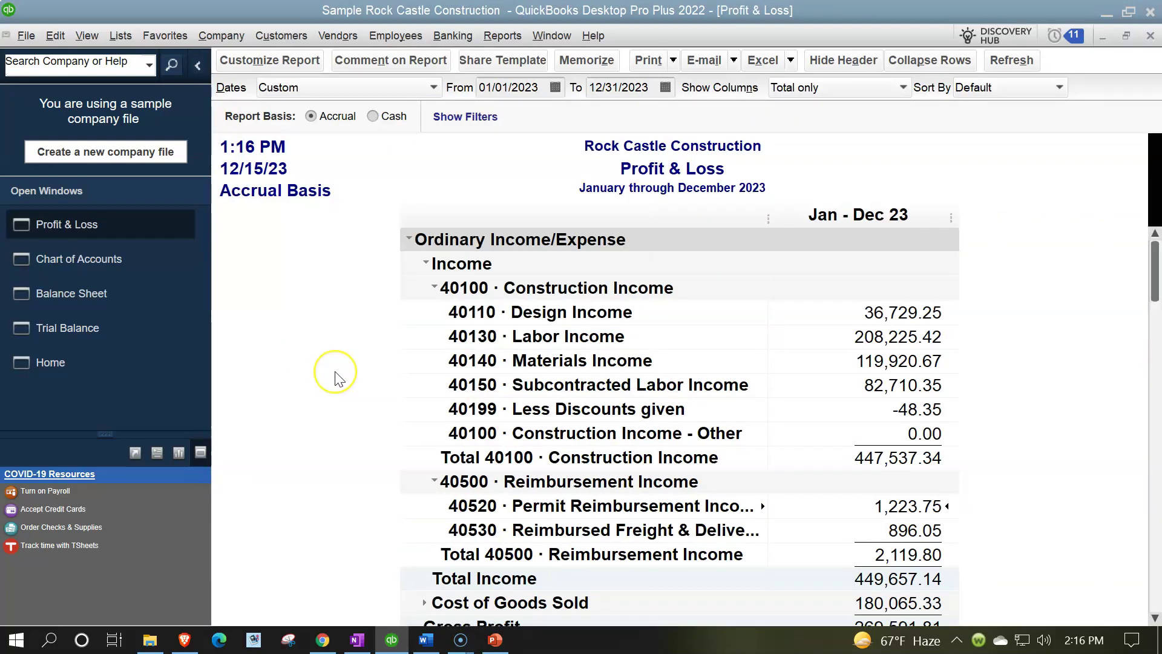
# Expand the Cost of Goods Sold section, collapsing and re-expanding its 54000 Job Expenses group to compare subaccounts with the total
pyautogui.scroll(-3, 334, 374)
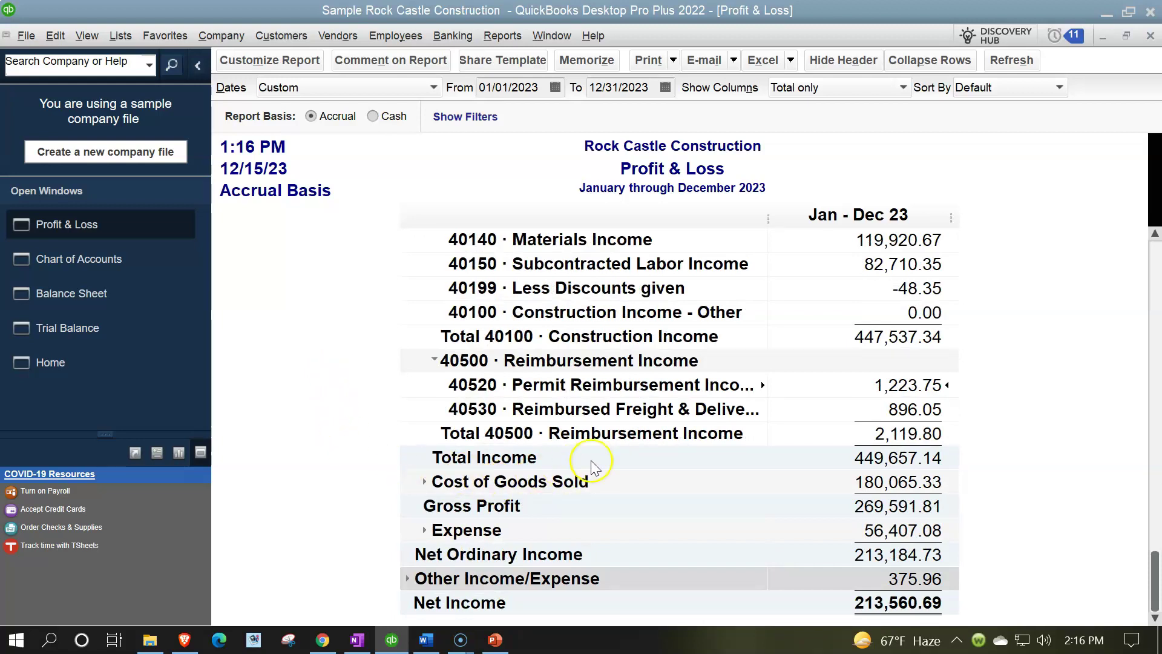
pyautogui.click(425, 482)
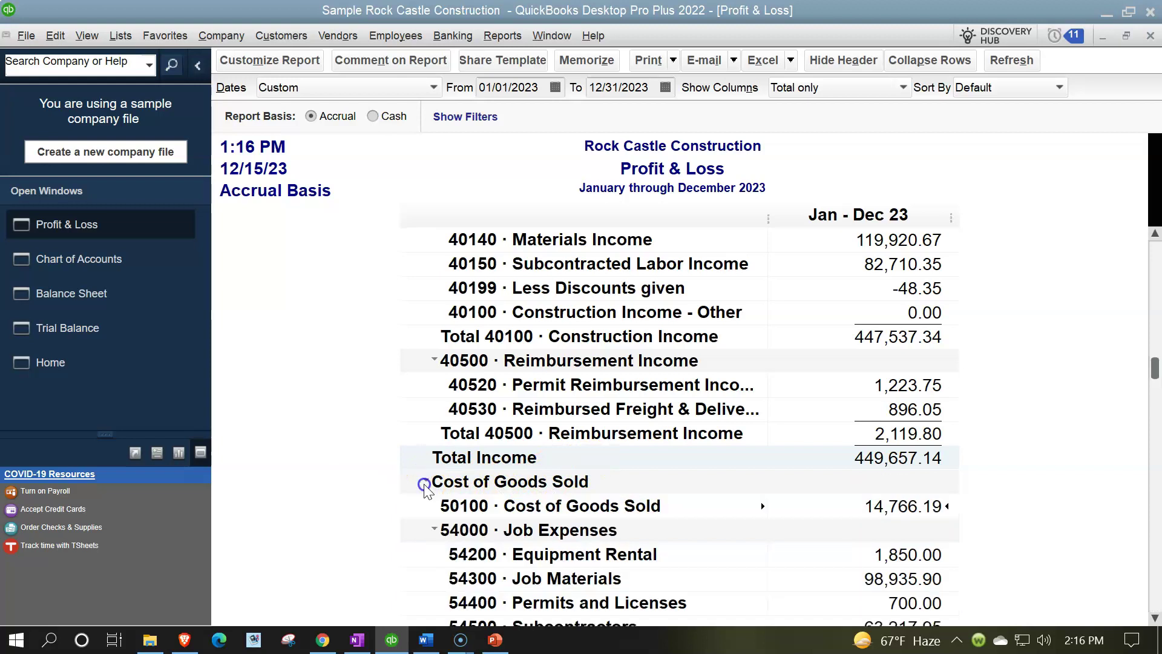
pyautogui.scroll(-3, 272, 443)
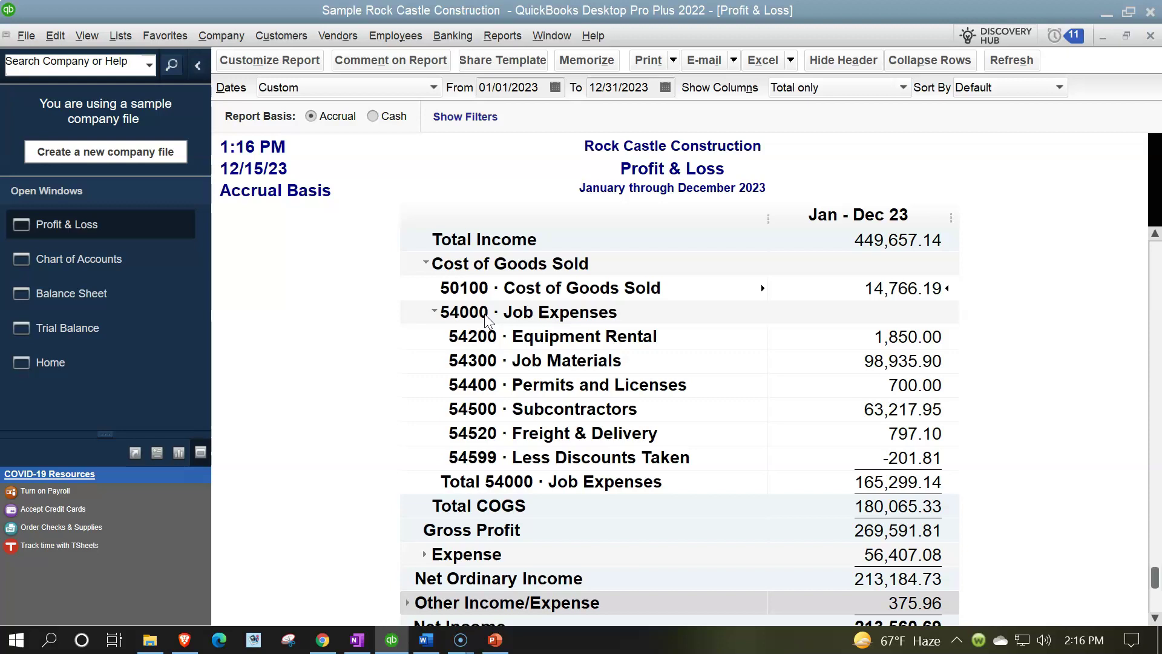
pyautogui.click(445, 323)
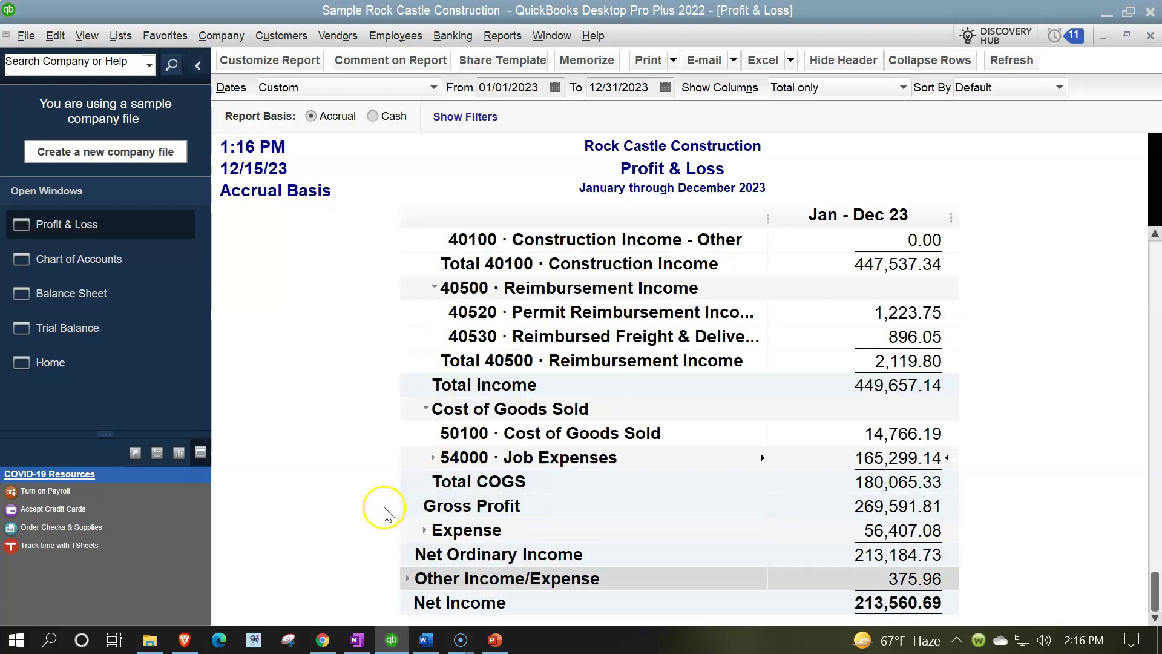
pyautogui.click(432, 458)
# Review the Job Expenses subaccounts and expand the Expense section of the Profit & Loss report
pyautogui.scroll(-1, 396, 469)
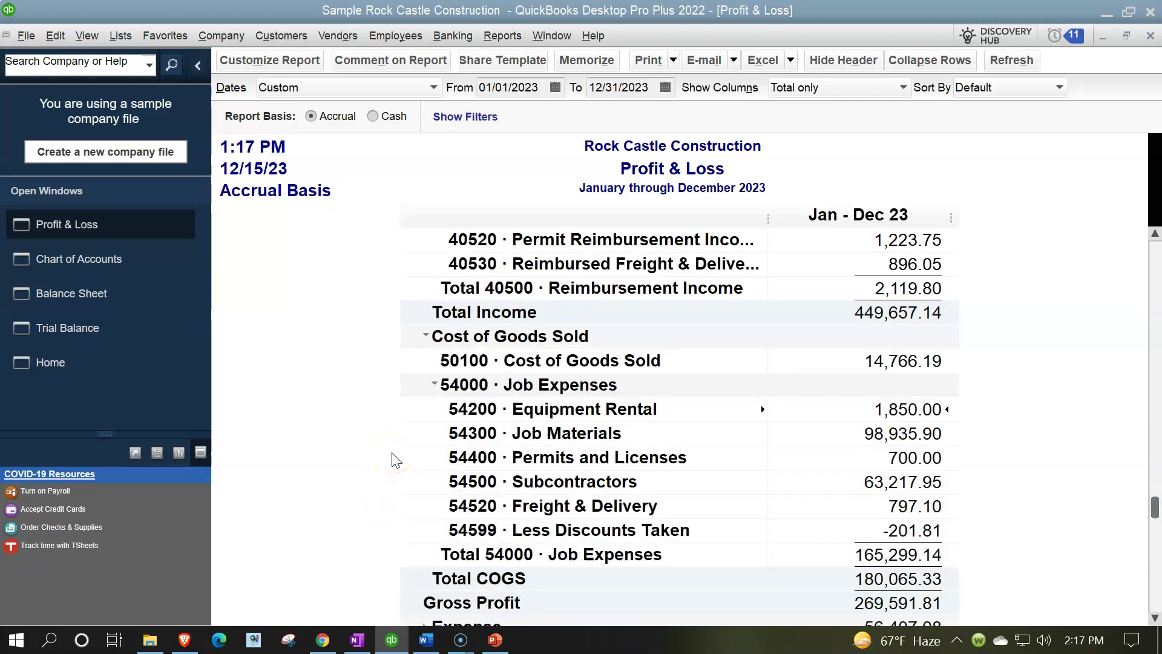
pyautogui.scroll(-1, 397, 461)
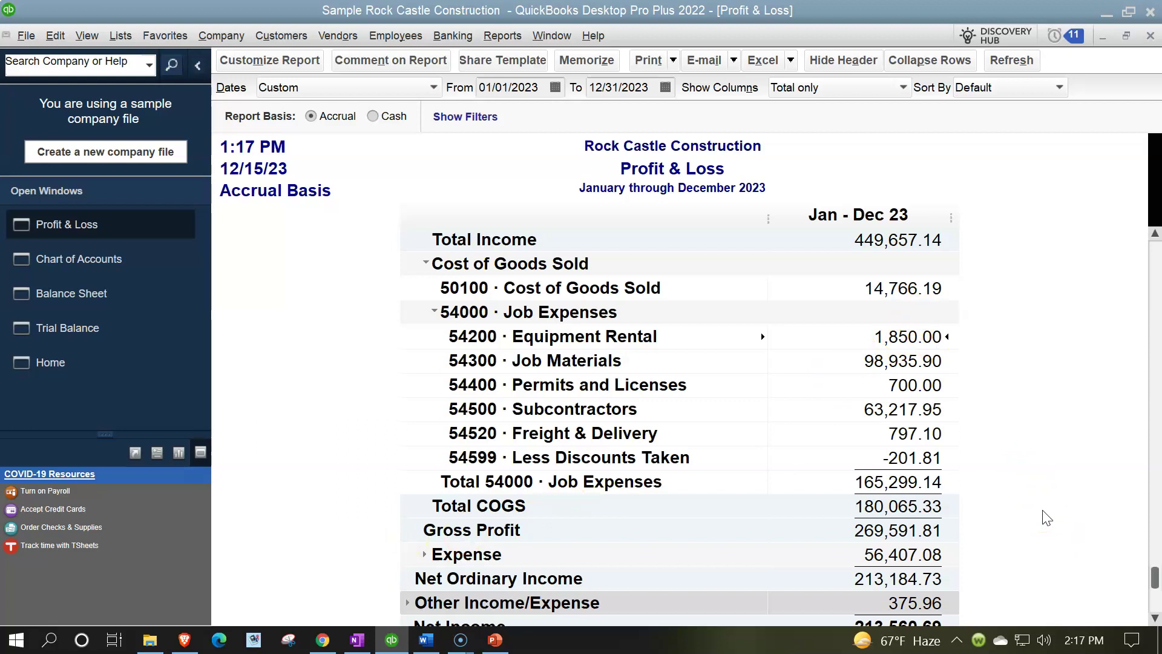
pyautogui.scroll(-1, 1048, 518)
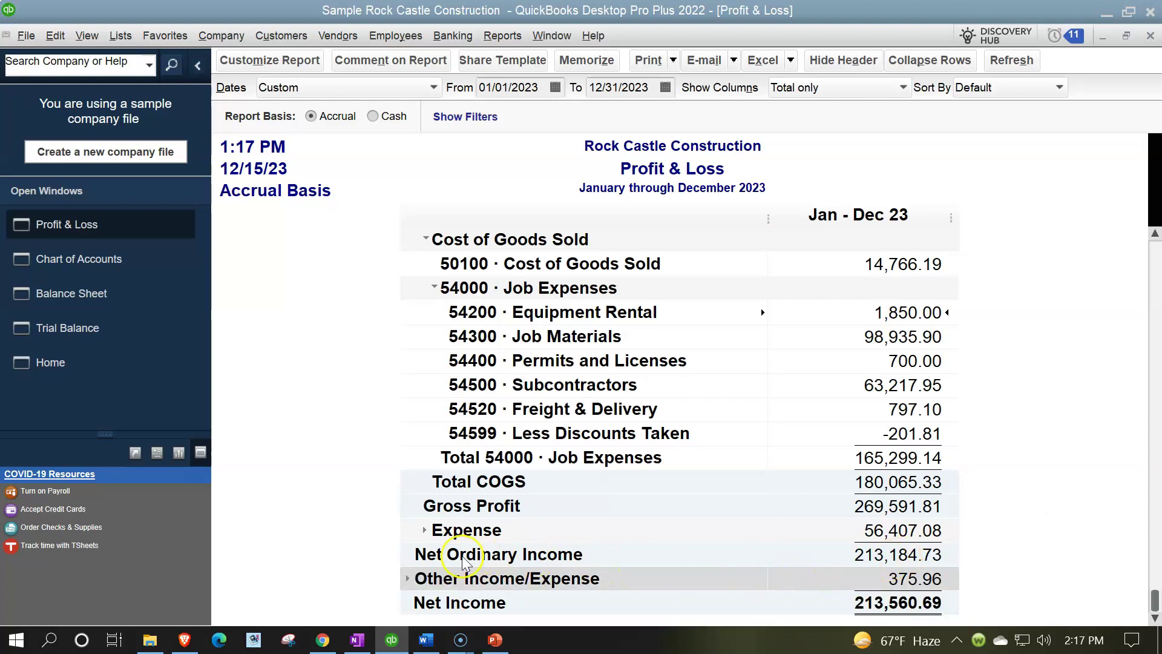
pyautogui.click(425, 530)
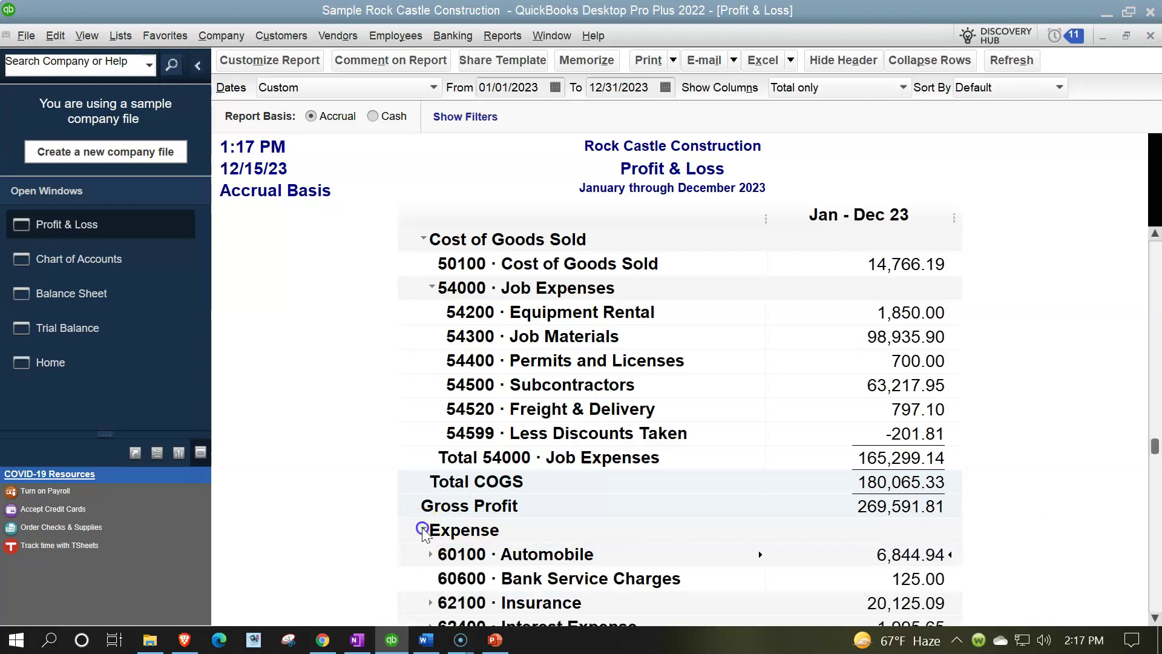
pyautogui.scroll(-6, 383, 507)
pyautogui.scroll(-3, 384, 507)
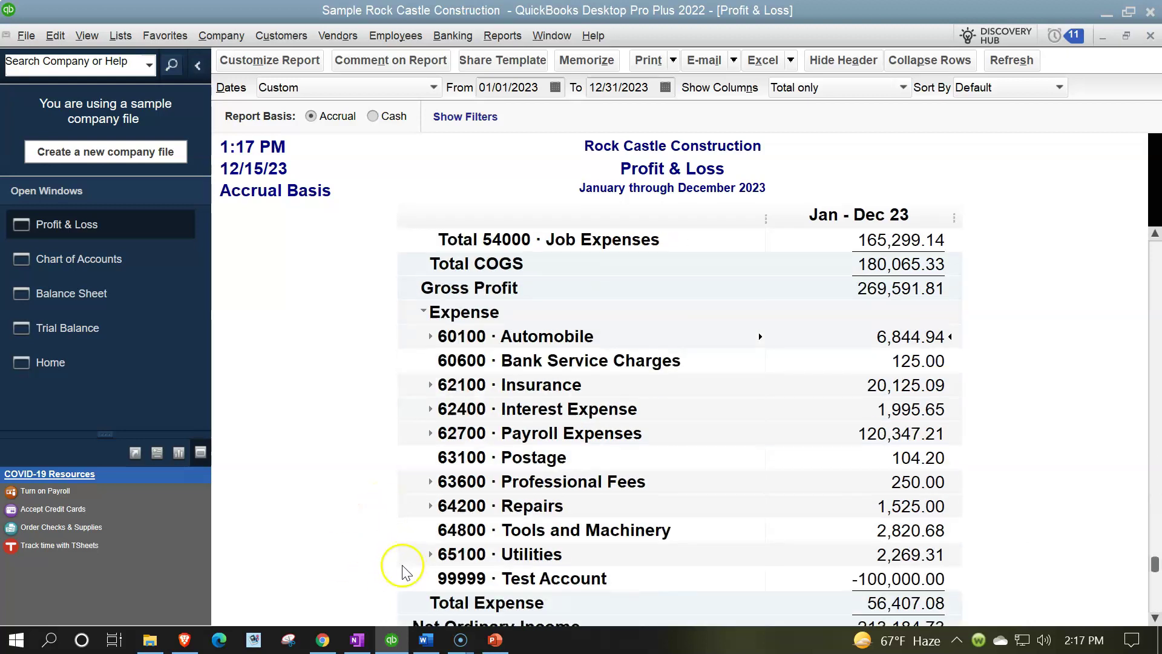
# Examine the Expense-type accounts and their subaccounts in the Chart of Accounts, returning to the Profit & Loss report
pyautogui.click(101, 262)
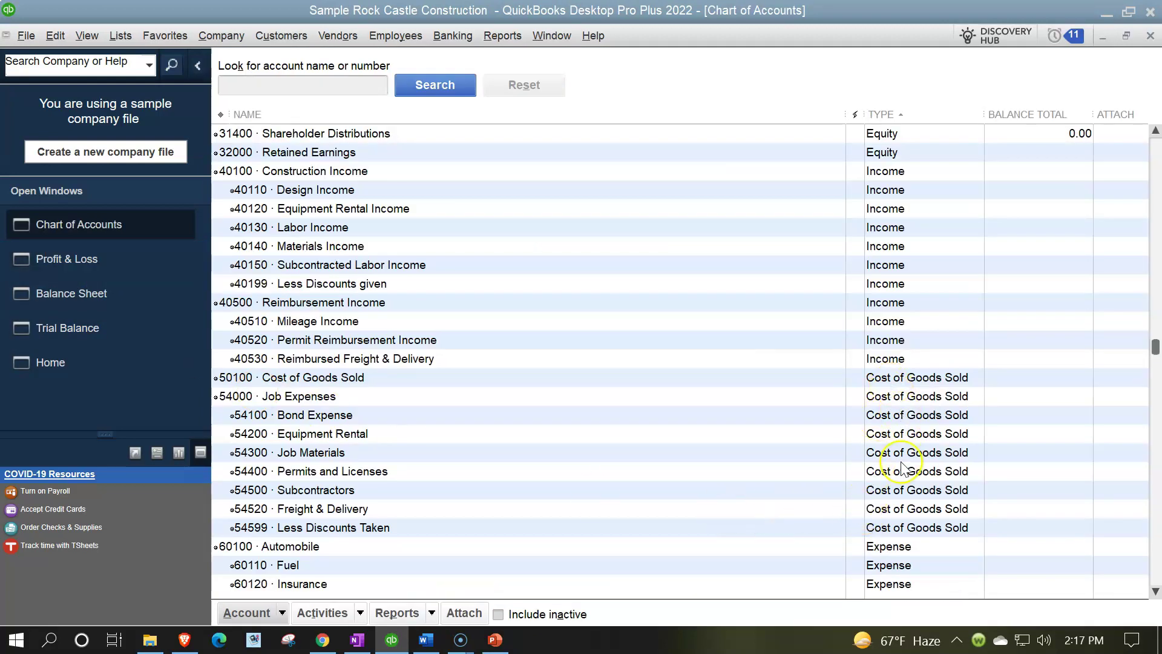
pyautogui.scroll(-5, 902, 468)
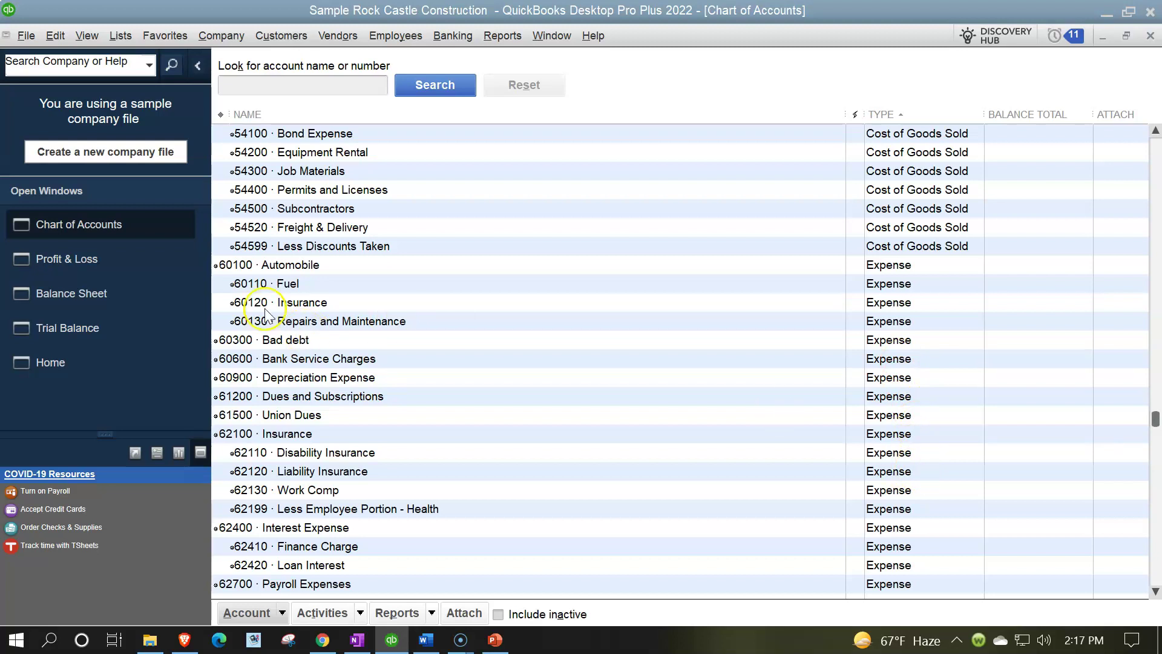
pyautogui.scroll(-3, 261, 371)
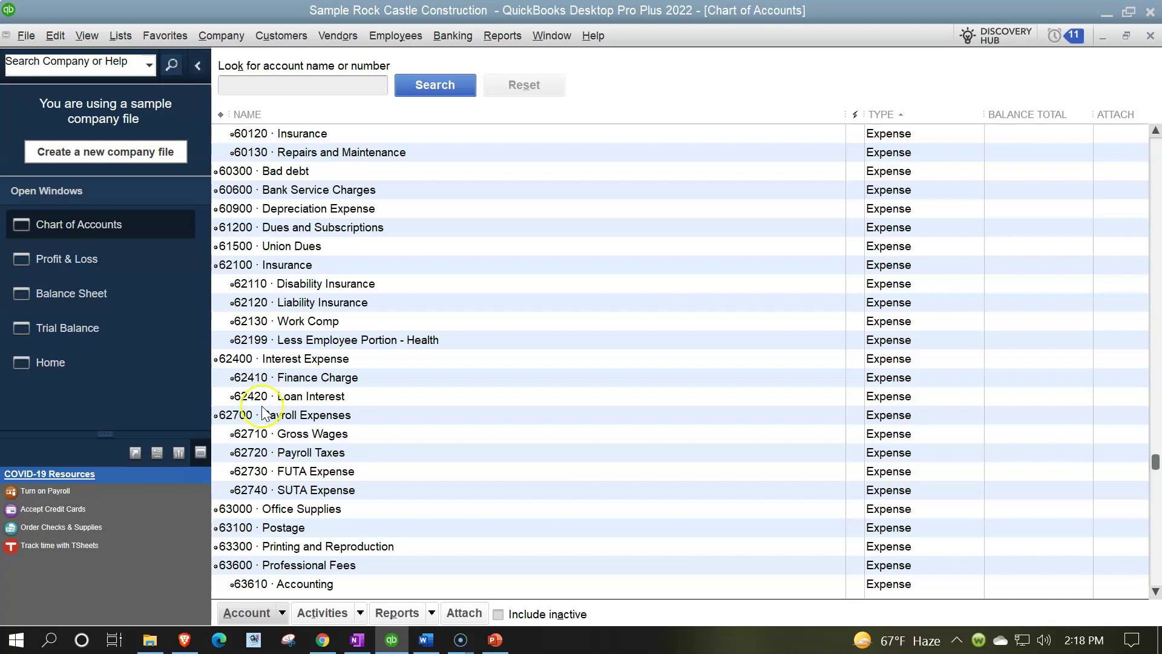
pyautogui.click(84, 259)
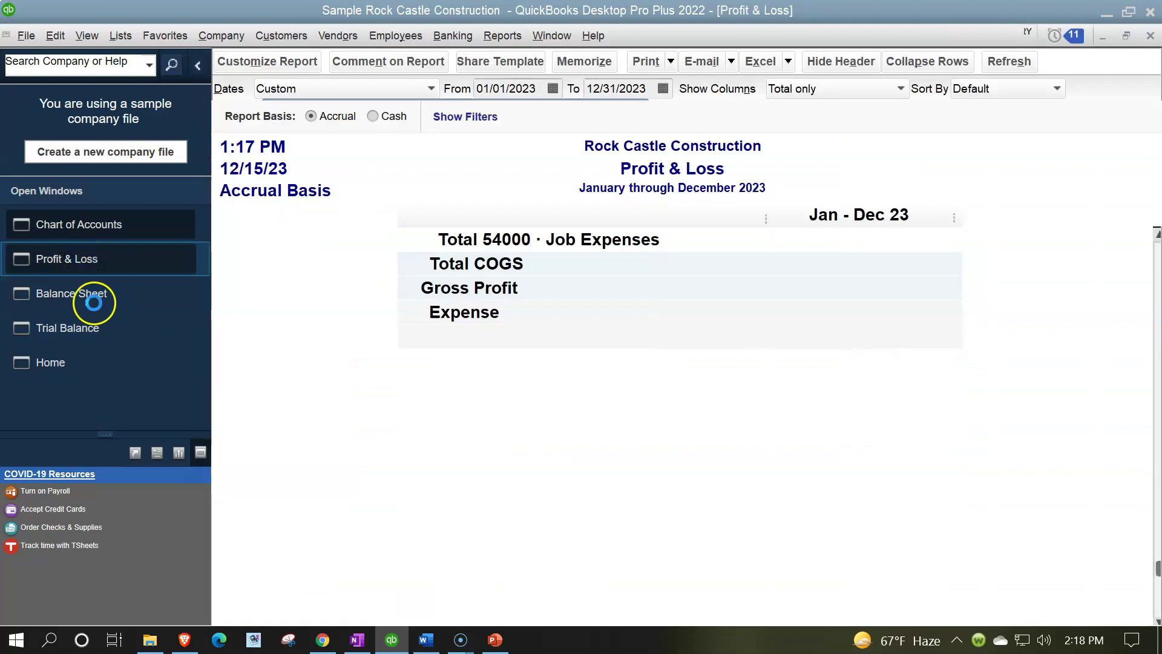
# Expand the 60100 Automobile and 62100 Insurance expense groups to show their subaccounts
pyautogui.scroll(-1, 407, 345)
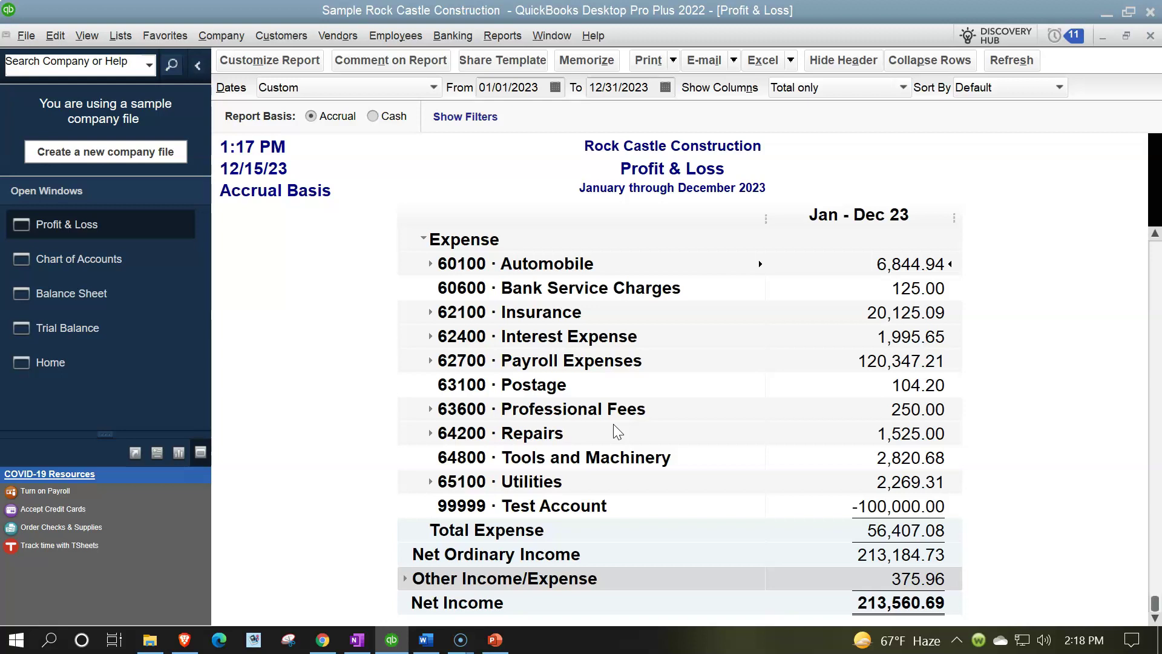
pyautogui.click(431, 264)
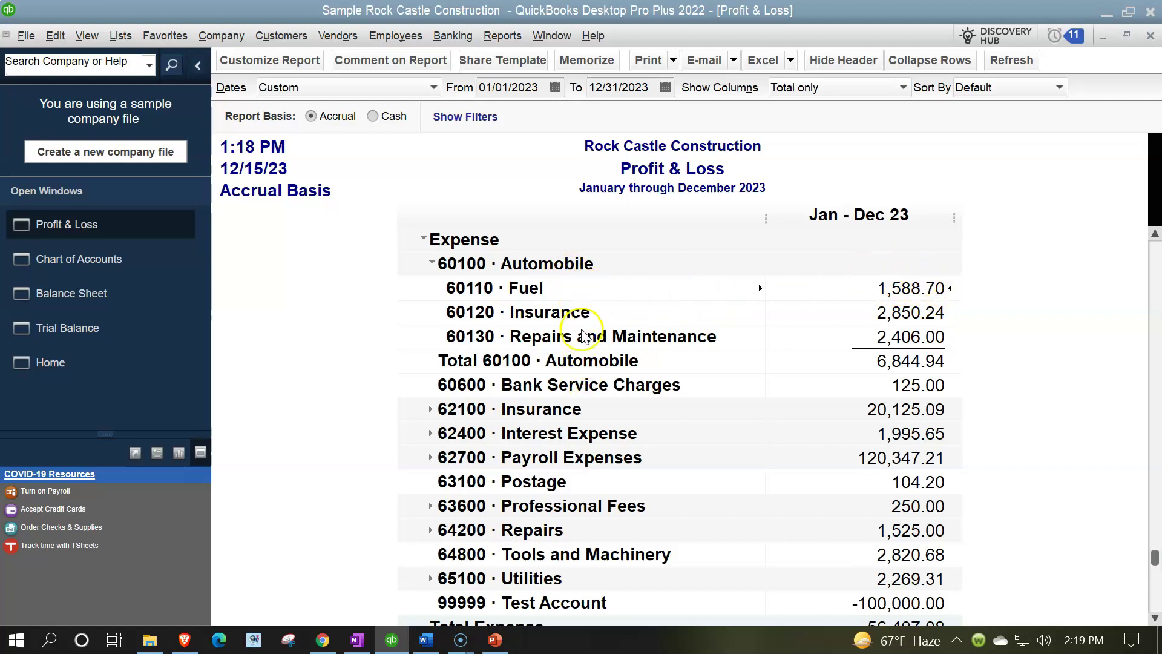
pyautogui.click(431, 409)
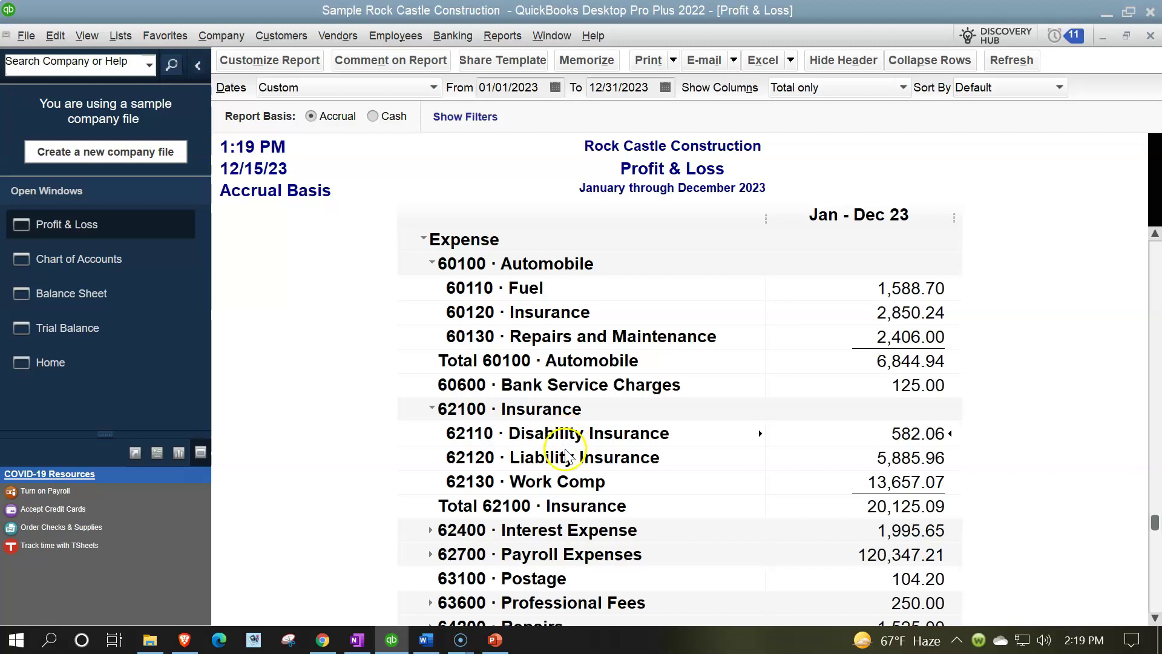
pyautogui.scroll(-1, 575, 485)
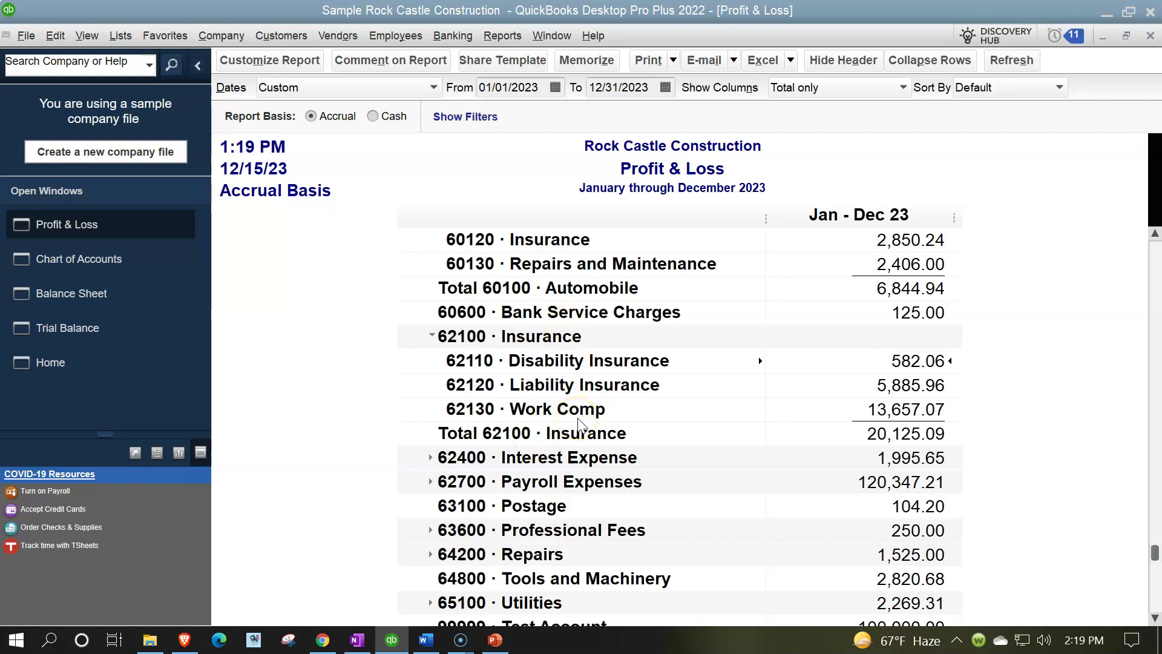
pyautogui.scroll(-1, 578, 422)
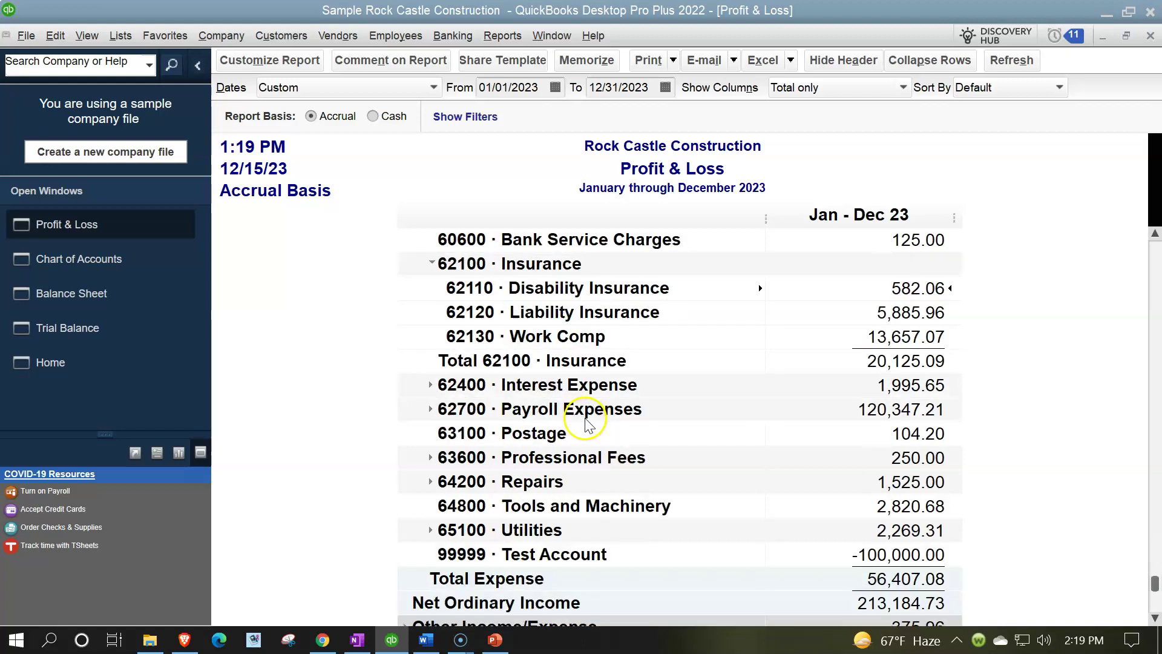
# Expand the 62400 Interest Expense, 62700 Payroll Expenses and 63600 Professional Fees groups to show their subaccounts
pyautogui.click(430, 386)
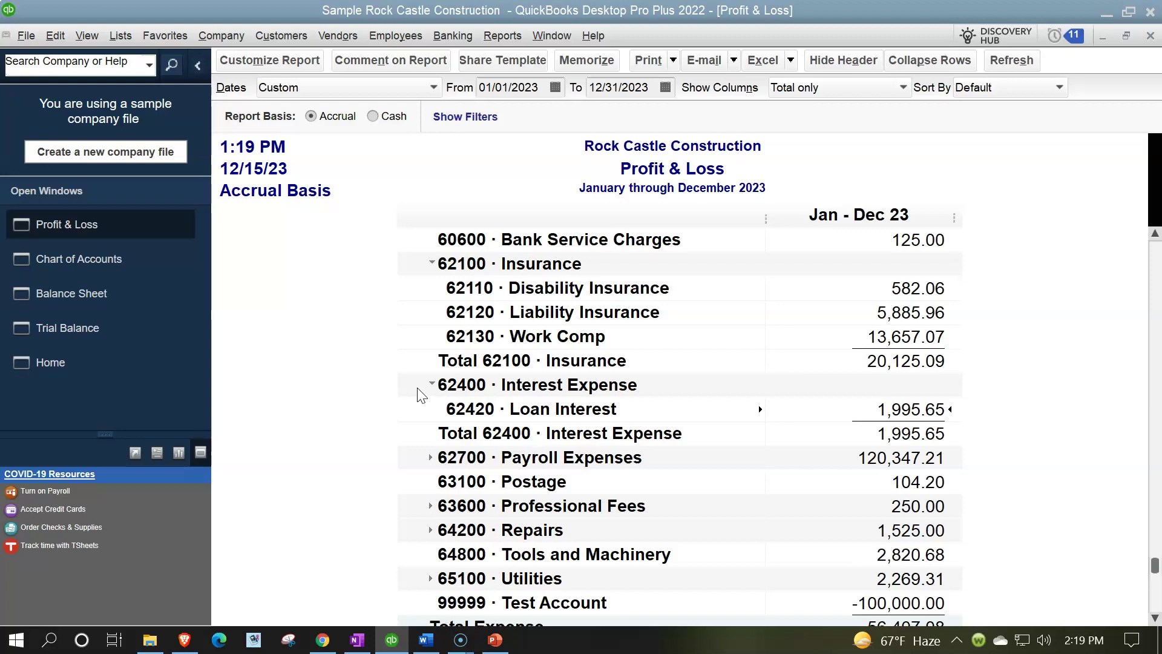
pyautogui.scroll(-1, 422, 395)
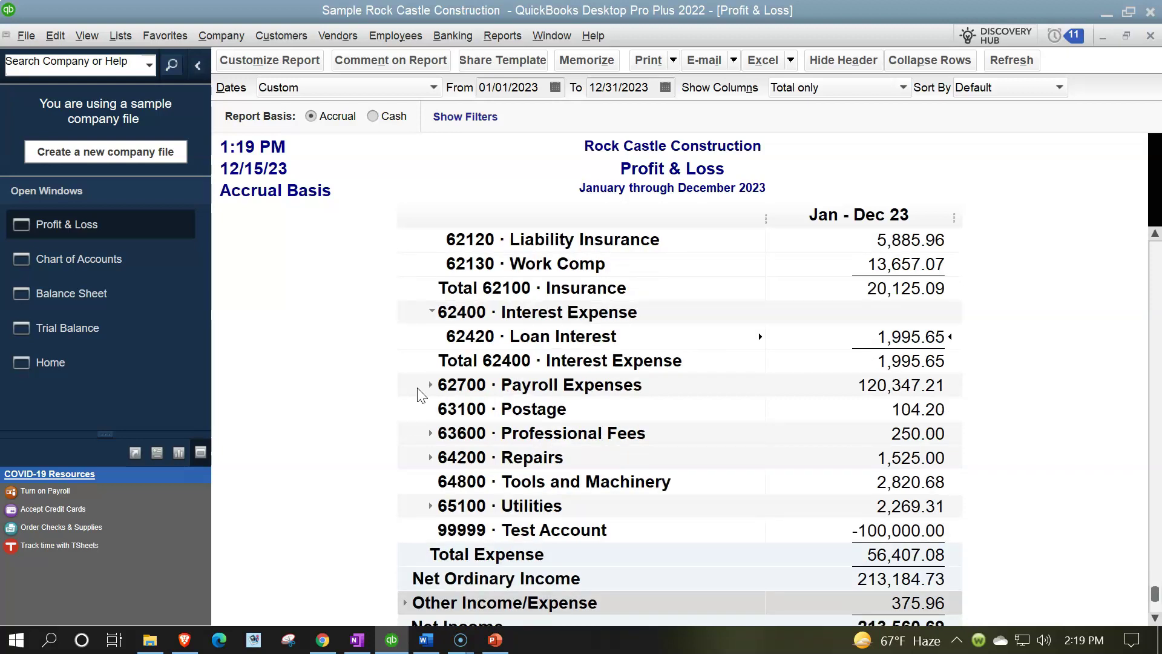
pyautogui.click(430, 385)
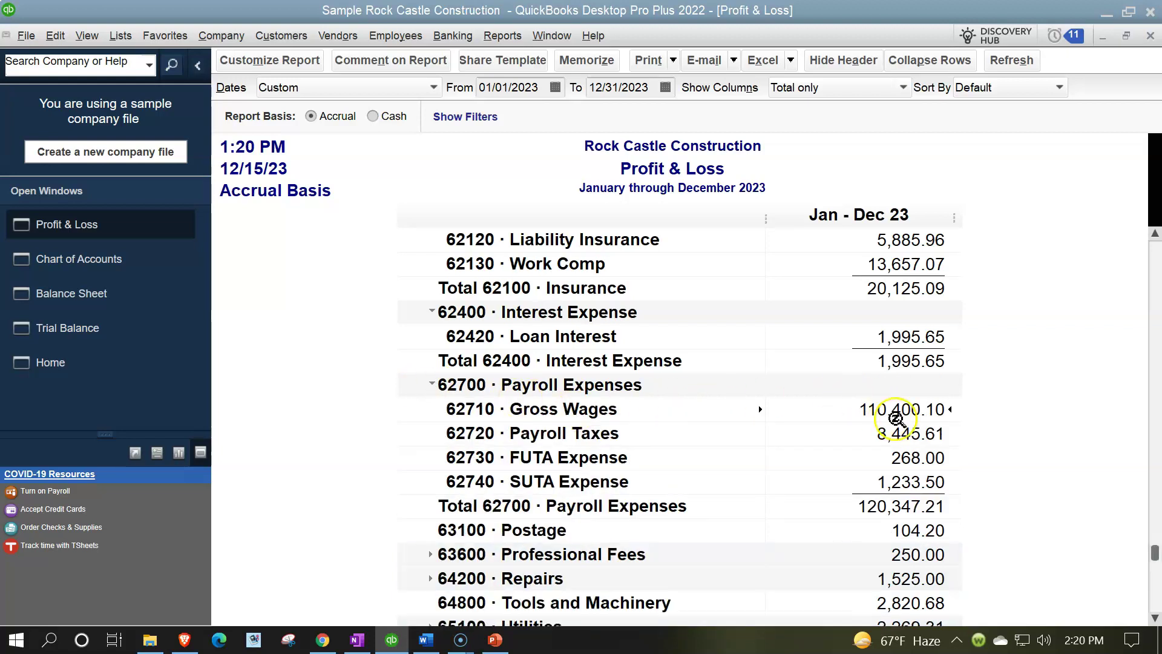
pyautogui.press('Down')
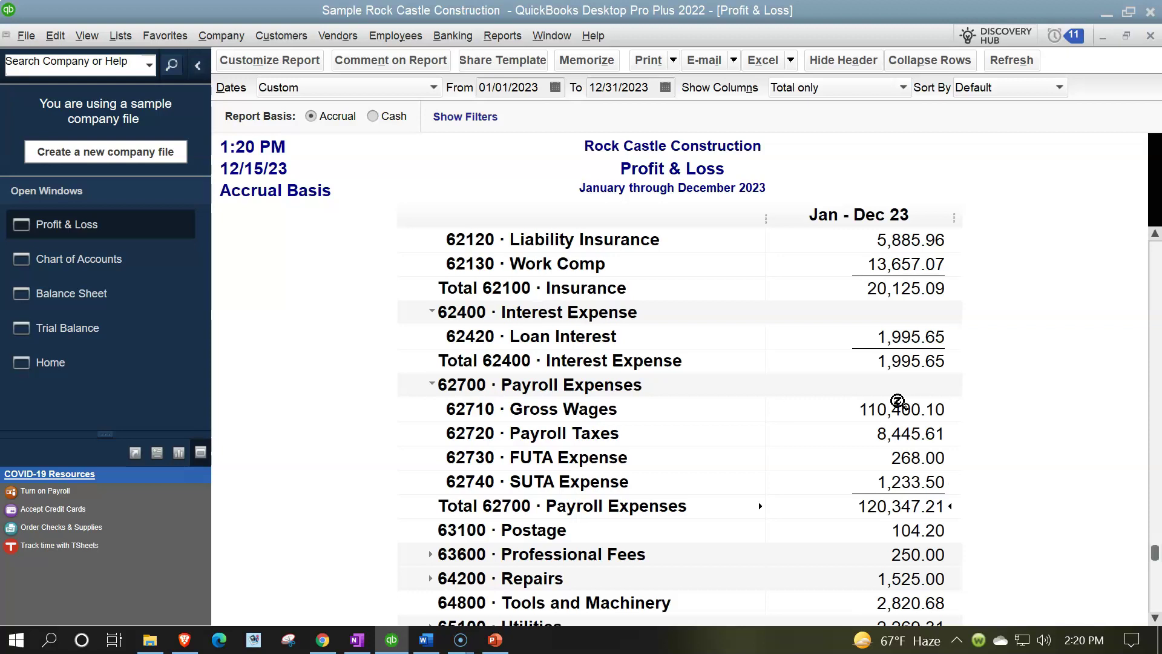
pyautogui.scroll(-2, 898, 401)
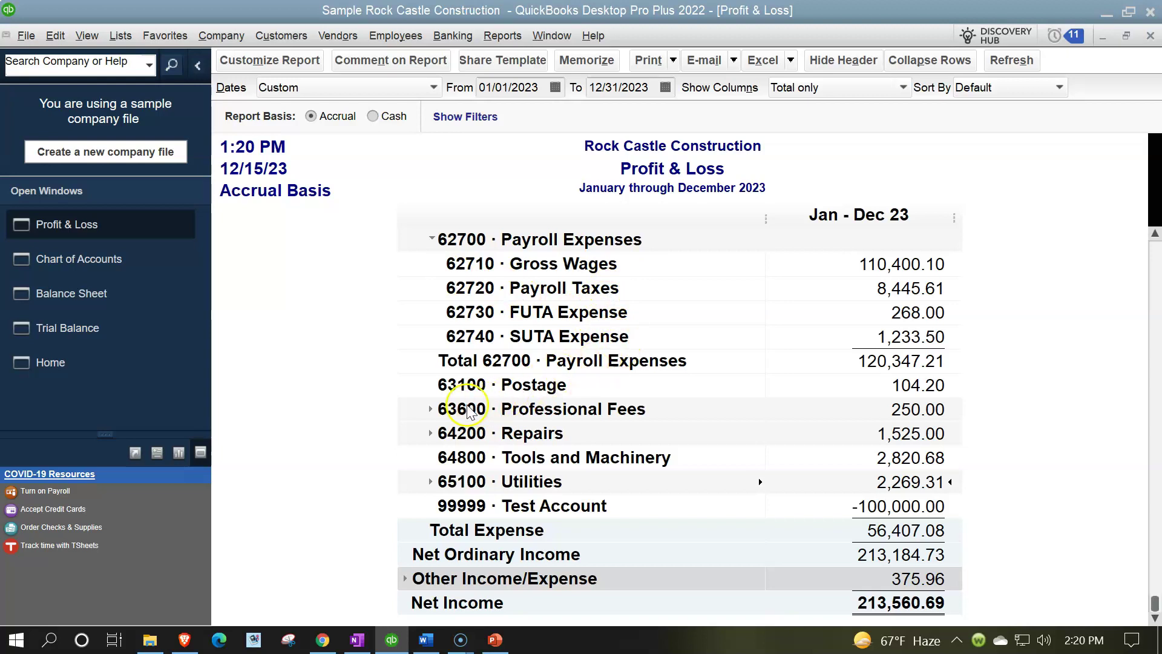
pyautogui.click(429, 412)
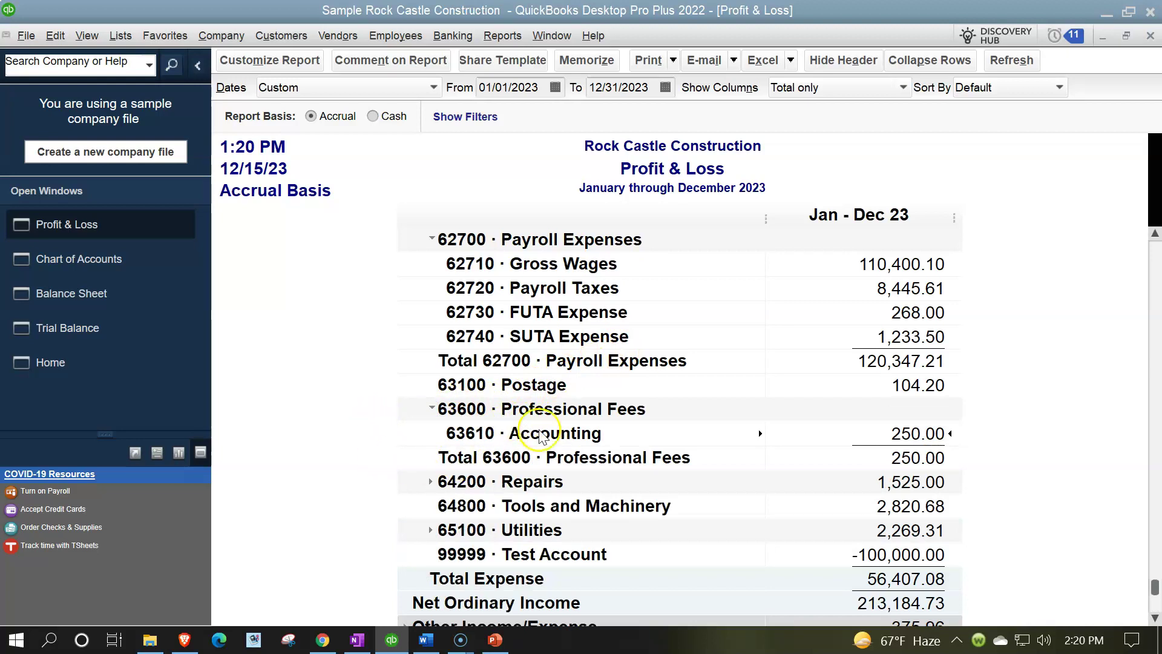
# Expand the 64200 Repairs and 65100 Utilities groups of the Profit & Loss report to show their subaccounts
pyautogui.click(562, 449)
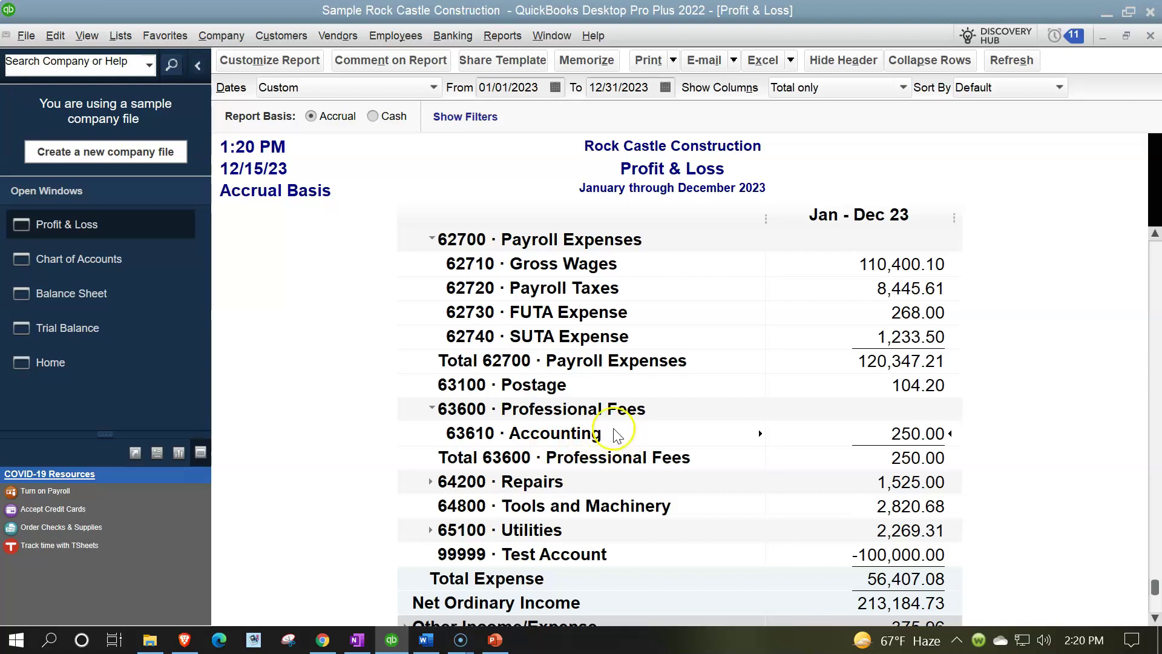
pyautogui.click(432, 480)
pyautogui.scroll(-2, 438, 483)
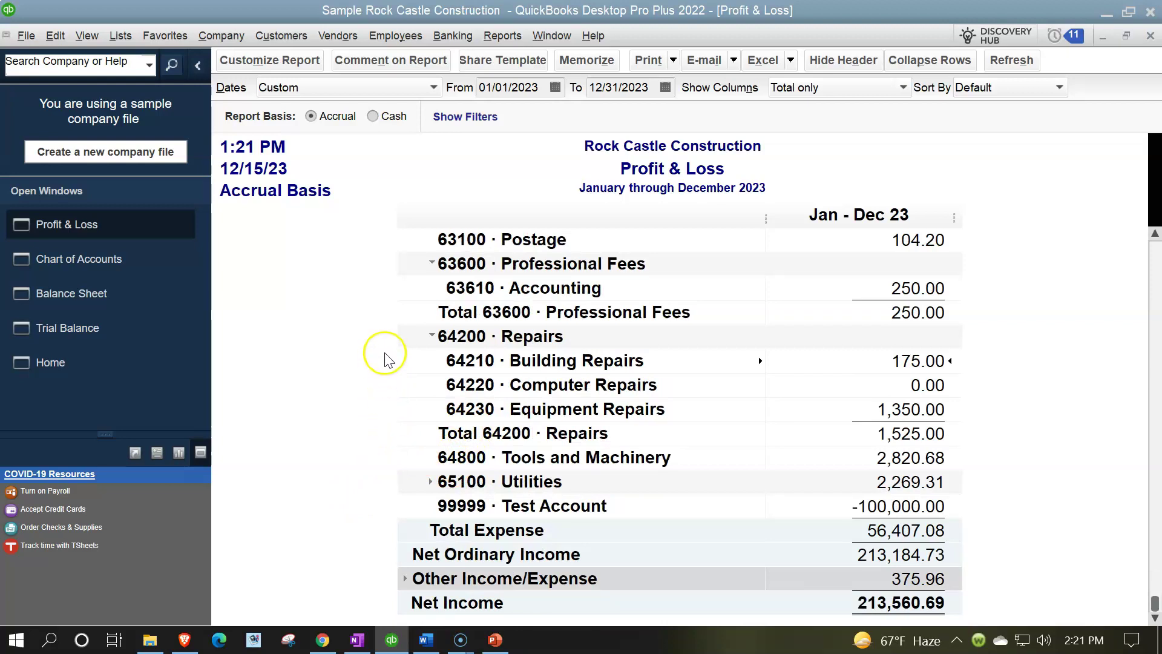
pyautogui.click(431, 481)
pyautogui.scroll(-1, 369, 469)
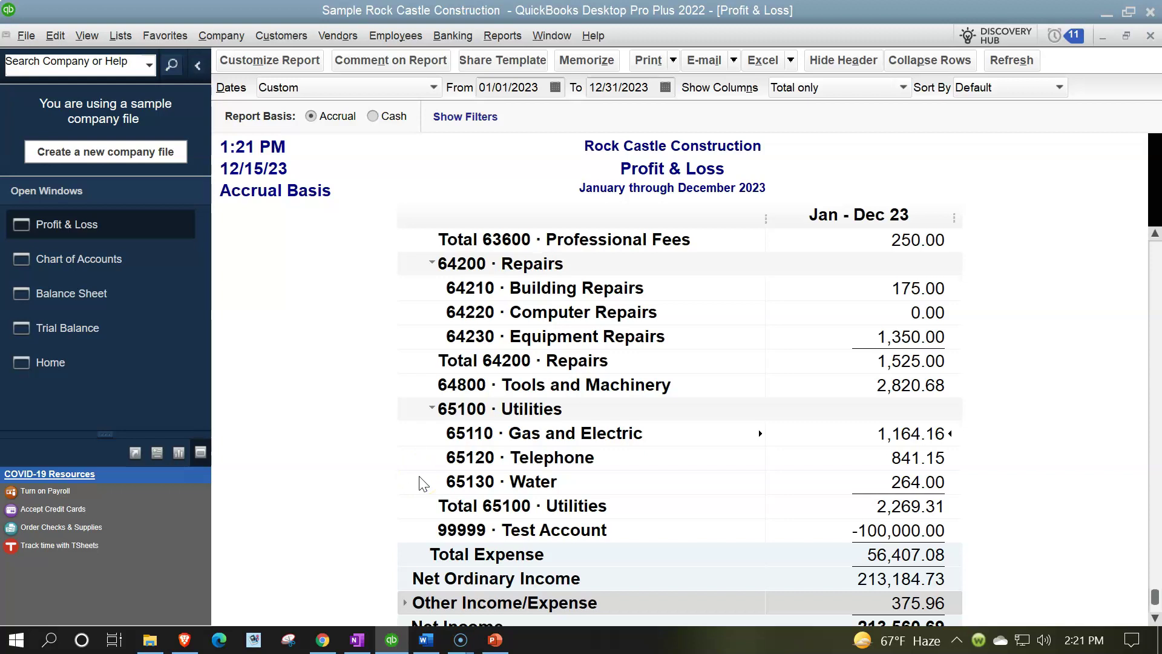
pyautogui.scroll(-1, 423, 484)
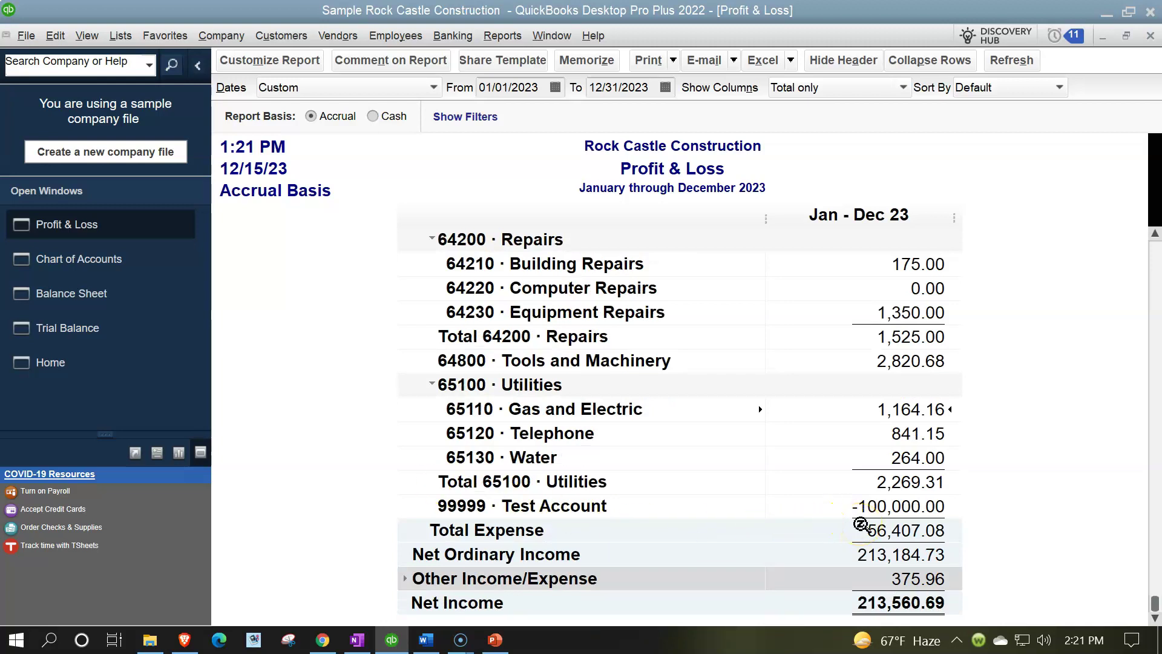
# Review the expanded expense accounts down to Total Expense, and expand the Other Income/Expense section and its Other Income accounts
pyautogui.click(862, 542)
pyautogui.scroll(8, 862, 542)
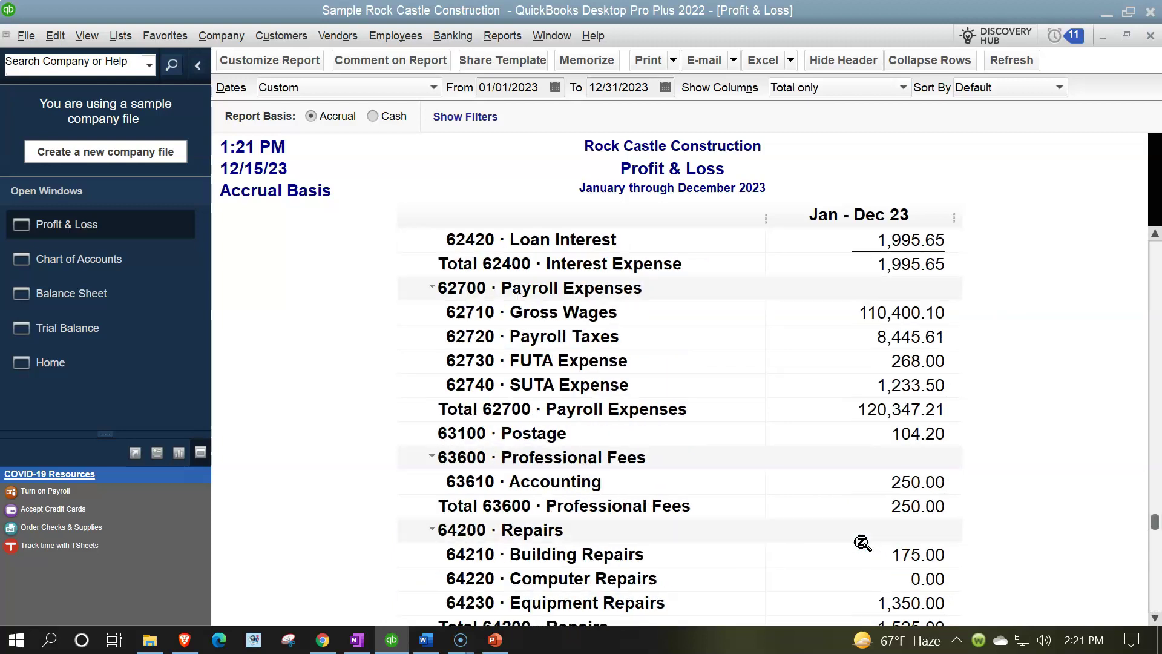
pyautogui.scroll(2, 862, 545)
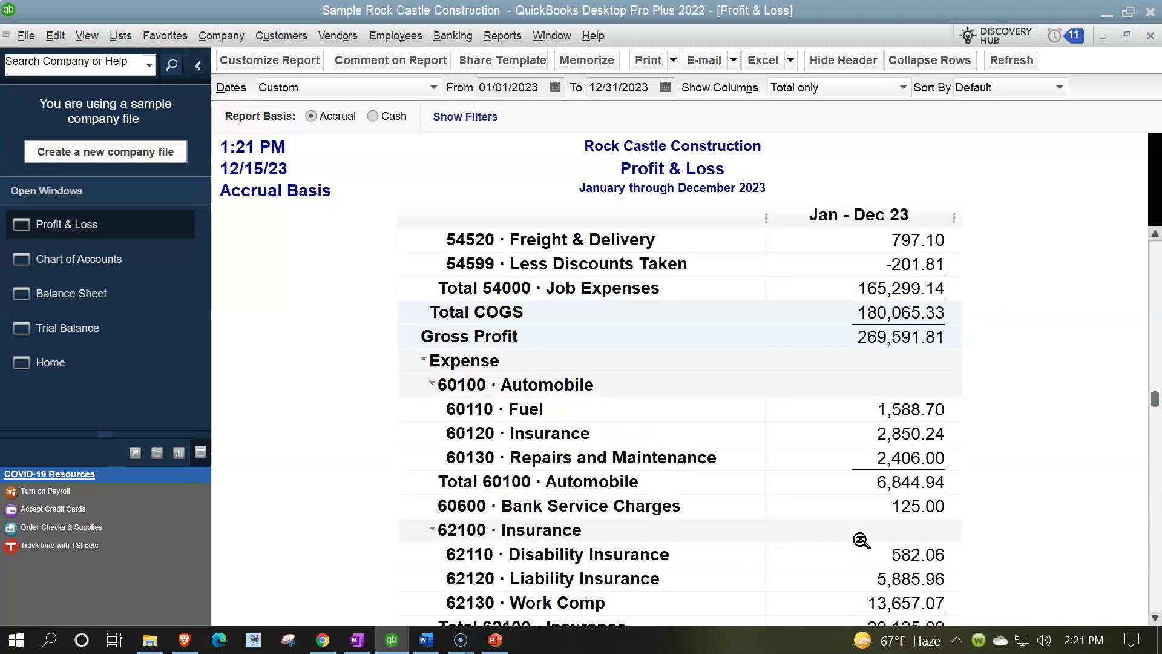
pyautogui.scroll(-7, 994, 363)
pyautogui.scroll(-3, 997, 417)
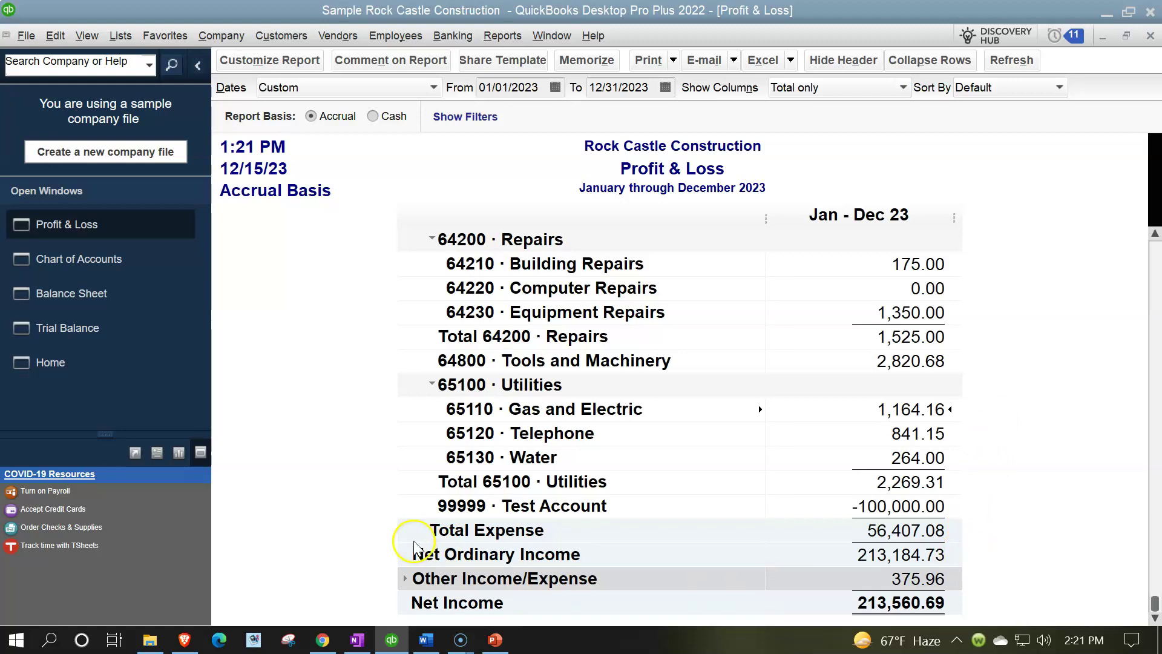
pyautogui.click(405, 578)
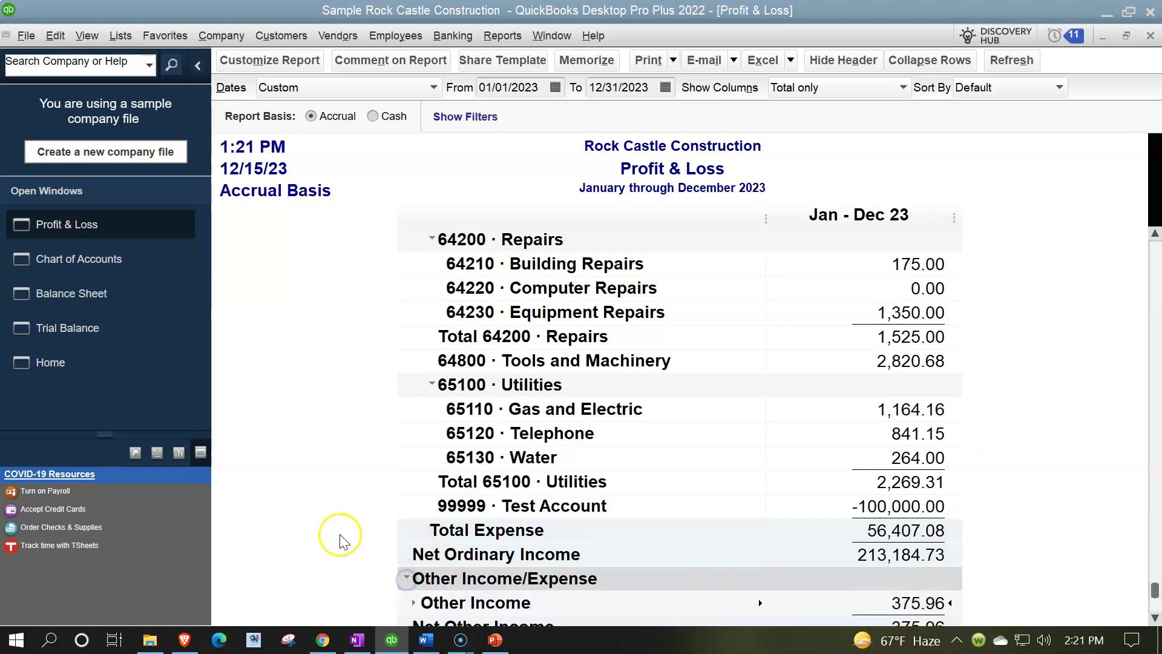
pyautogui.scroll(-1, 339, 536)
pyautogui.click(413, 554)
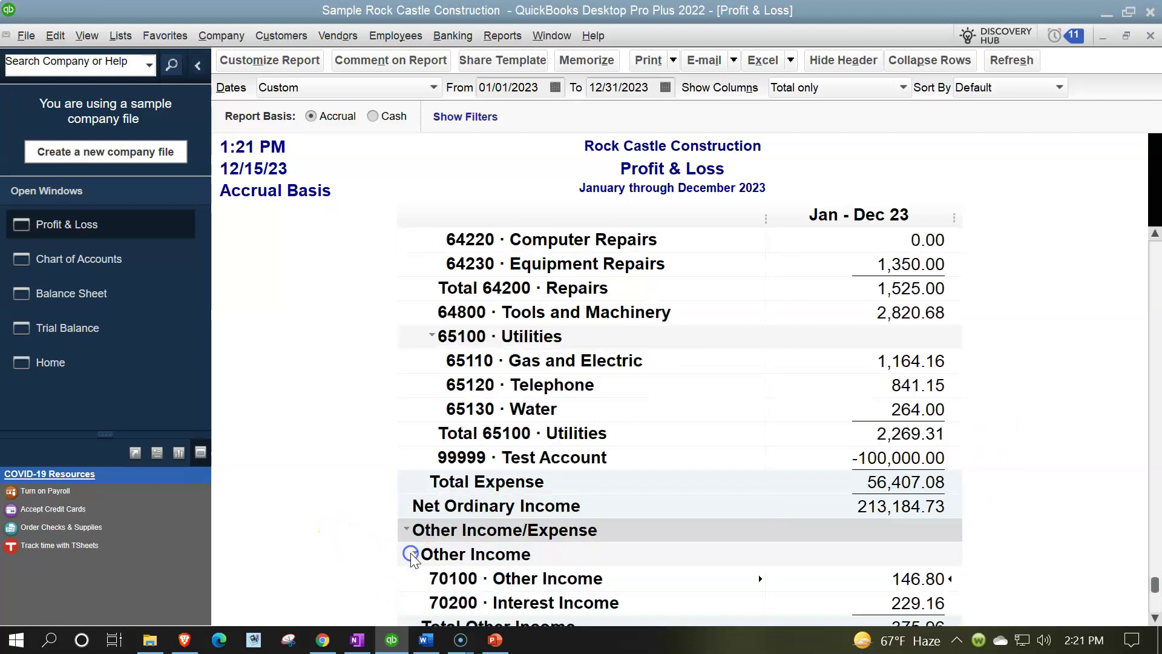
pyautogui.scroll(-1, 355, 523)
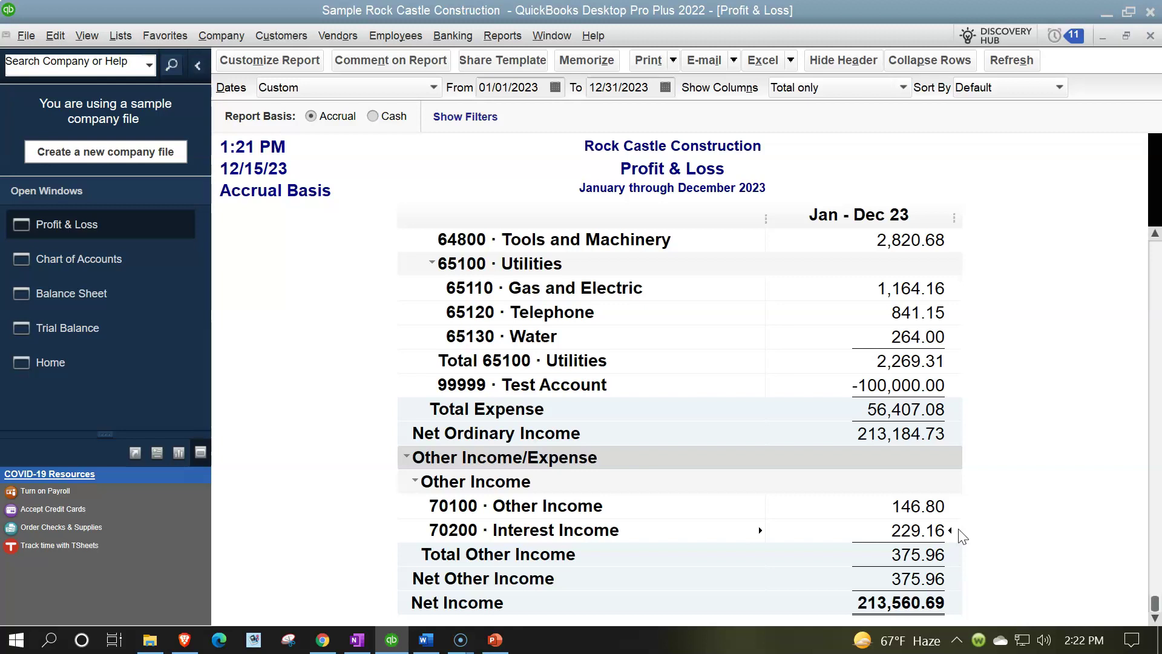
pyautogui.click(471, 500)
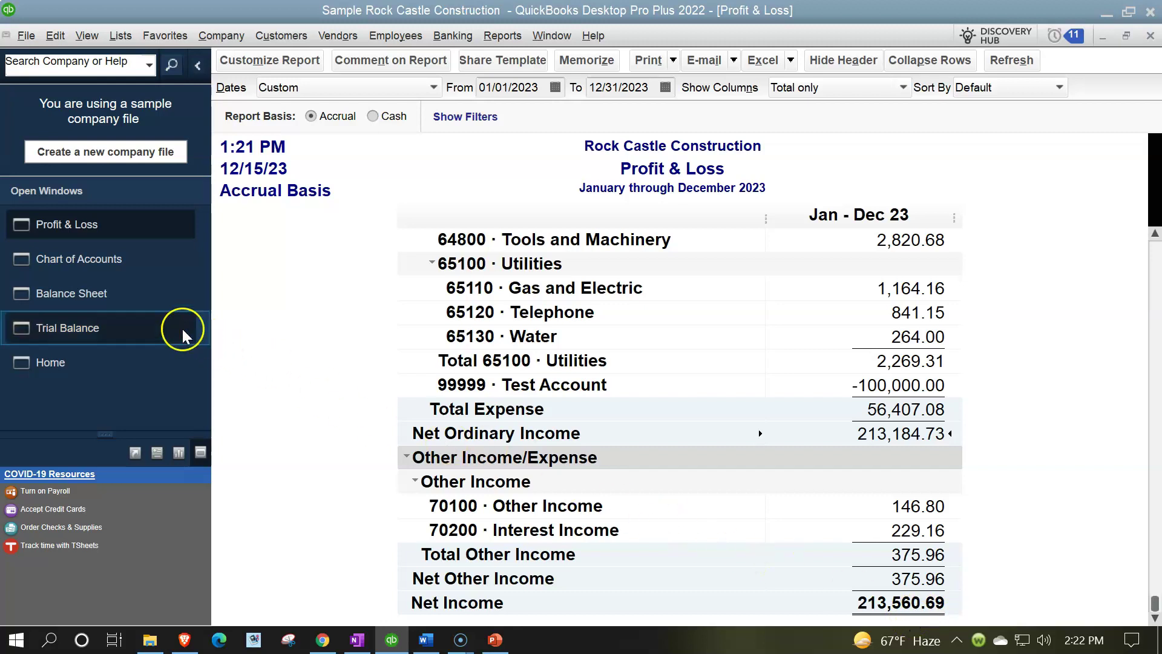
# Switch to the Balance Sheet and examine Net Income and Total Equity in its Equity section
pyautogui.click(83, 295)
pyautogui.scroll(-7, 493, 379)
pyautogui.scroll(-10, 493, 379)
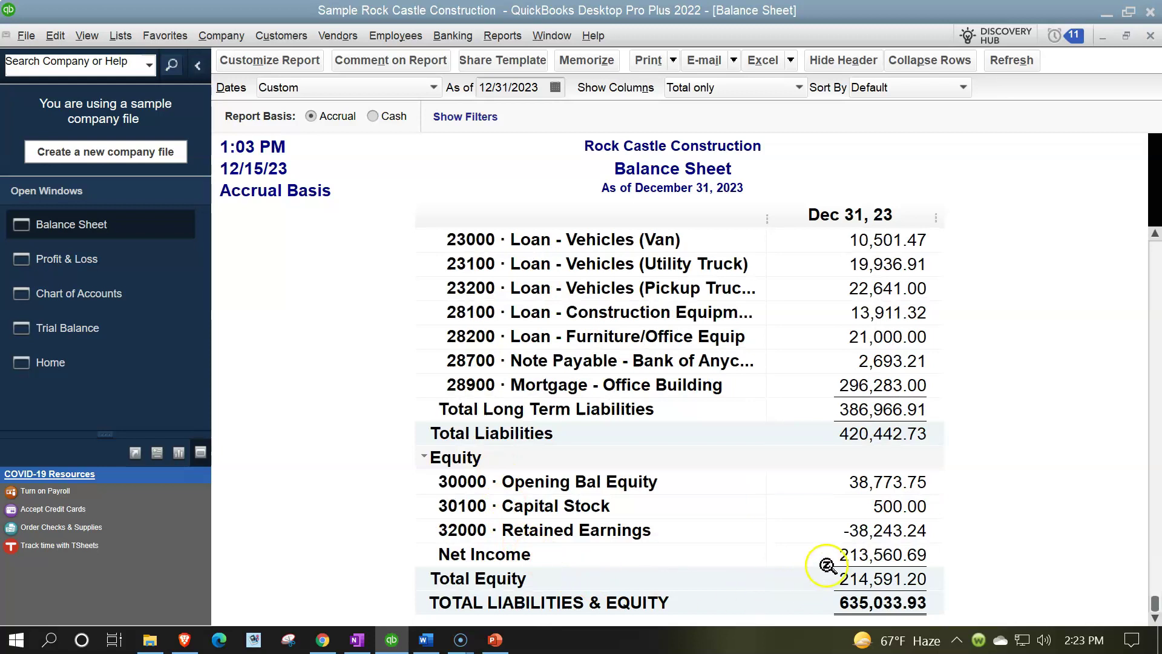
pyautogui.click(845, 556)
pyautogui.click(1012, 512)
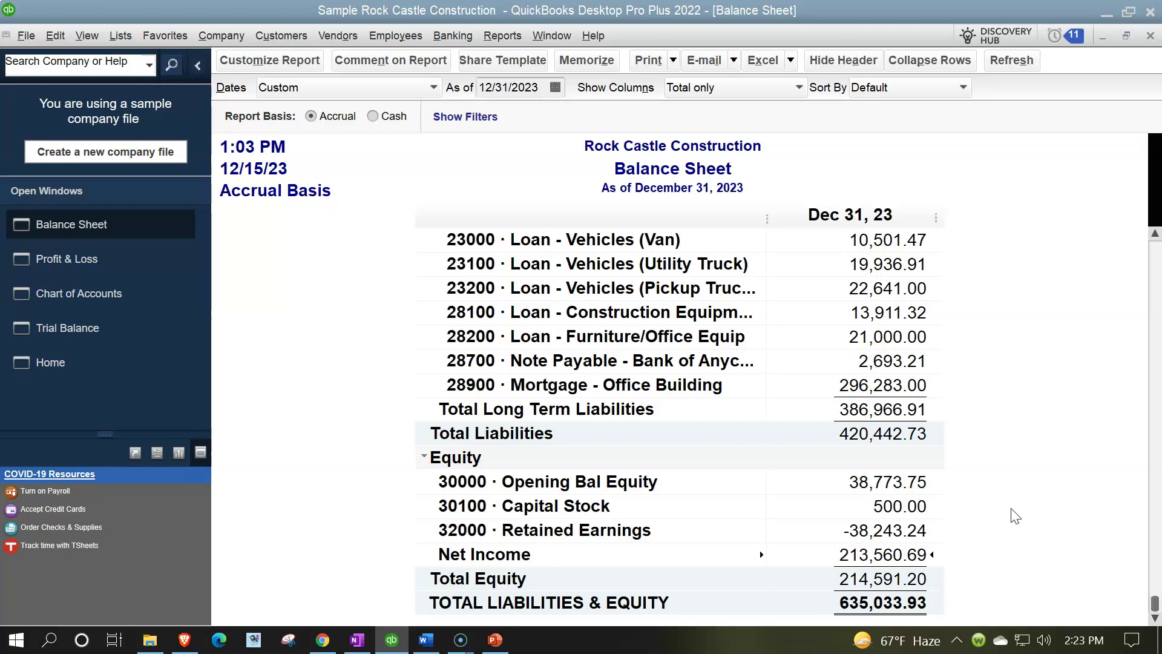
pyautogui.click(994, 513)
pyautogui.click(953, 575)
pyautogui.click(870, 570)
# Set the Balance Sheet date to 12/31/2024 and check the Retained Earnings line in the refreshed report
pyautogui.click(545, 87)
pyautogui.press('BackSpace')
pyautogui.write('4')
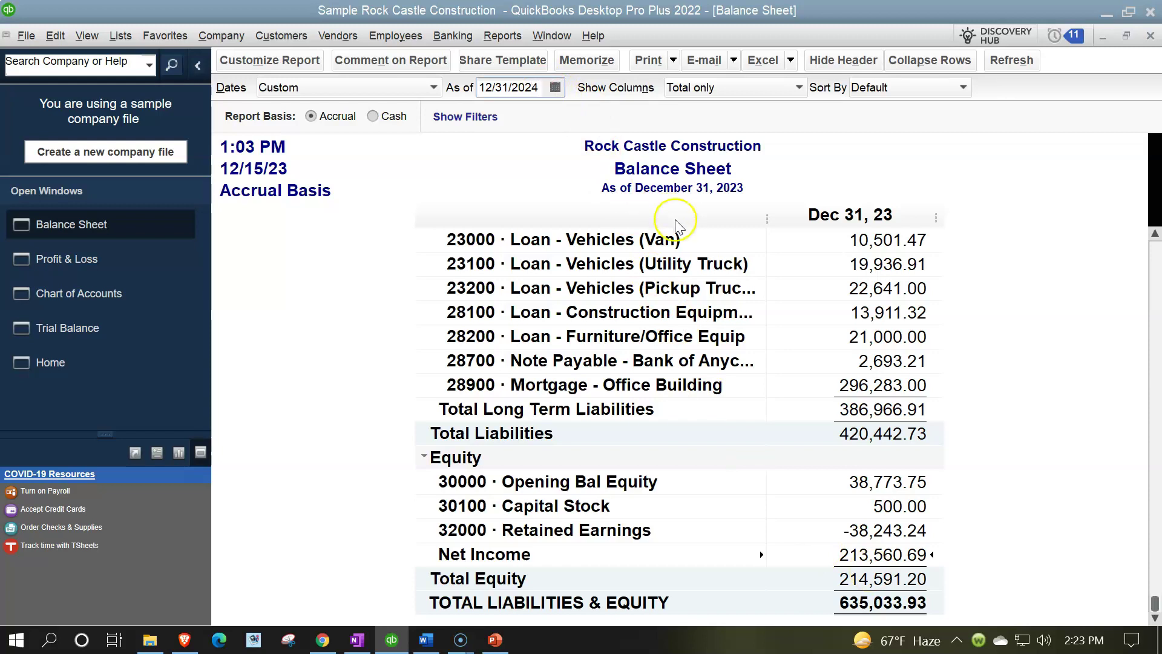
pyautogui.click(672, 412)
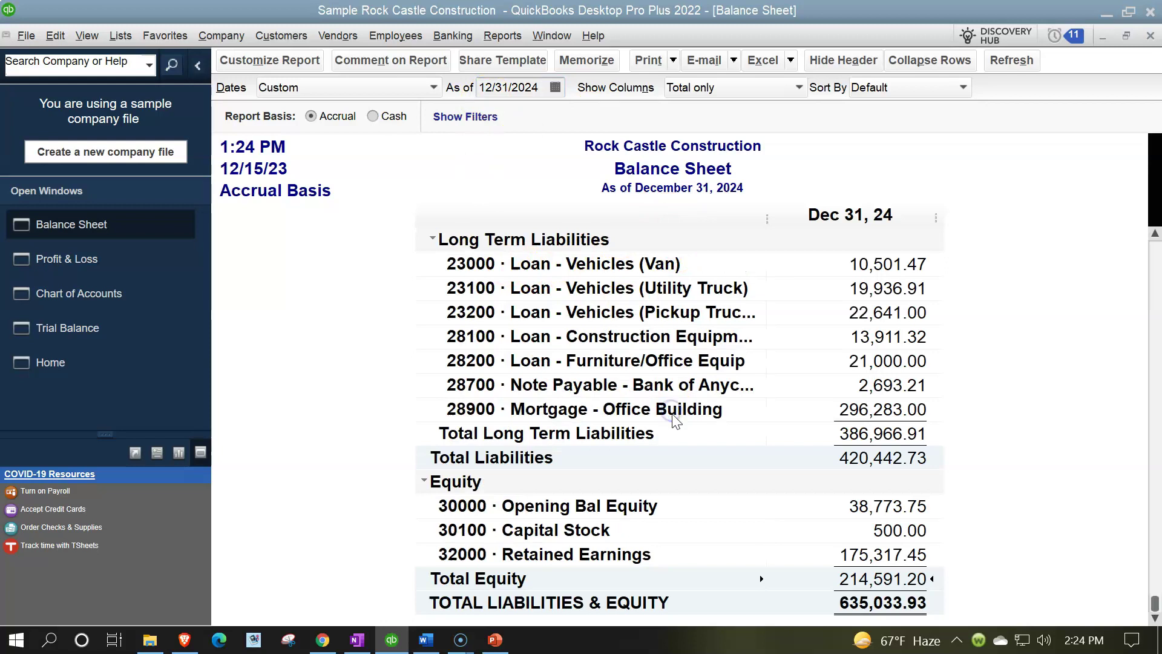
pyautogui.click(850, 556)
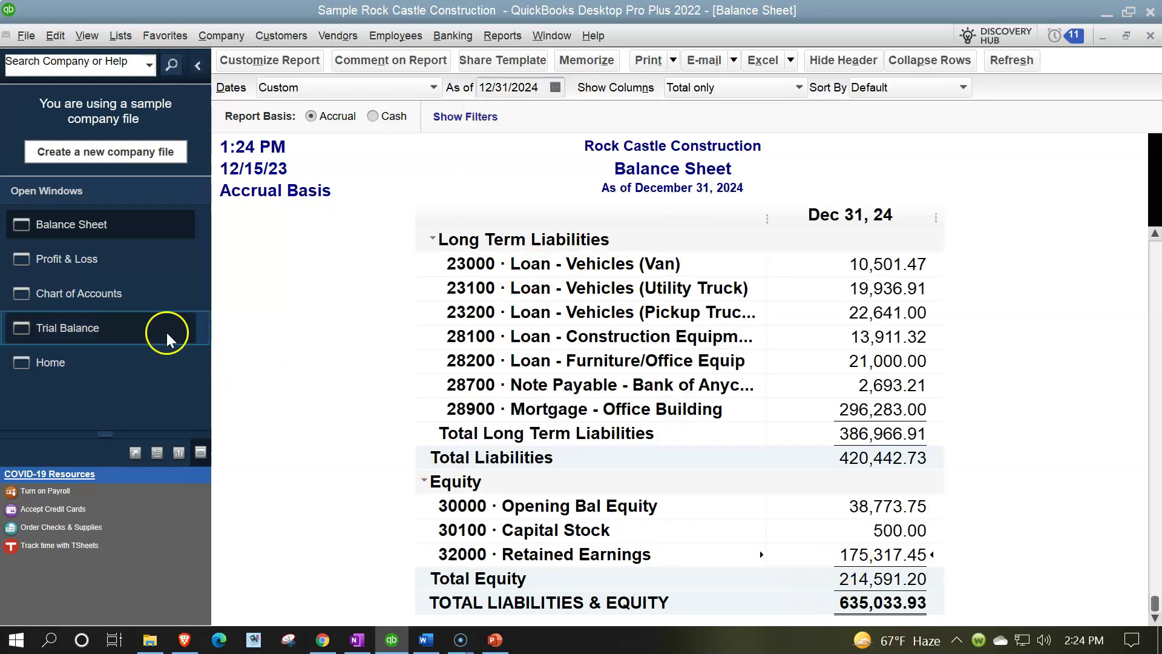
# Set the Profit & Loss dates to 01/01/2024 through 12/31/2024, and open and close the transaction detail for 40100 Construction Income
pyautogui.click(96, 264)
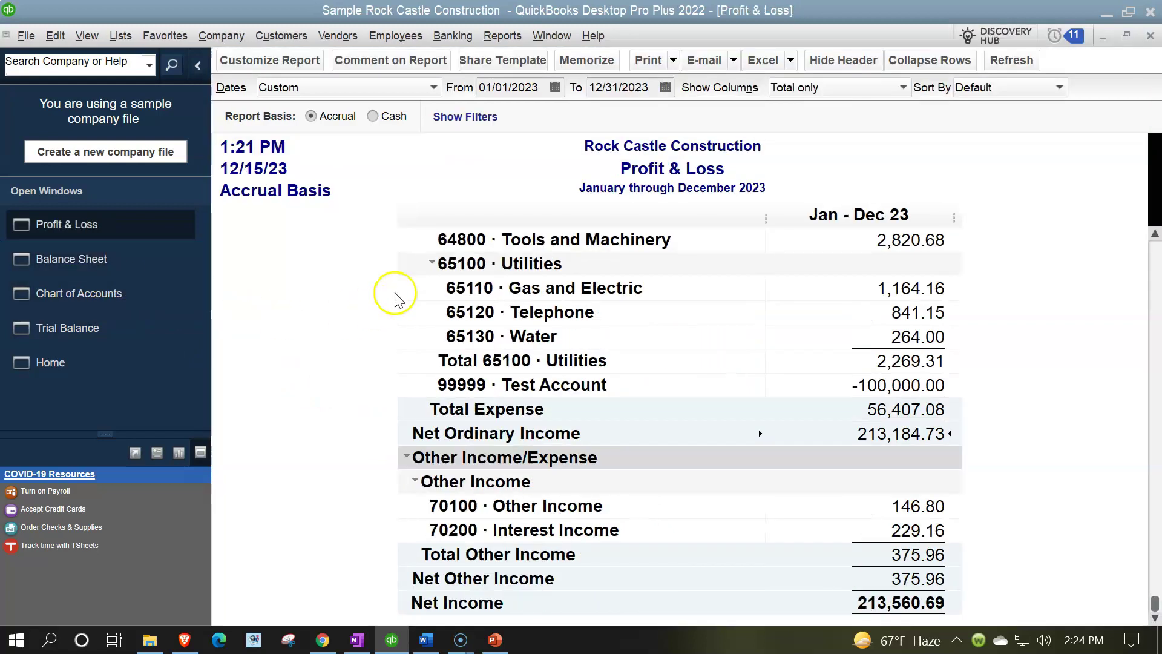
pyautogui.doubleClick(540, 89)
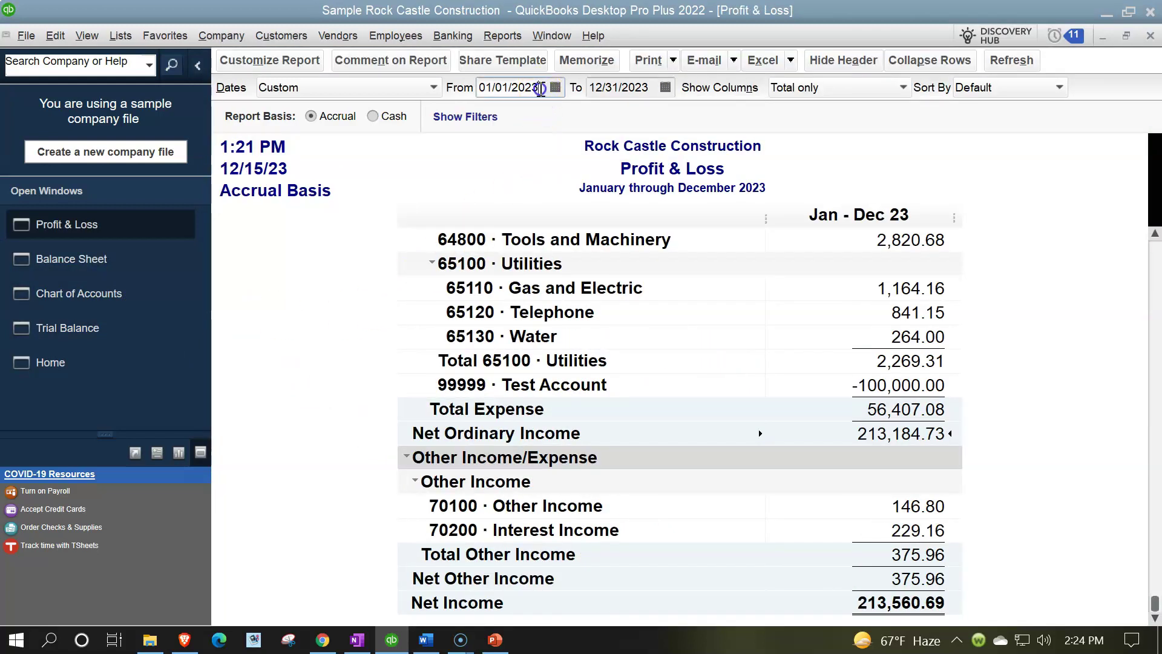
pyautogui.write('01/01/2024')
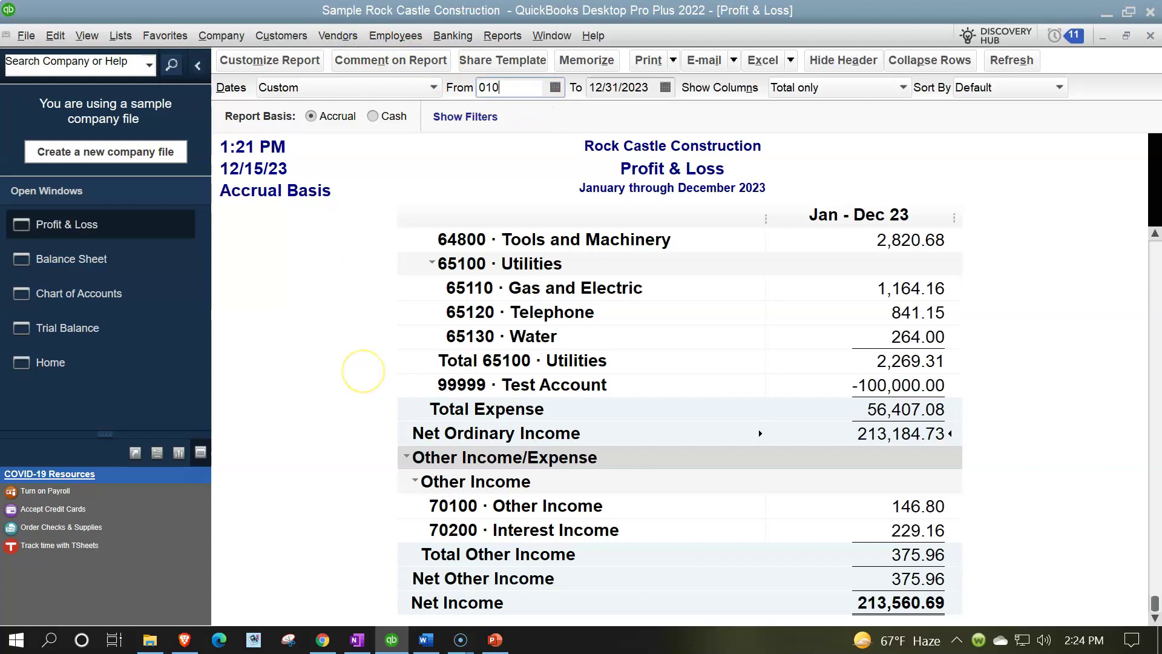
pyautogui.press('Tab')
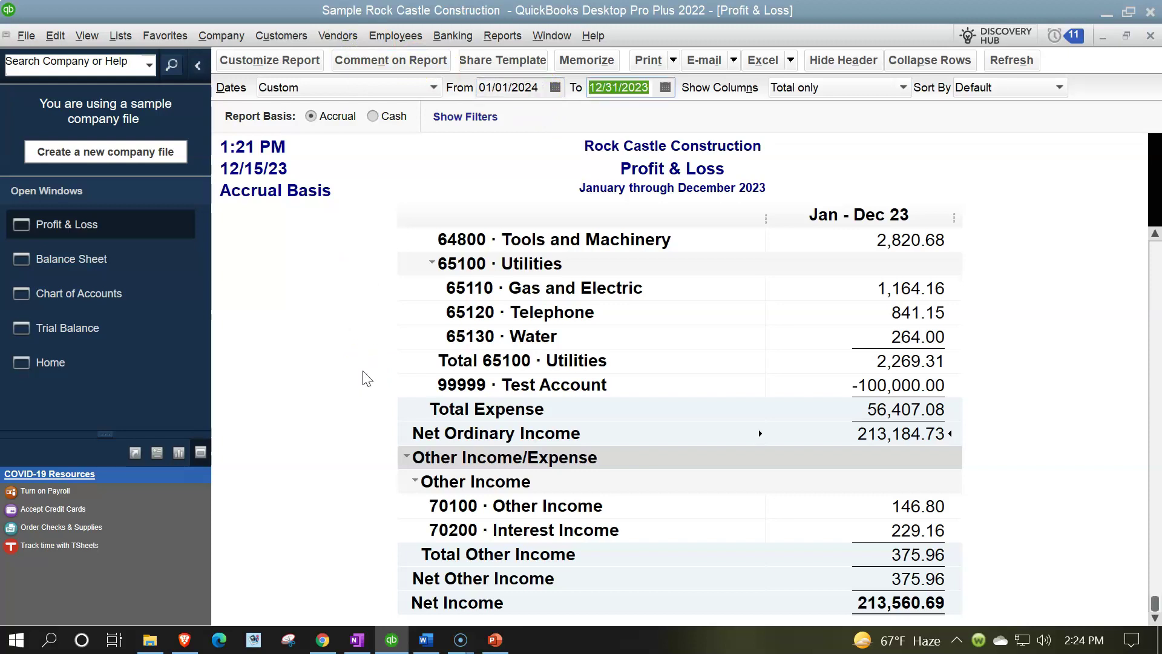
pyautogui.write('123124')
pyautogui.press('Tab')
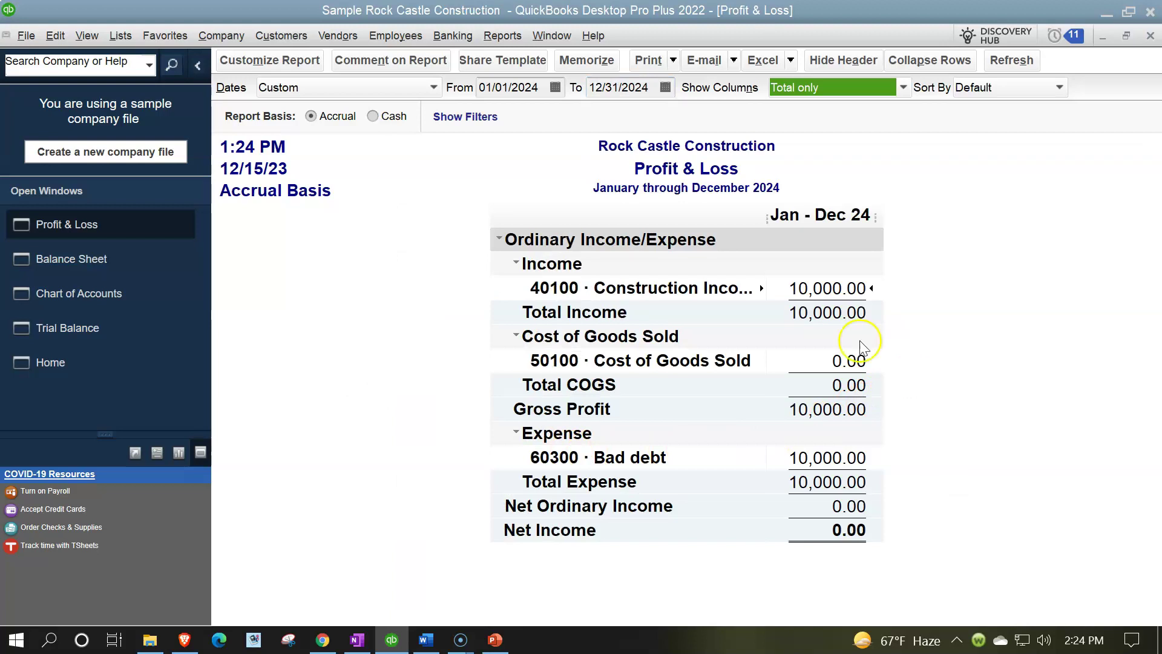
pyautogui.doubleClick(837, 289)
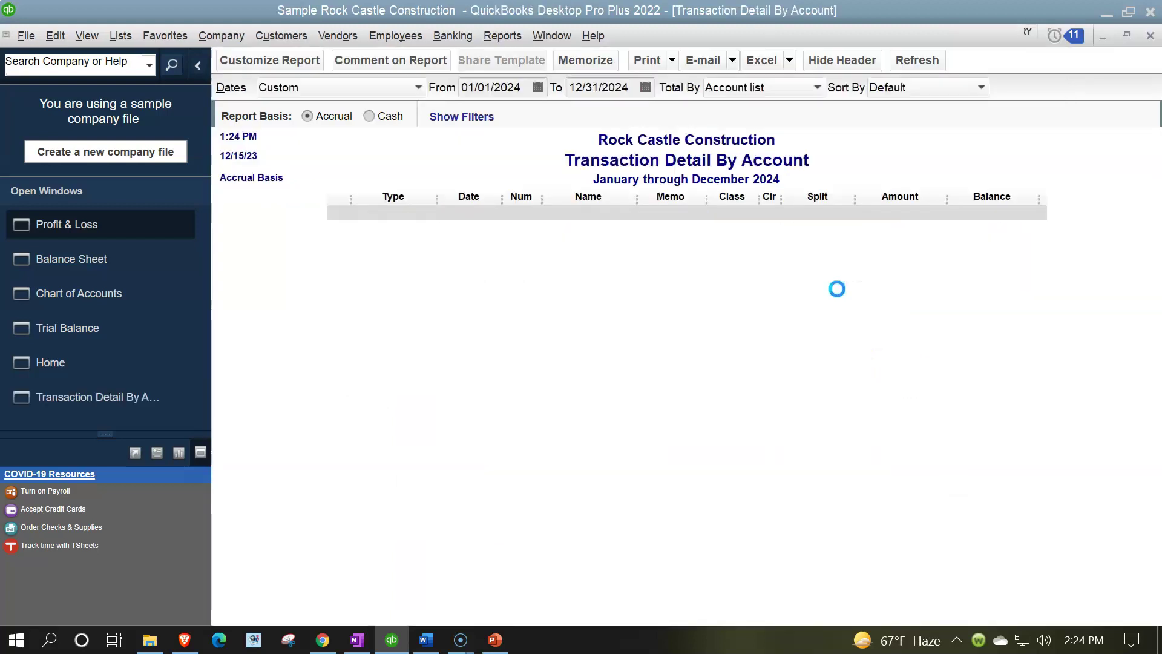
pyautogui.click(1151, 36)
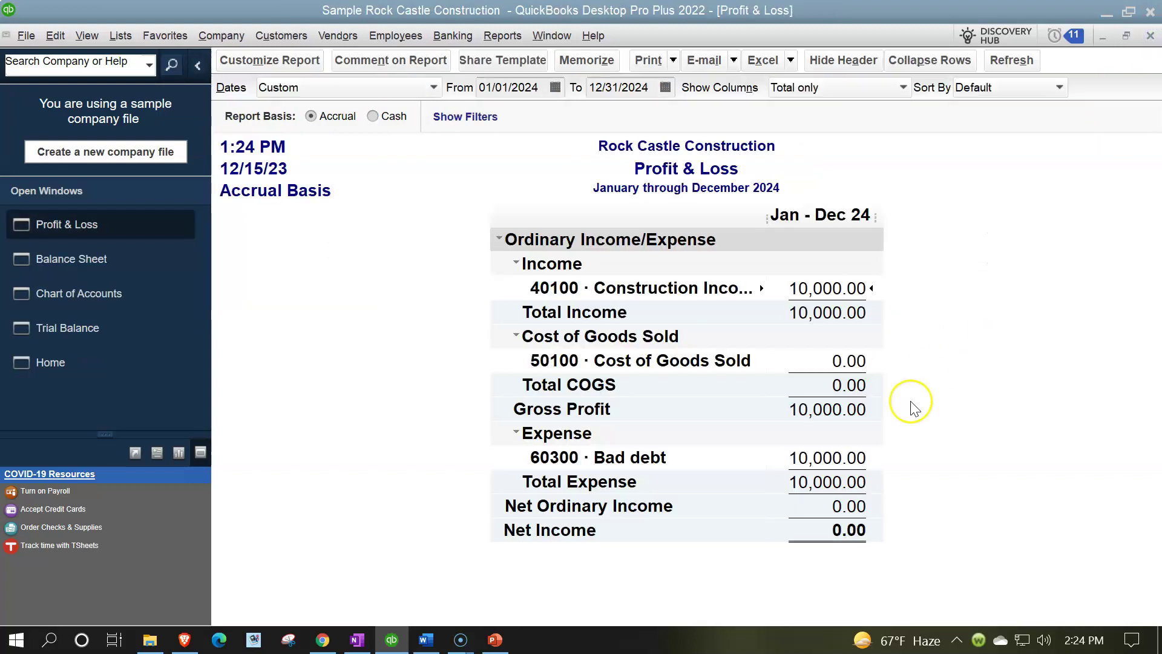